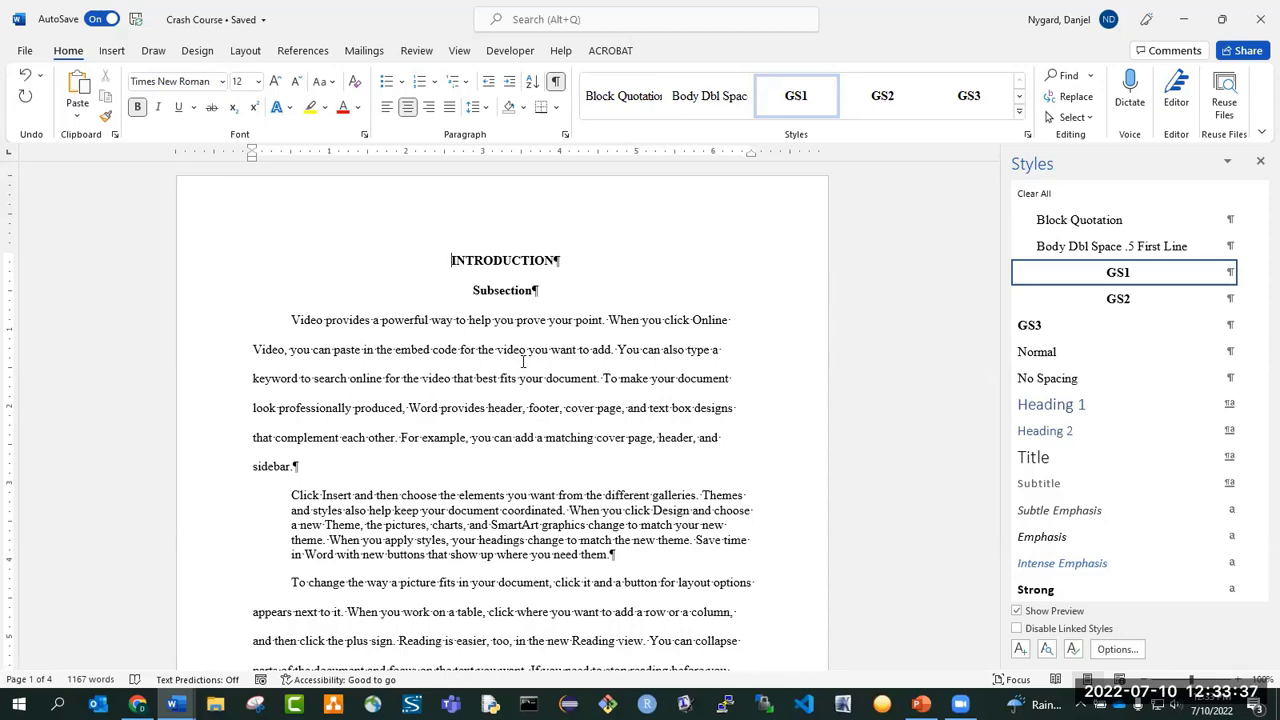
# Add four blank paragraphs above the INTRODUCTION heading and clear all their formatting back to the Normal style.
pyautogui.press('Return')
pyautogui.press('Return')
pyautogui.press('Return')
pyautogui.press('Return')
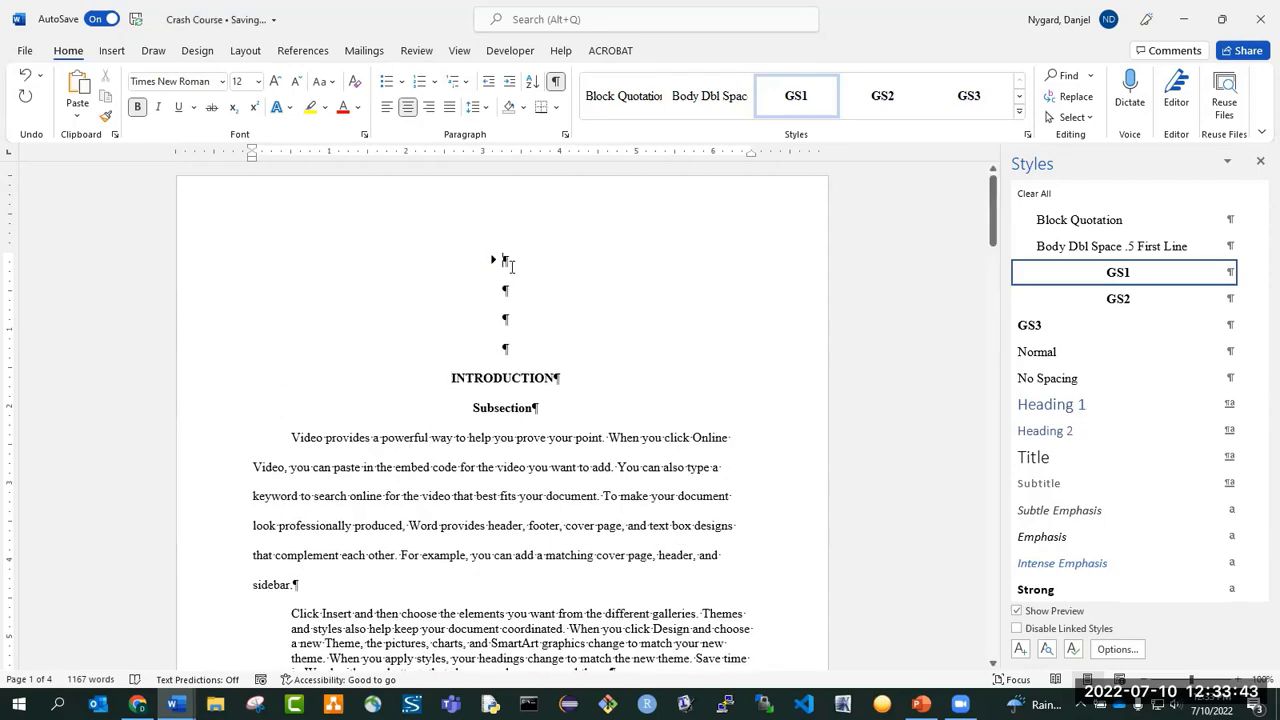
pyautogui.moveTo(503, 260); pyautogui.dragTo(534, 360)
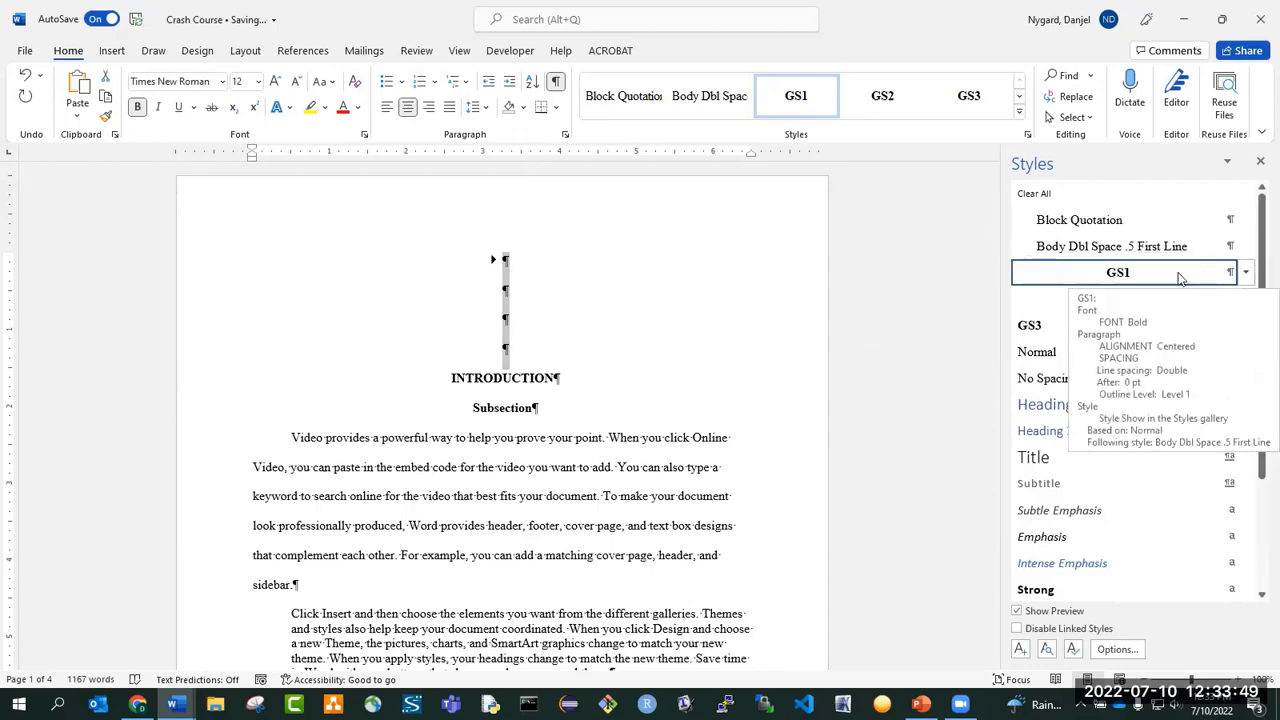
pyautogui.click(356, 84)
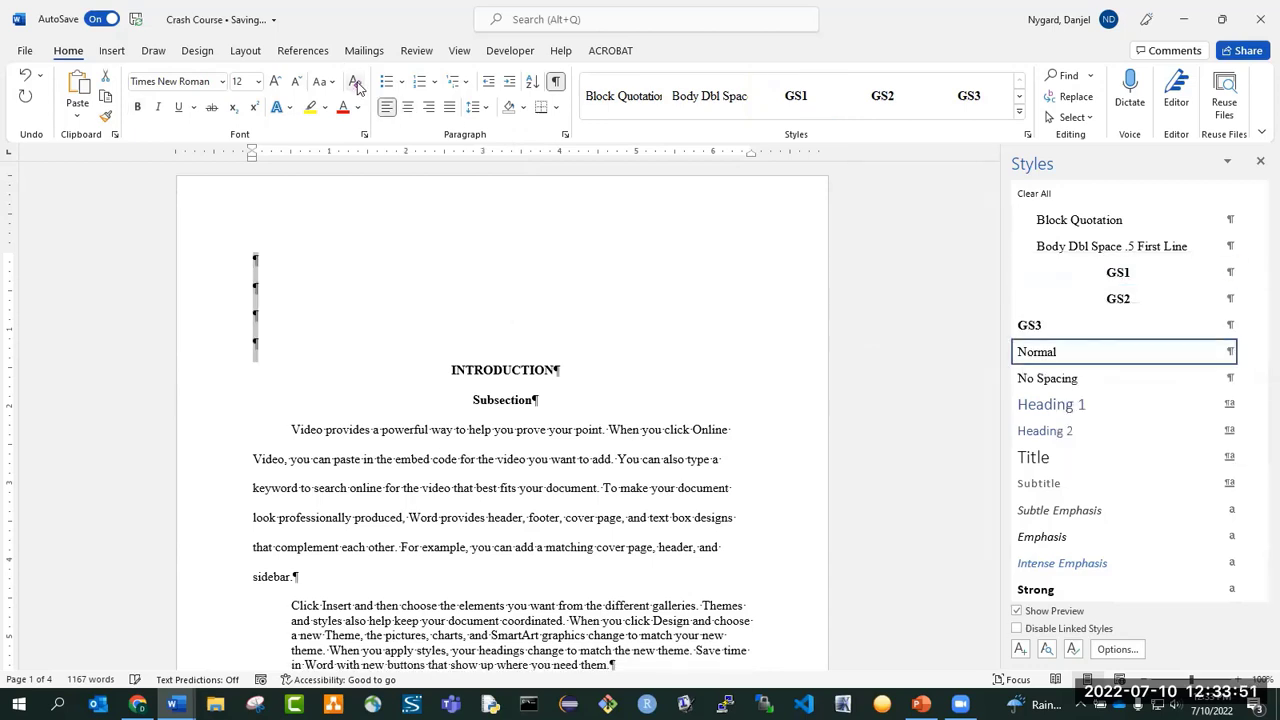
pyautogui.click(261, 323)
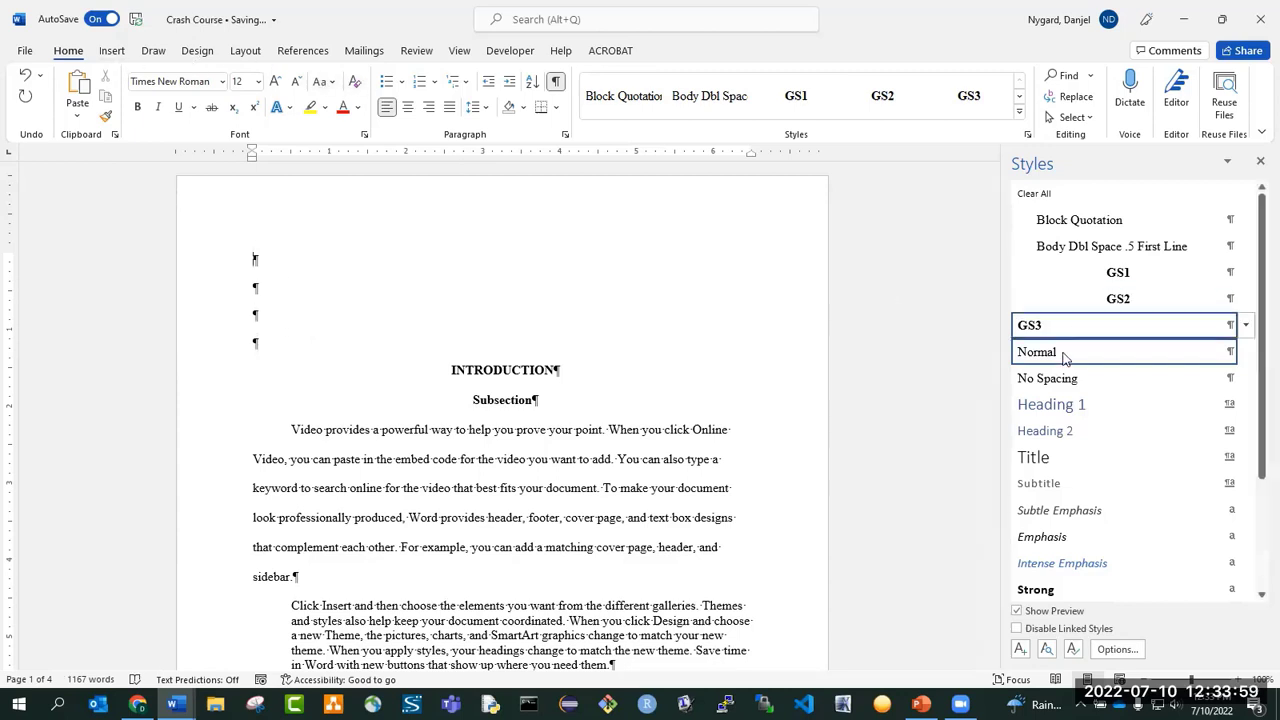
pyautogui.moveTo(1050, 343)
pyautogui.moveTo(1095, 360)
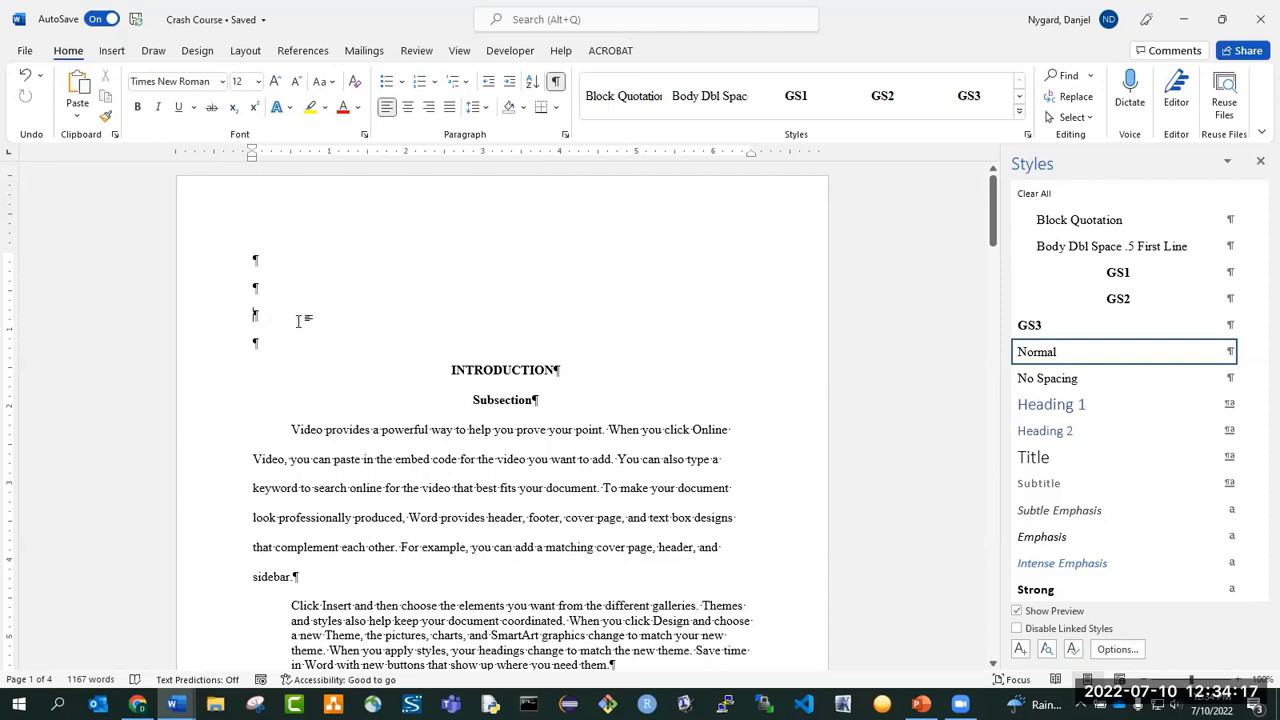
# Insert a Continuous section break at the third blank paragraph above INTRODUCTION.
pyautogui.click(245, 50)
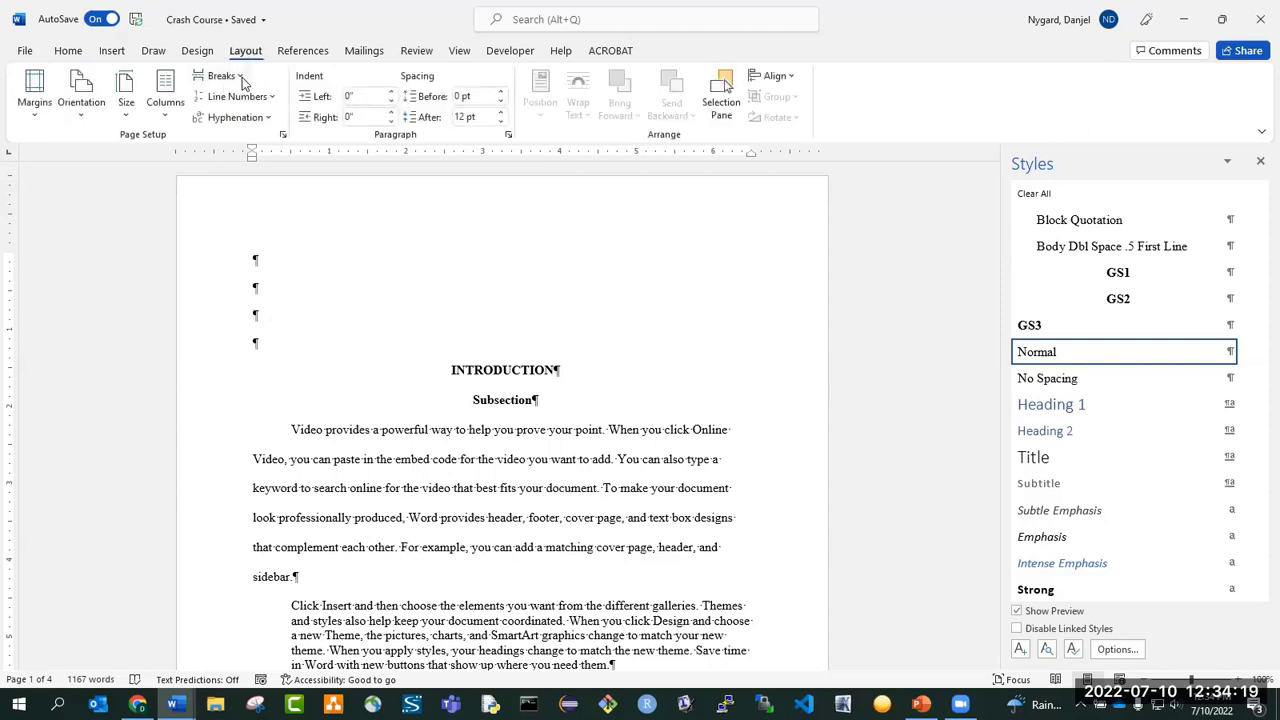
pyautogui.click(243, 80)
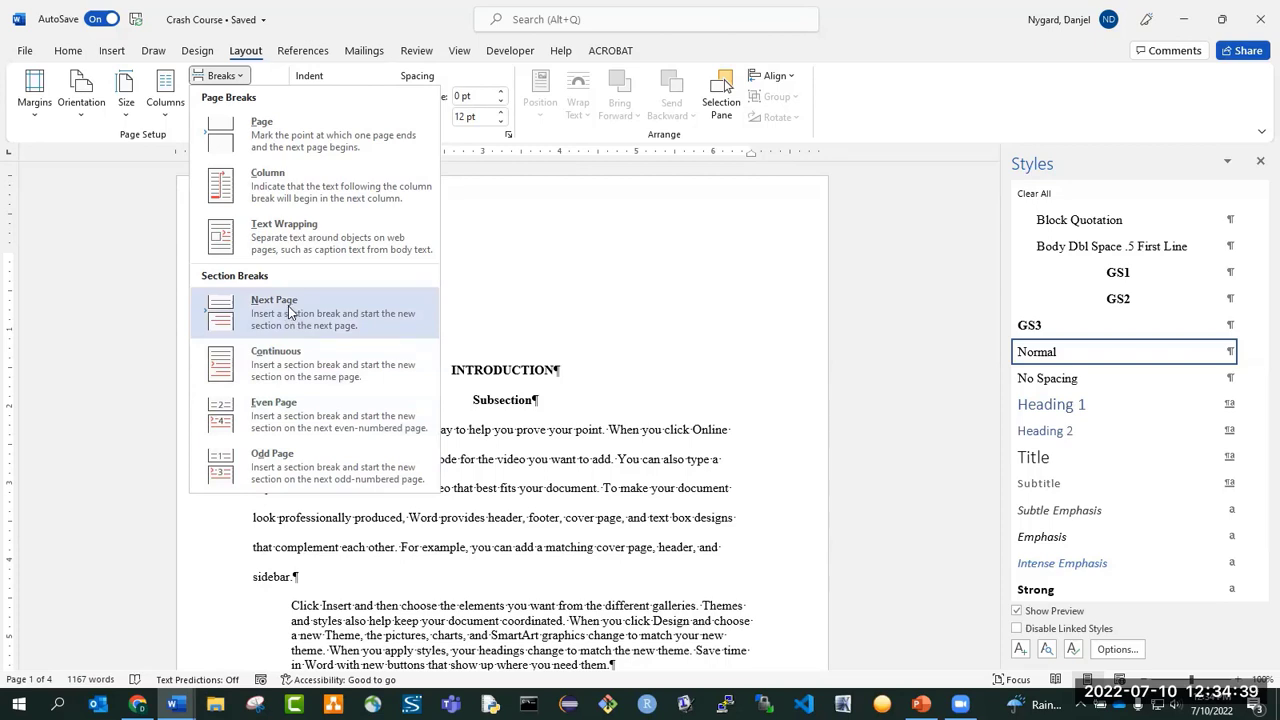
pyautogui.click(277, 366)
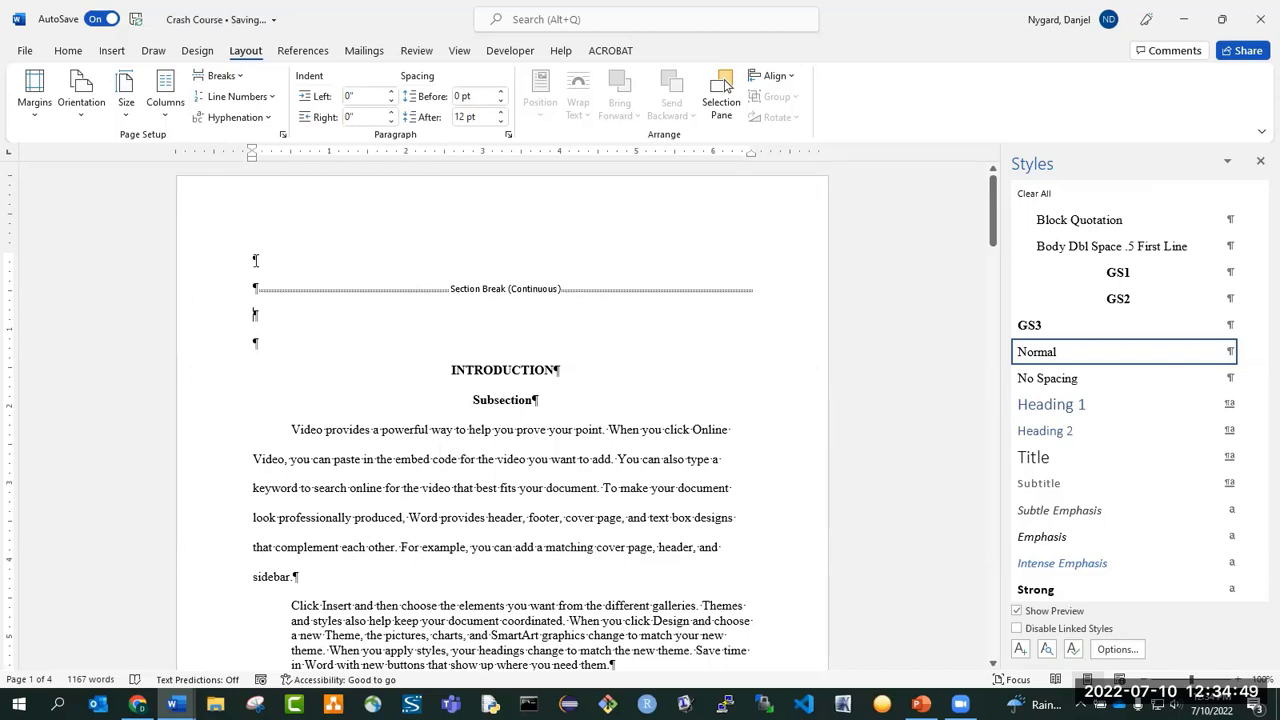
# Set the section start to New page for the selected sections around the continuous break, and delete that section break.
pyautogui.click(265, 300)
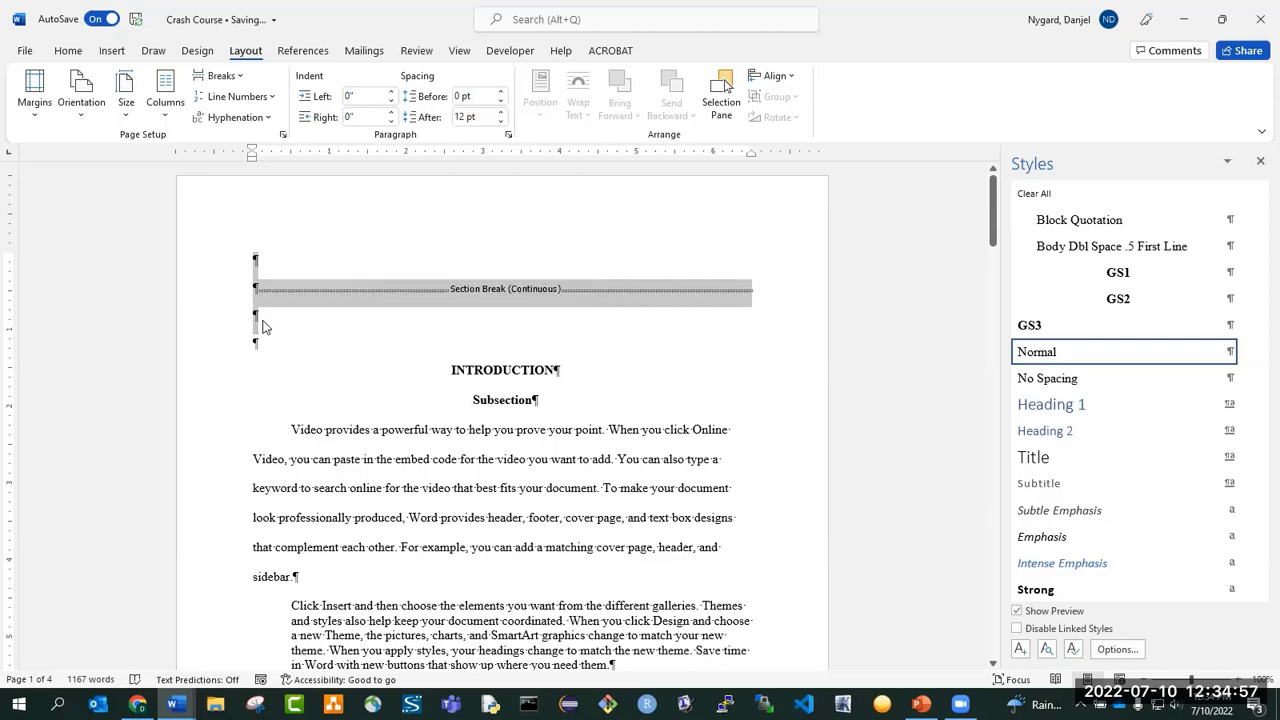
pyautogui.click(284, 136)
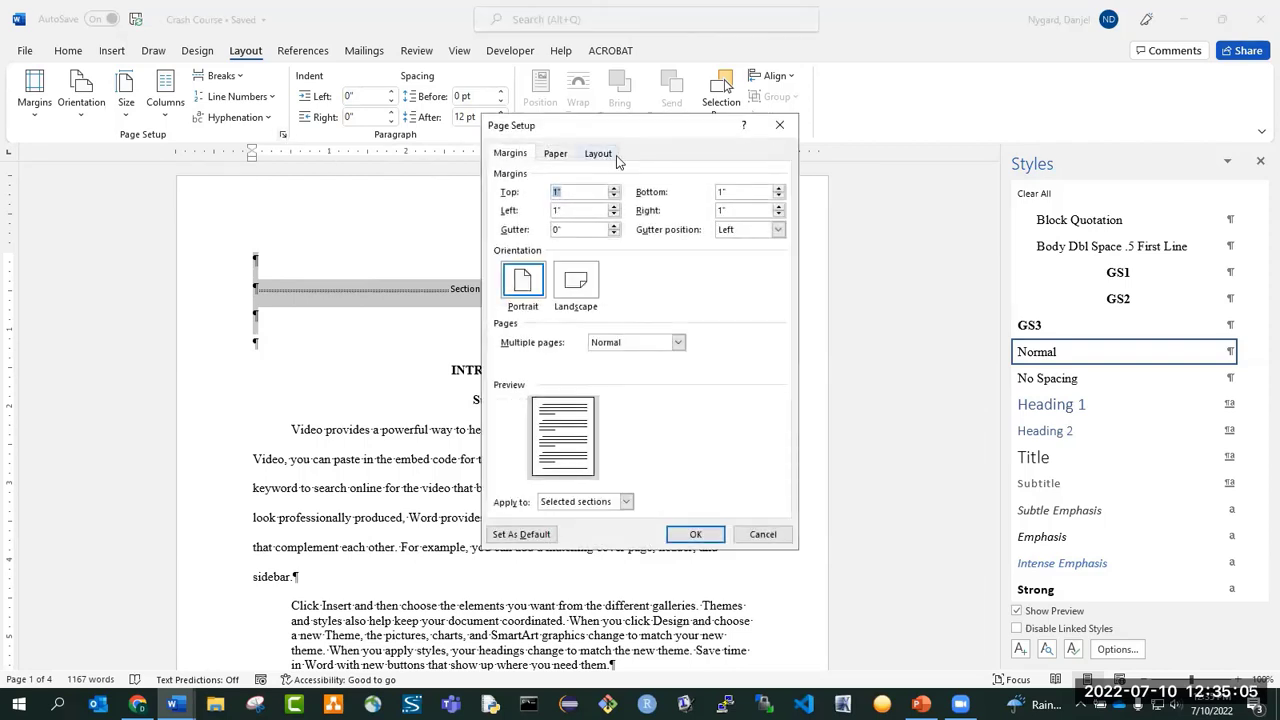
pyautogui.click(599, 154)
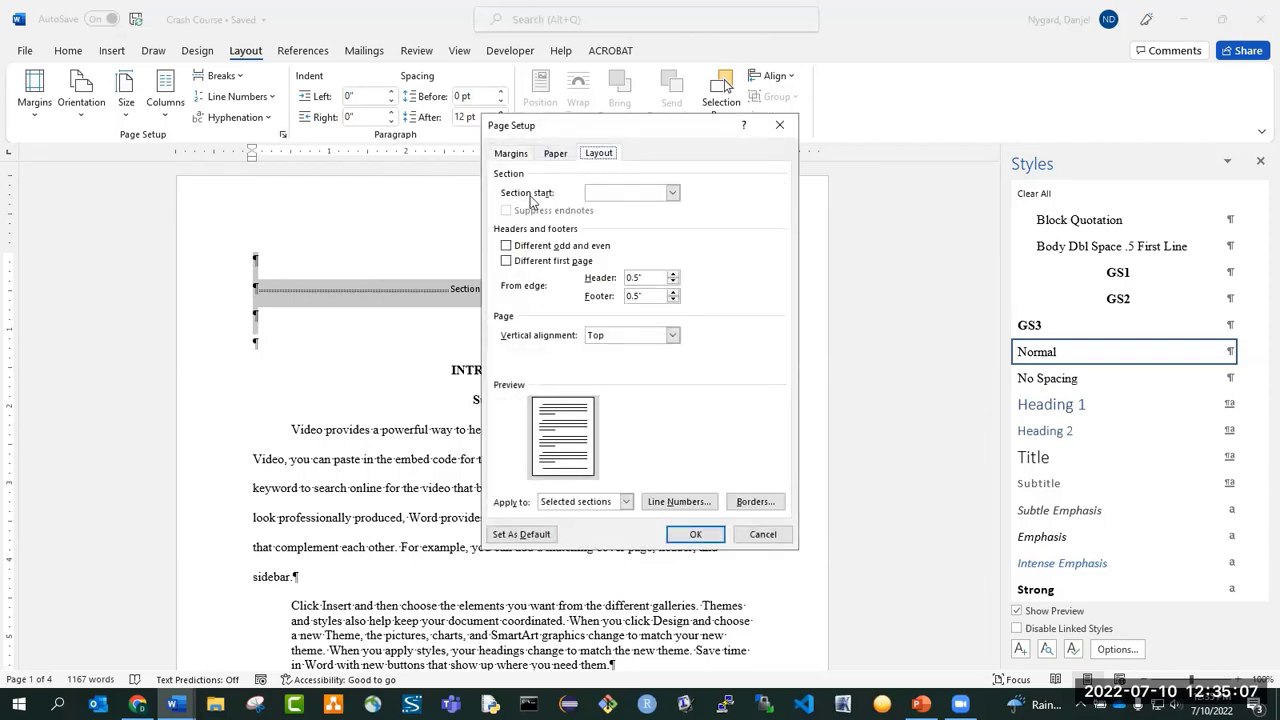
pyautogui.click(673, 194)
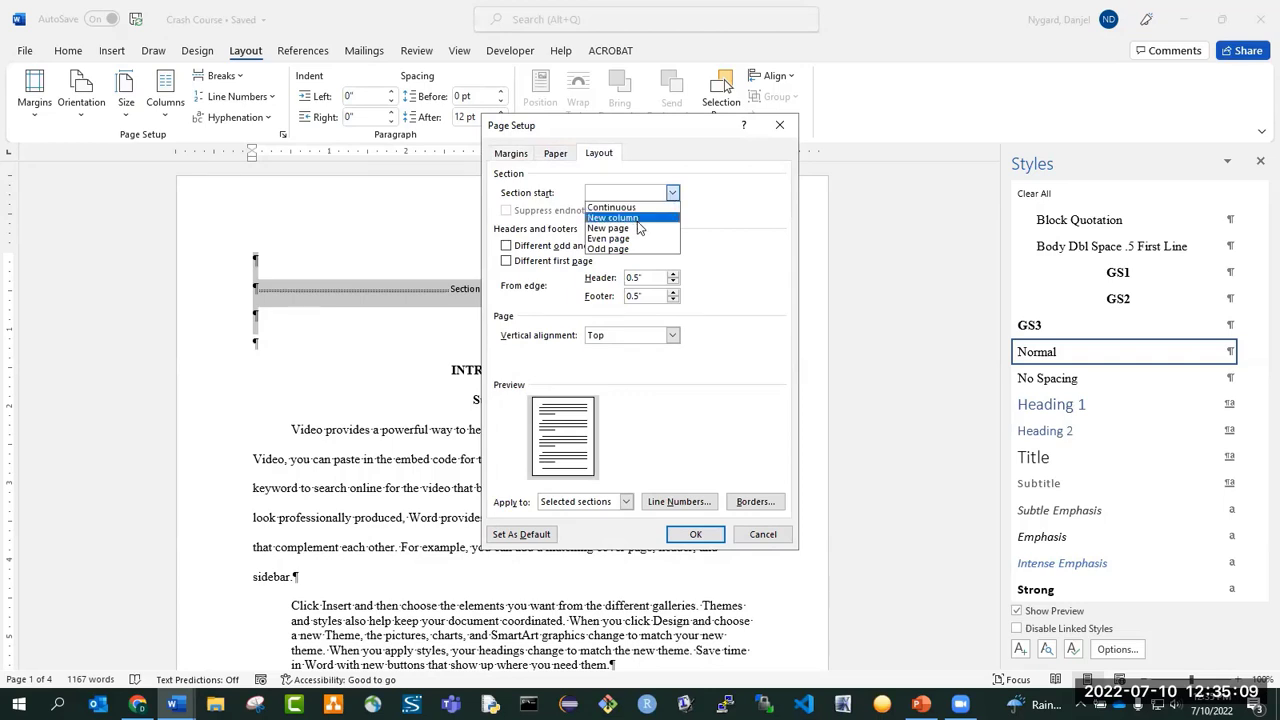
pyautogui.click(640, 229)
pyautogui.click(695, 534)
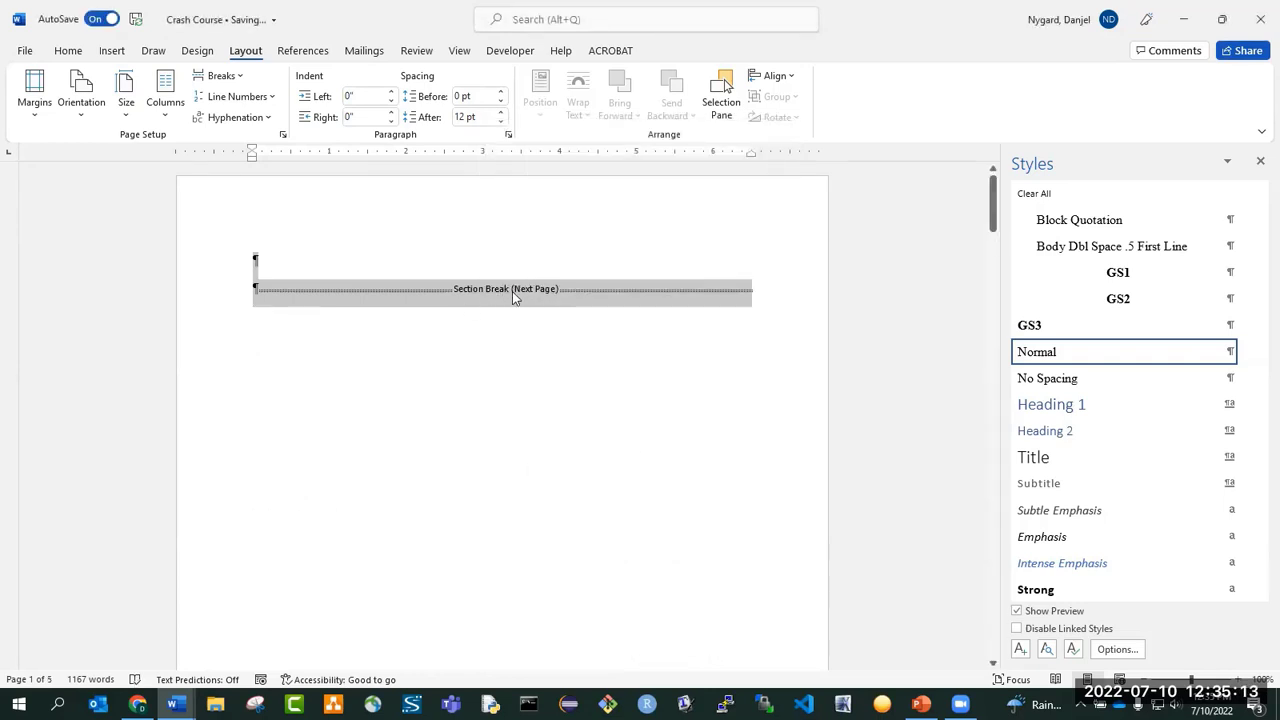
pyautogui.click(318, 296)
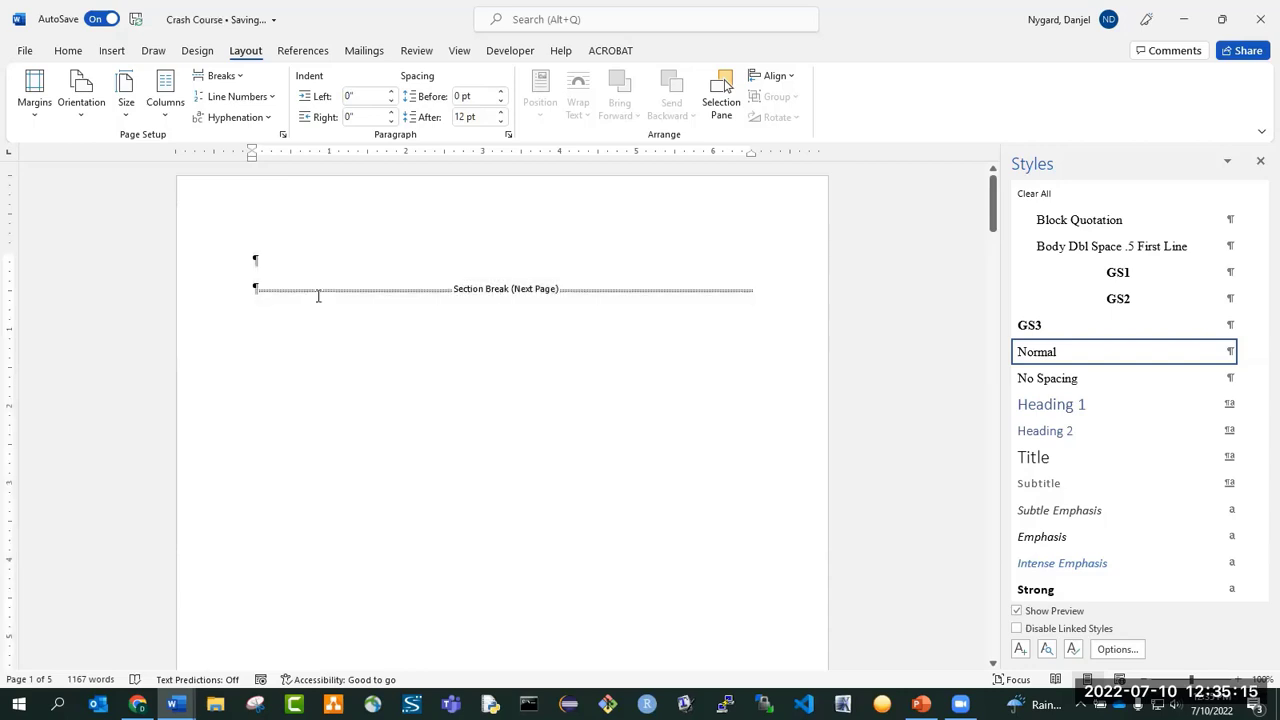
pyautogui.press('Delete')
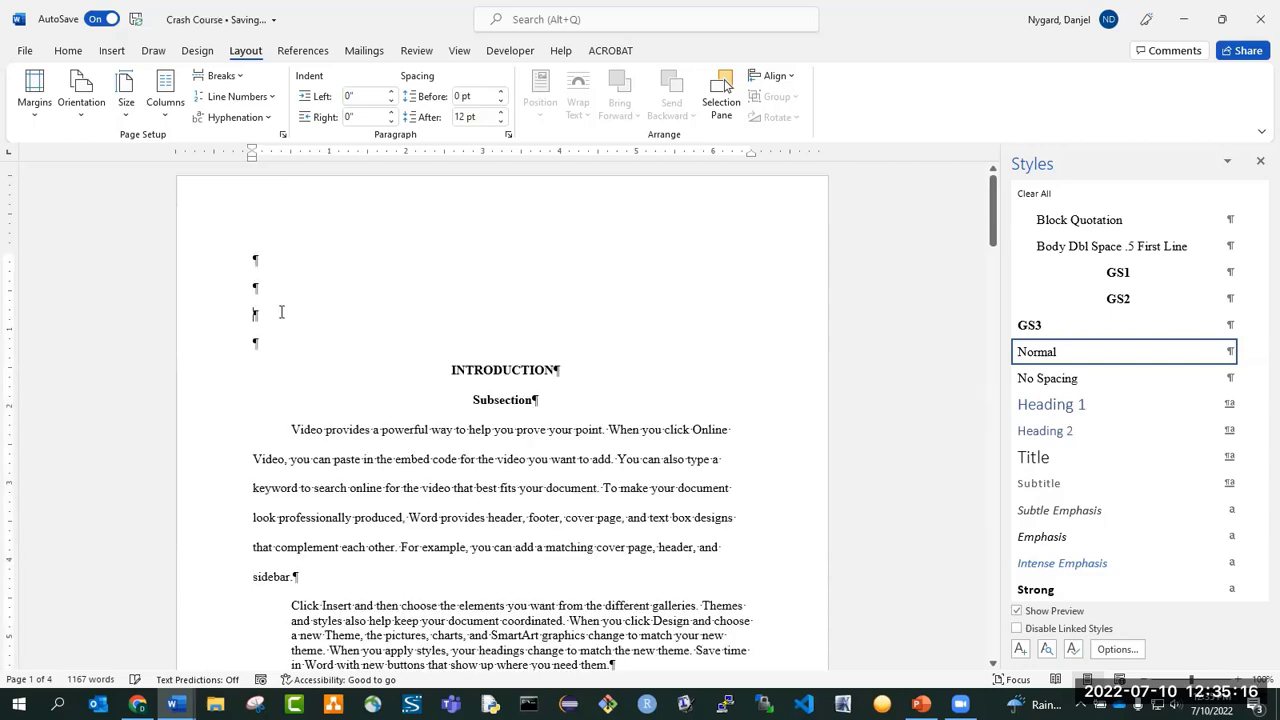
# Insert a Next Page section break at the blank paragraphs above INTRODUCTION and add three blank paragraphs before the break.
pyautogui.click(230, 76)
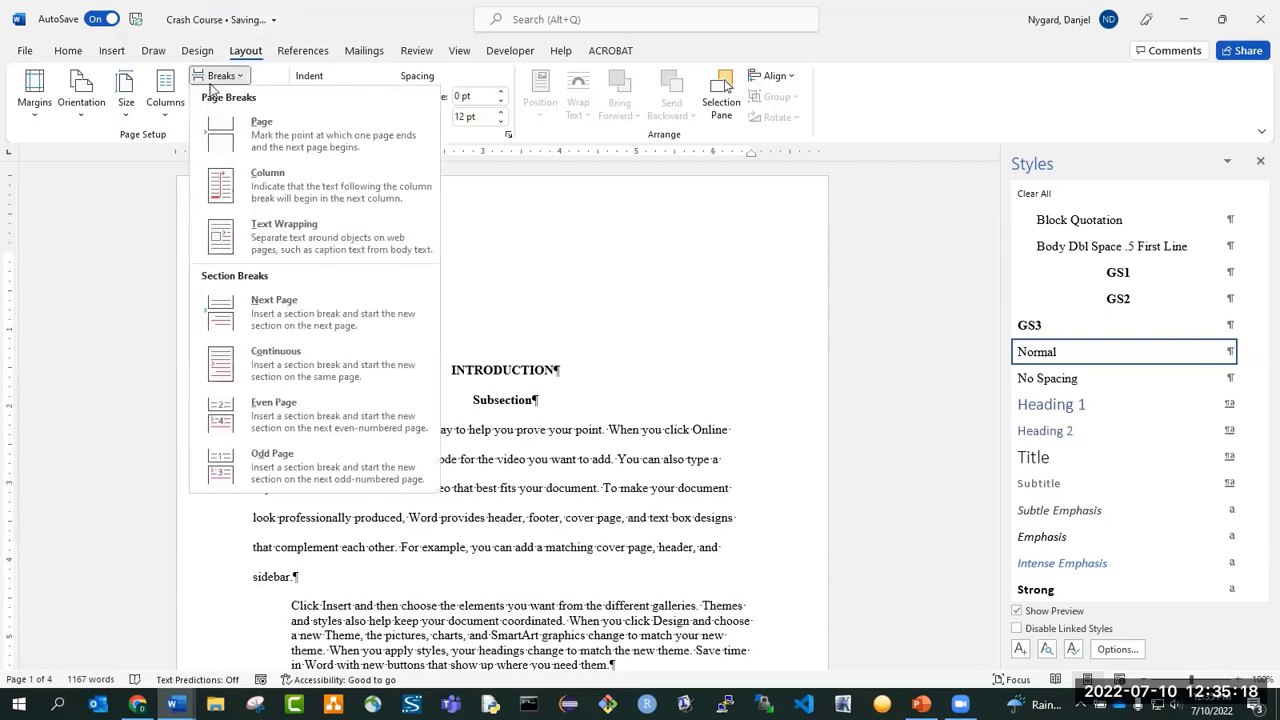
pyautogui.click(290, 309)
pyautogui.scroll(2, 269, 333)
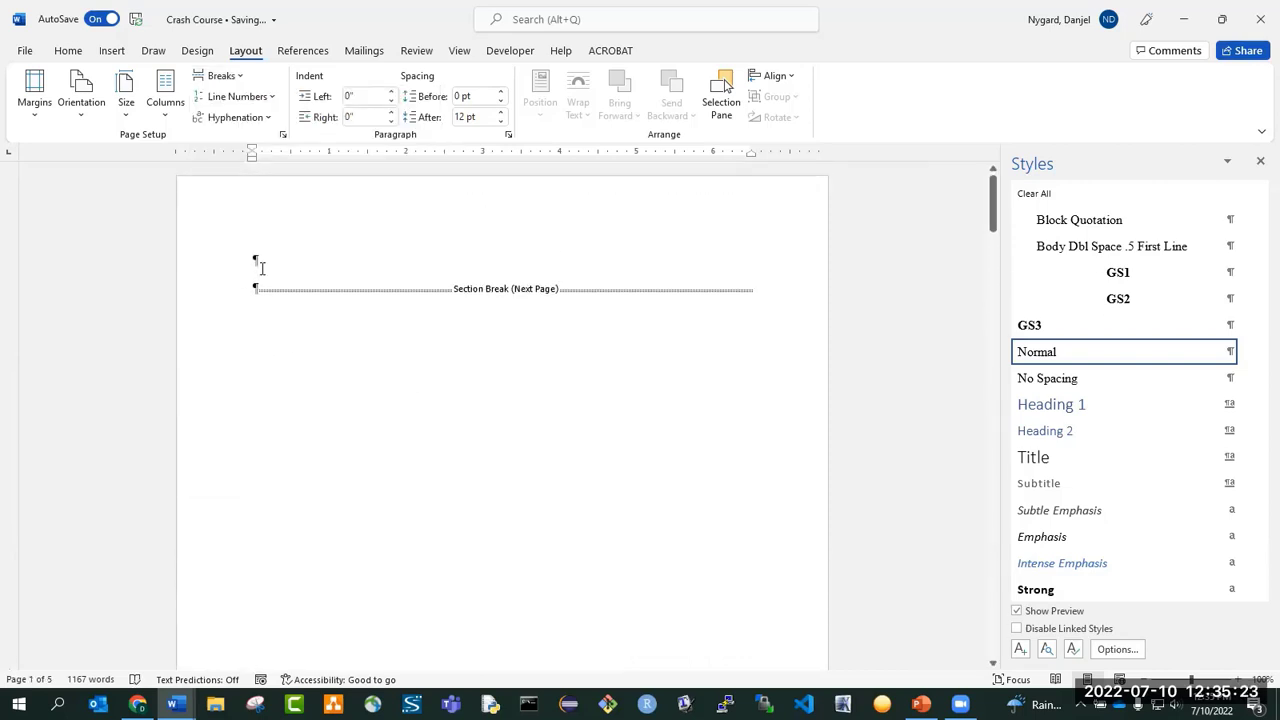
pyautogui.click(268, 261)
pyautogui.press('Return')
pyautogui.press('Return')
pyautogui.press('Return')
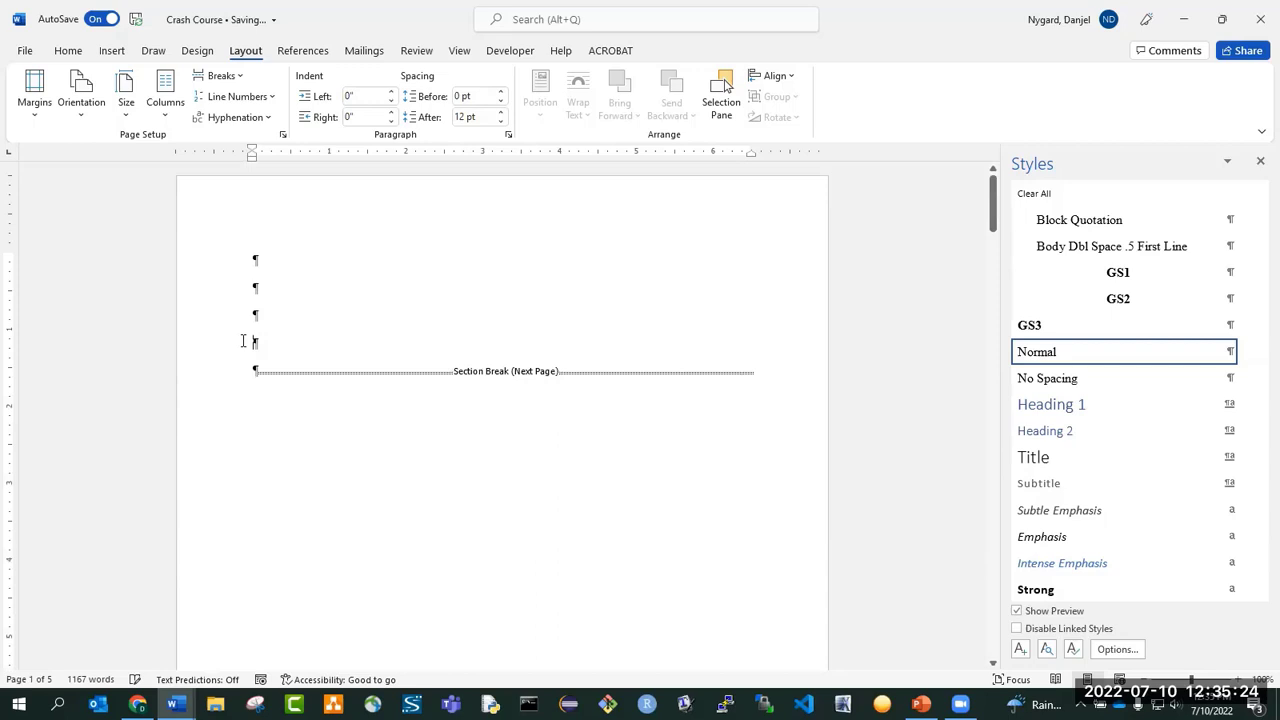
# Paste the copied title page template at the first blank paragraph of the document.
pyautogui.click(265, 262)
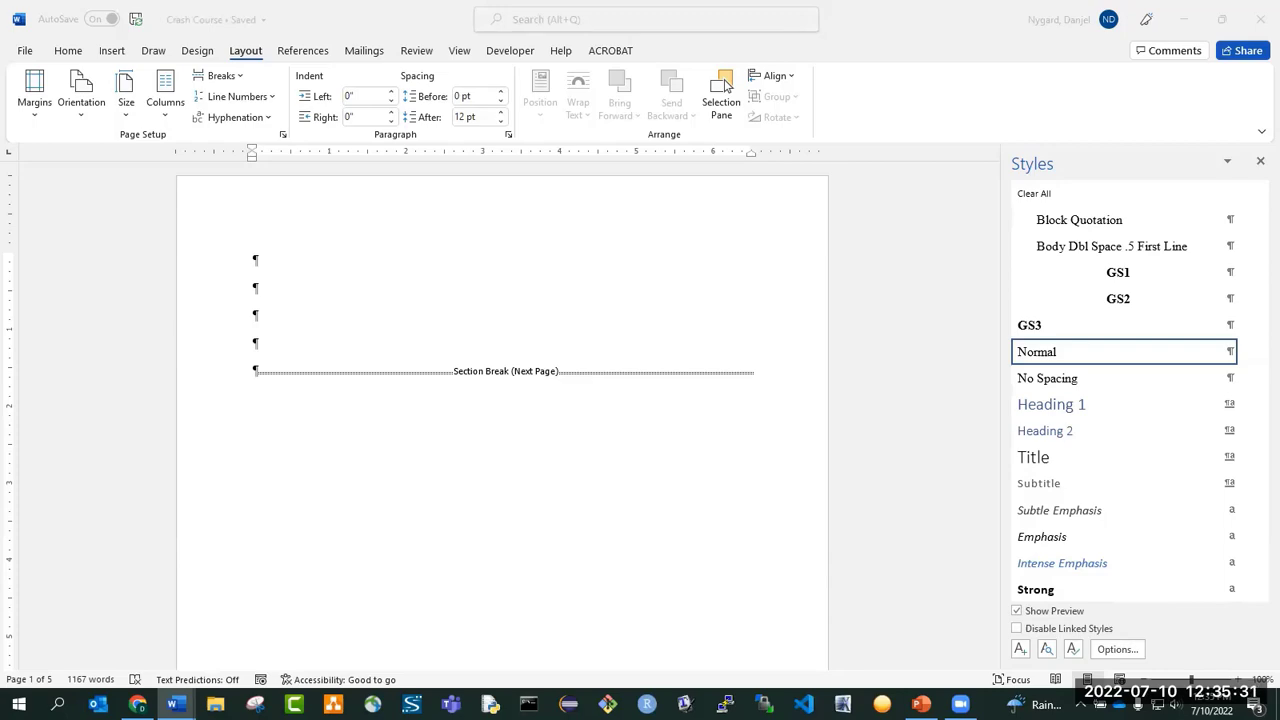
pyautogui.click(365, 266)
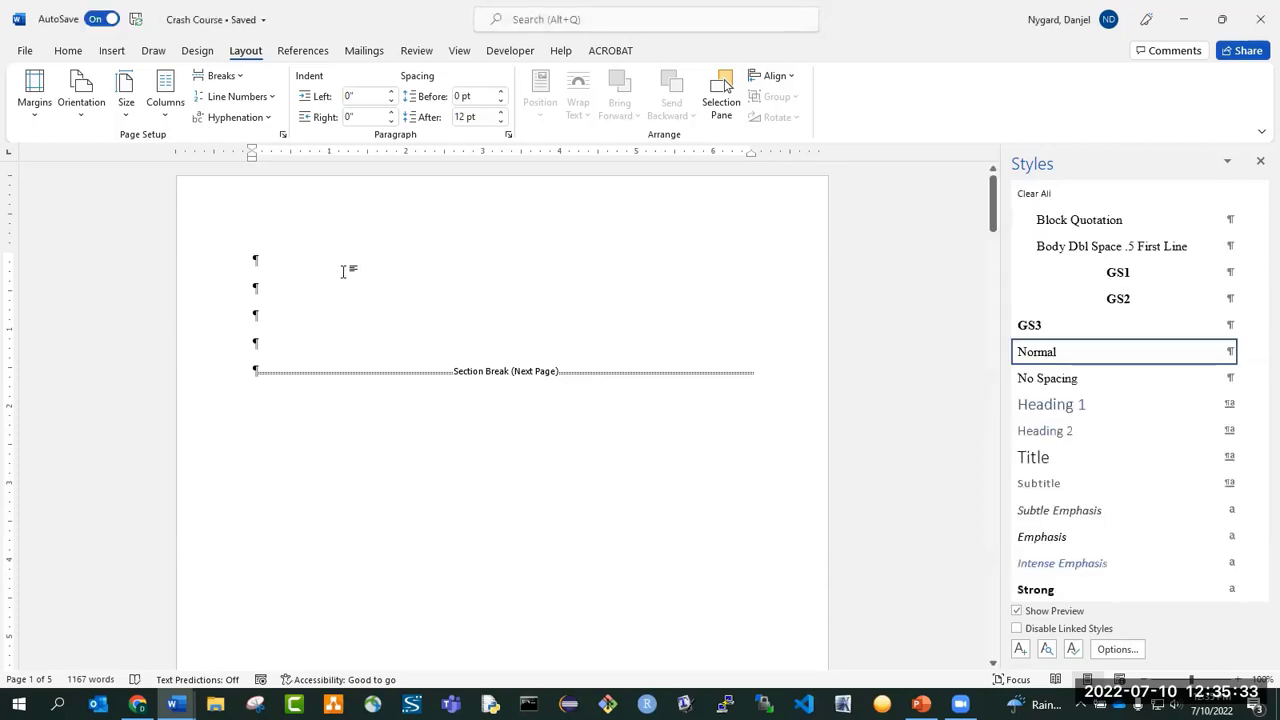
pyautogui.hotkey('ctrl', 'v')
pyautogui.scroll(4, 420, 275)
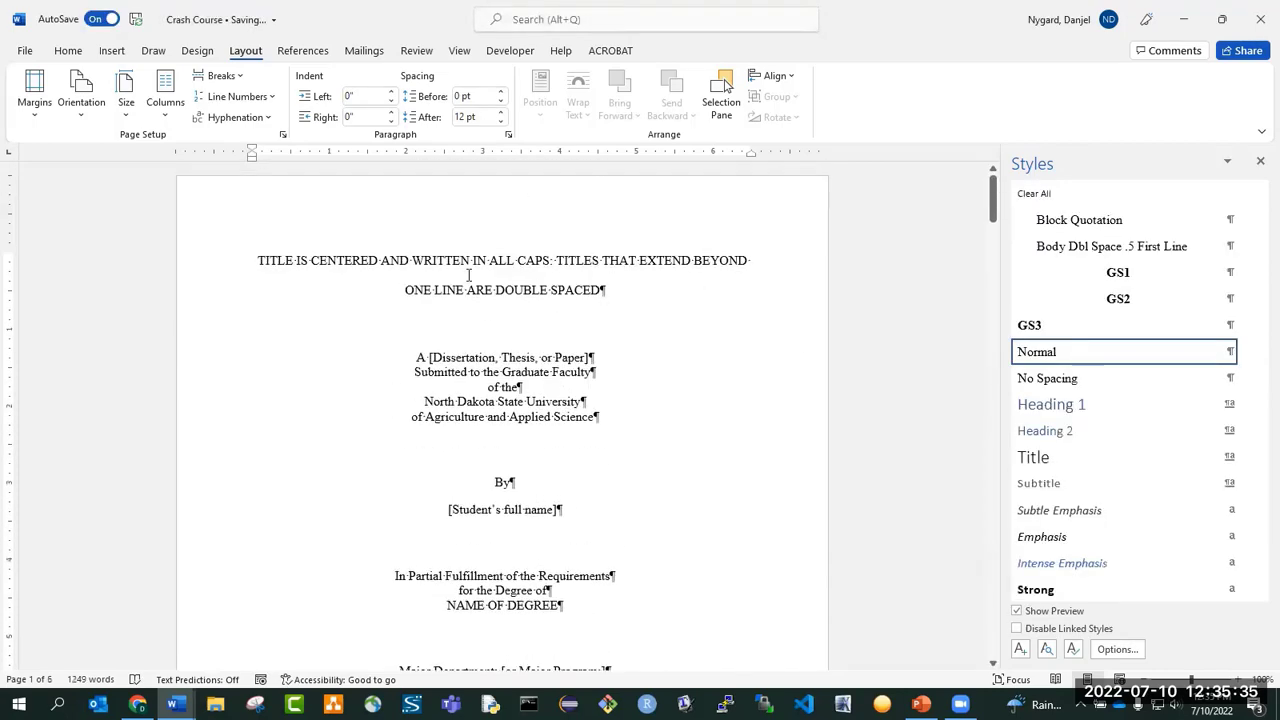
# Paste the copied Graduate School approval page table at the second blank paragraph below "Fargo, North Dakota".
pyautogui.scroll(-10, 486, 275)
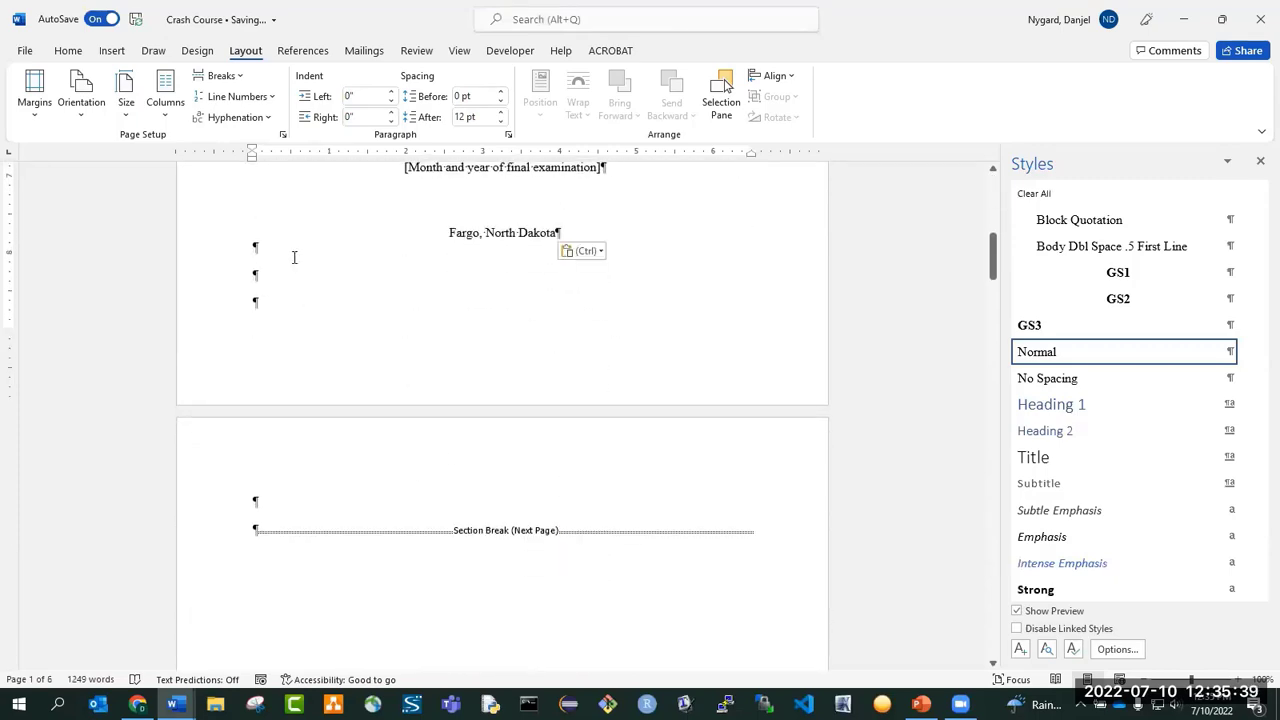
pyautogui.press('Delete')
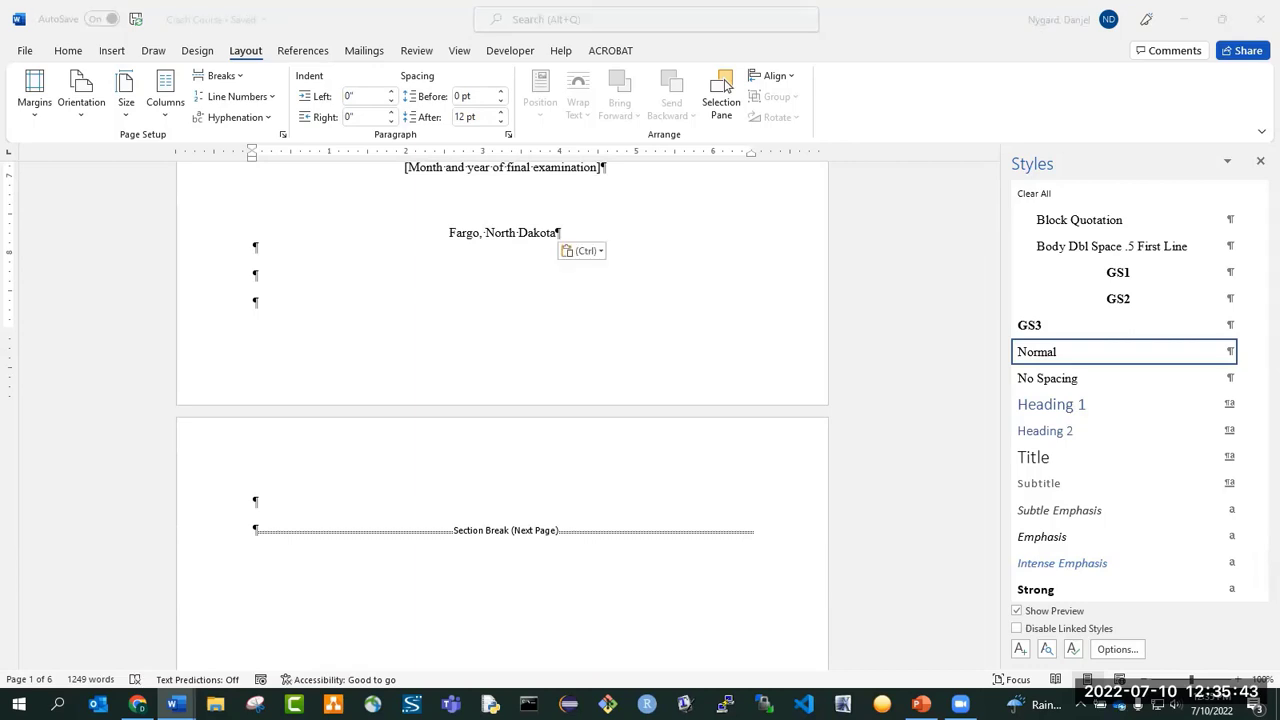
pyautogui.click(375, 285)
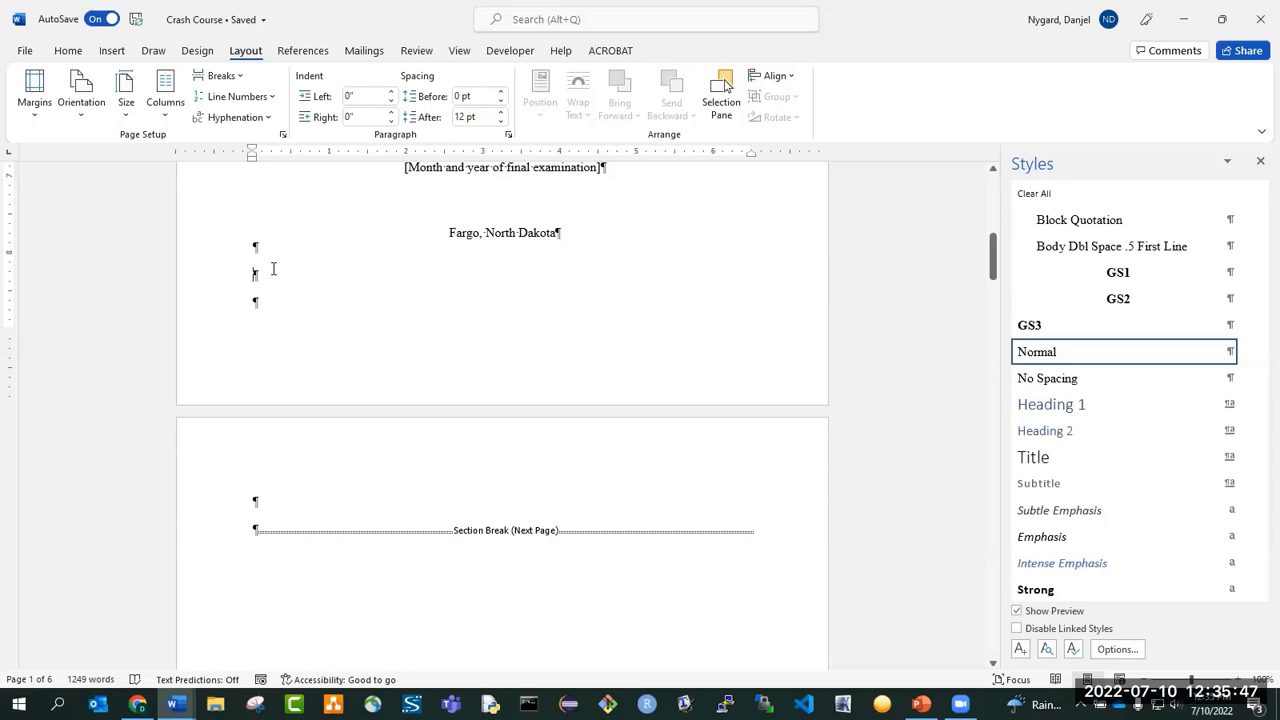
pyautogui.hotkey('ctrl', 'v')
pyautogui.scroll(5, 297, 305)
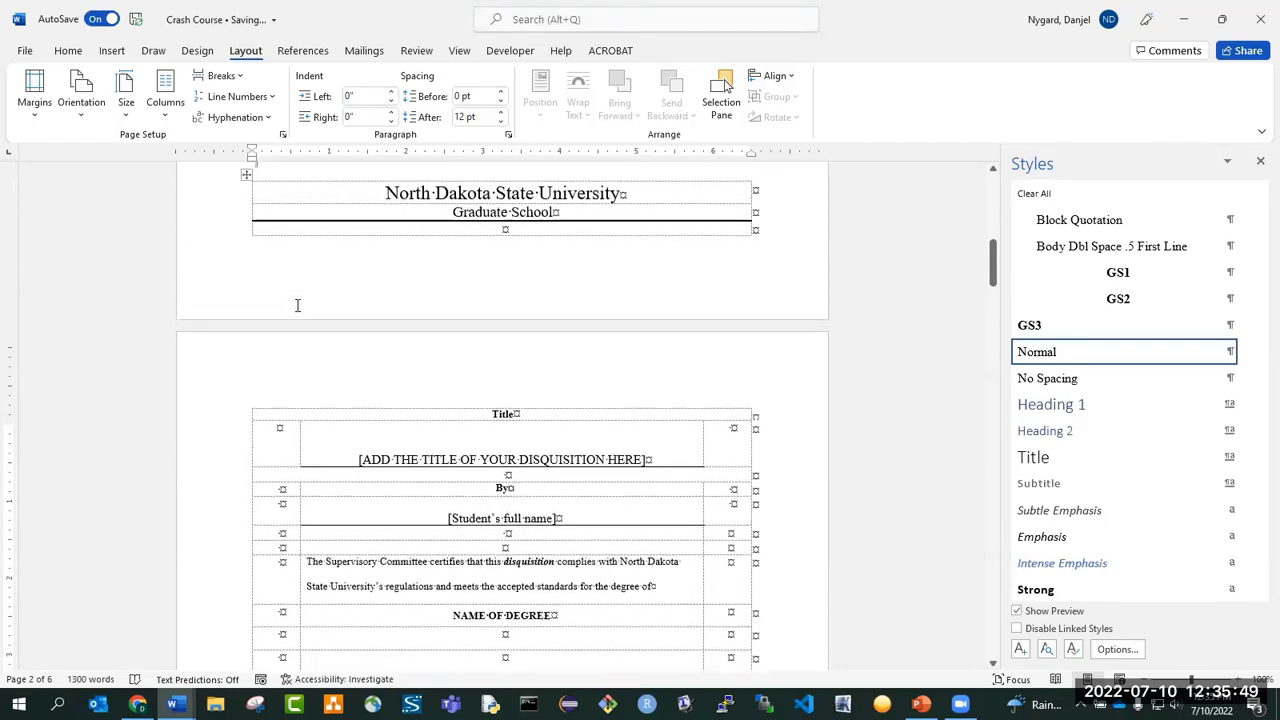
# Try to push the approval table onto the next page by adding two blank paragraphs below "Fargo, North Dakota".
pyautogui.scroll(10, 297, 305)
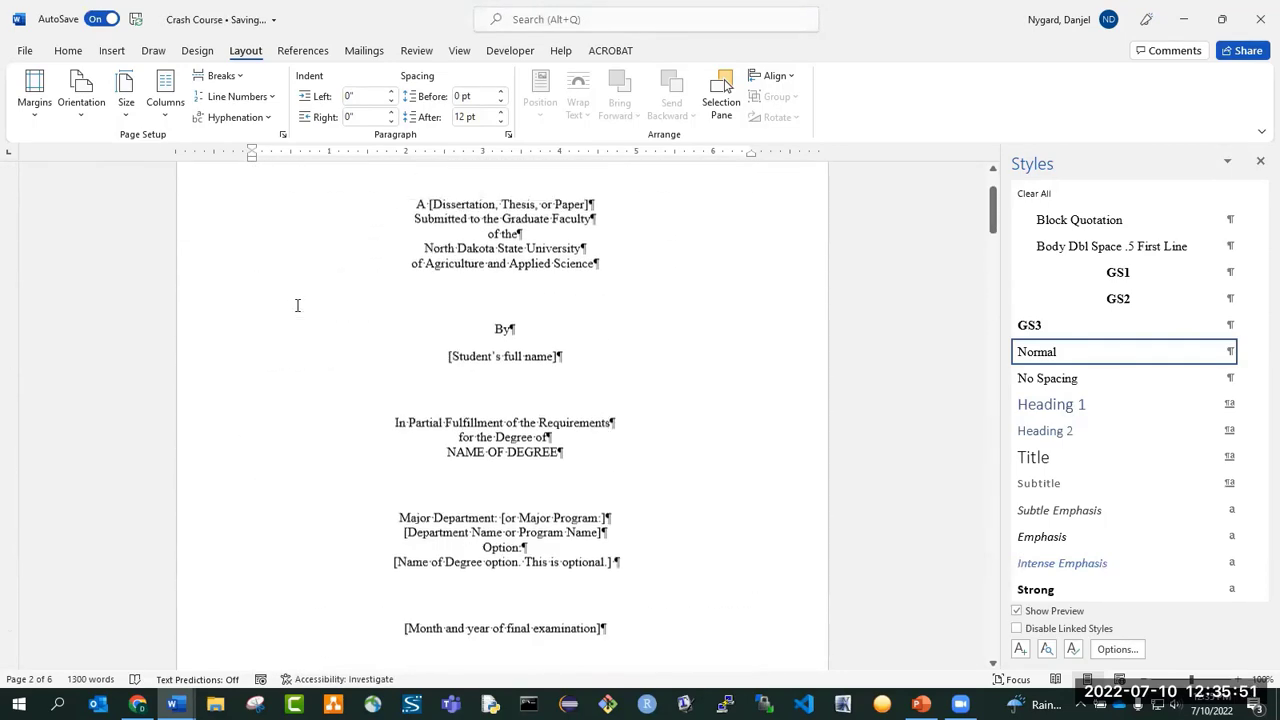
pyautogui.scroll(-8, 297, 305)
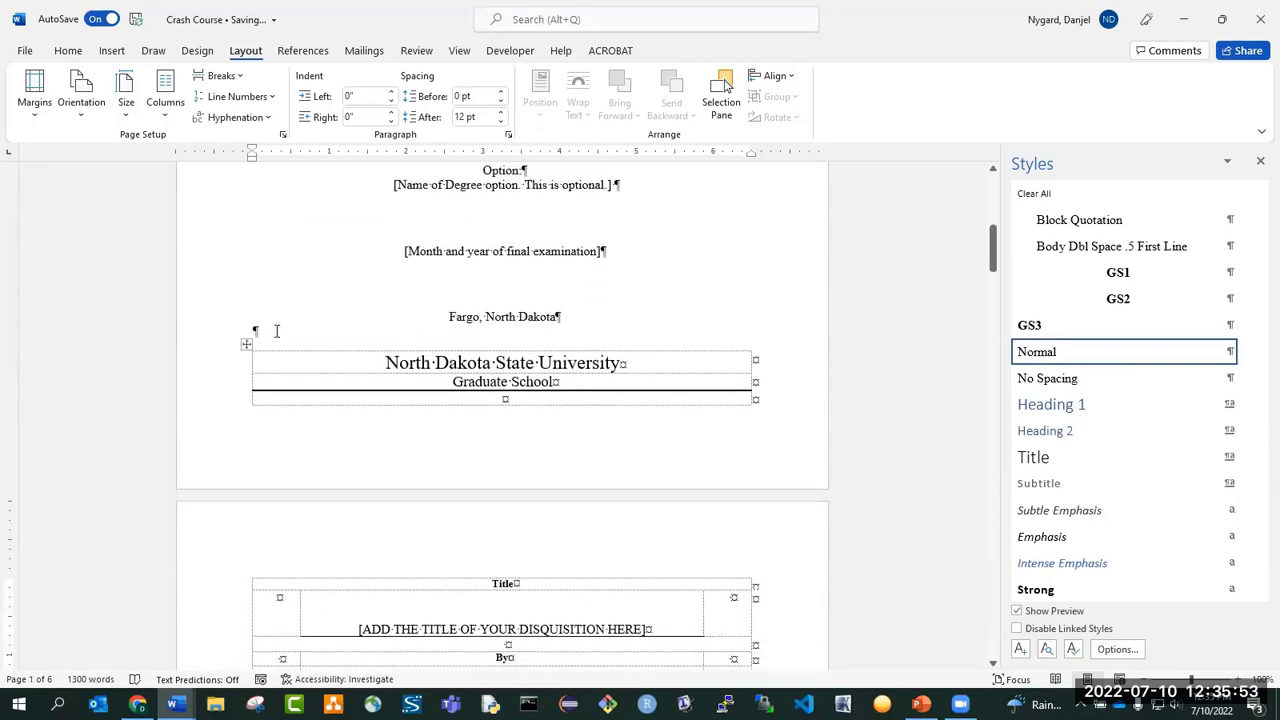
pyautogui.click(277, 331)
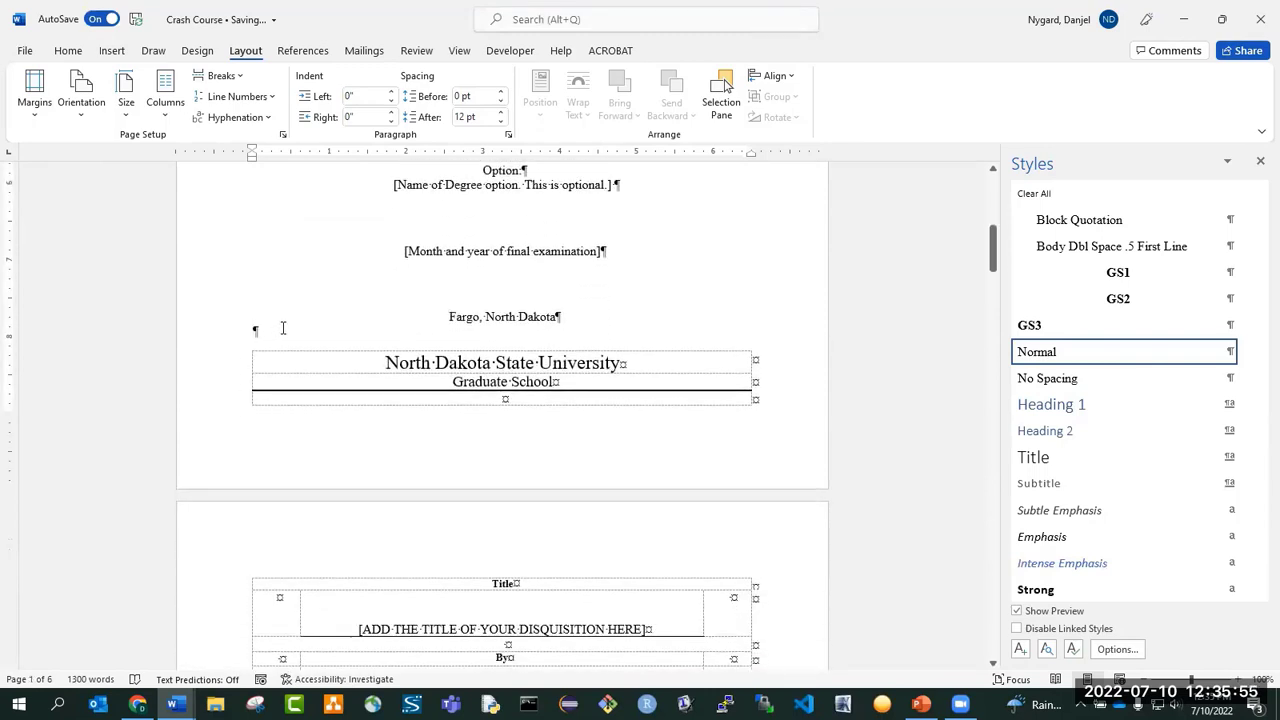
pyautogui.press('Return')
pyautogui.press('Return')
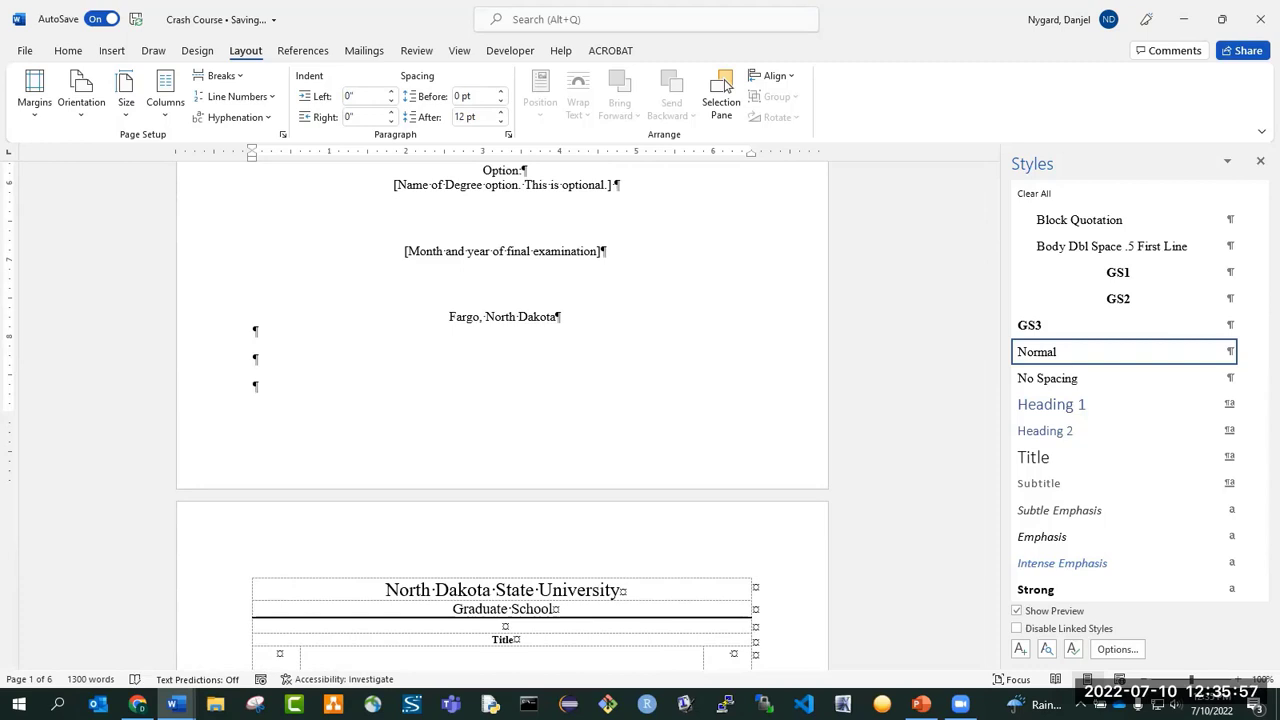
pyautogui.moveTo(258, 329); pyautogui.dragTo(281, 393)
pyautogui.scroll(-3, 396, 447)
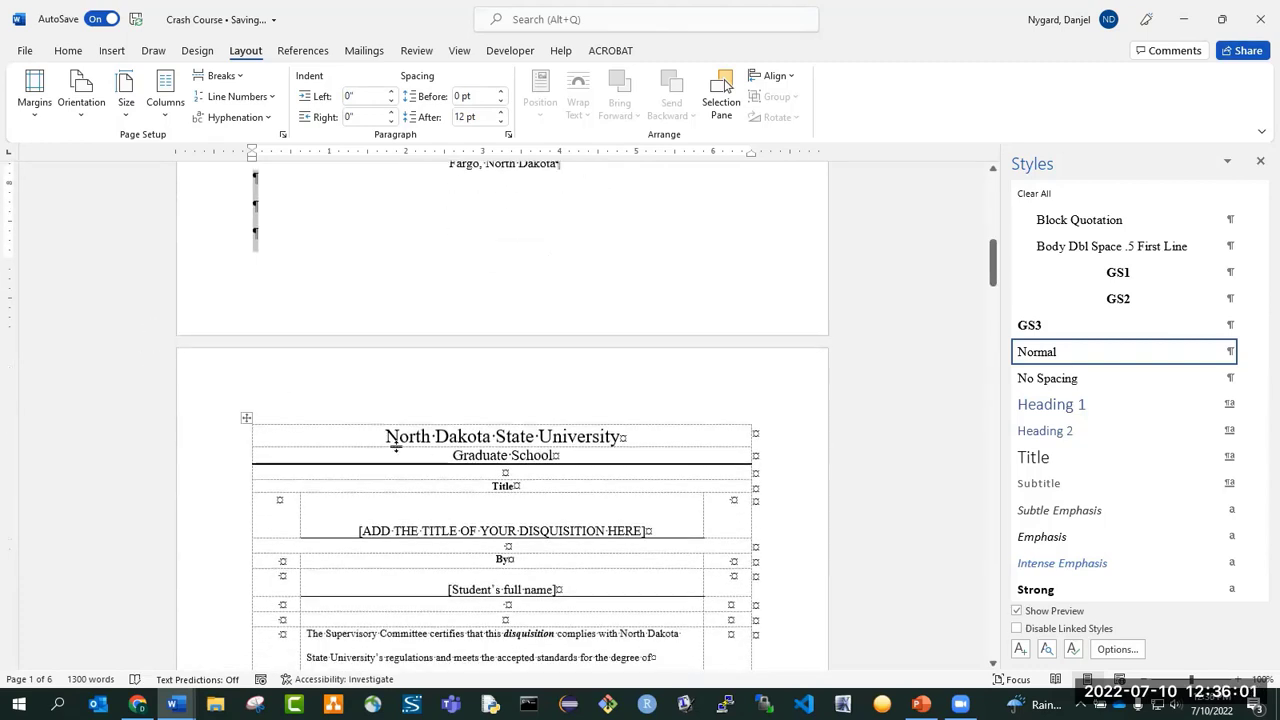
# Delete the two extra blank paragraphs between "Fargo, North Dakota" and the approval table.
pyautogui.scroll(3, 396, 447)
pyautogui.click(330, 391)
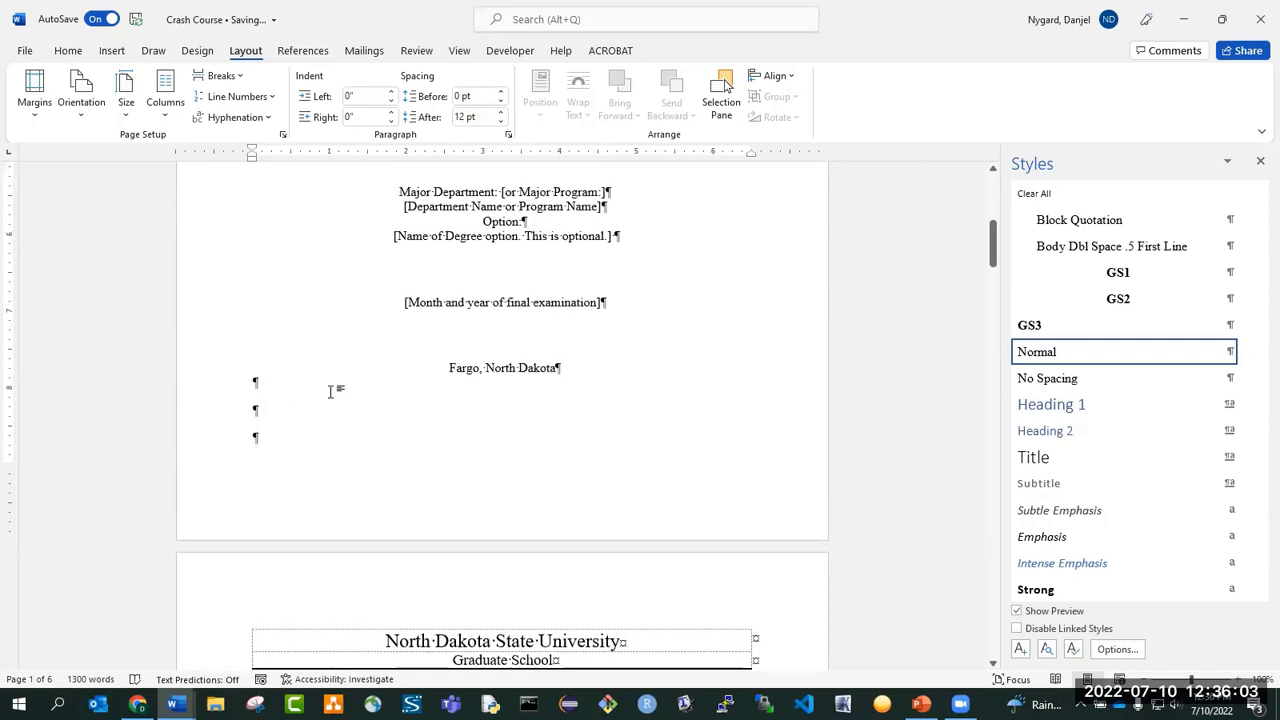
pyautogui.press('Delete')
pyautogui.press('Delete')
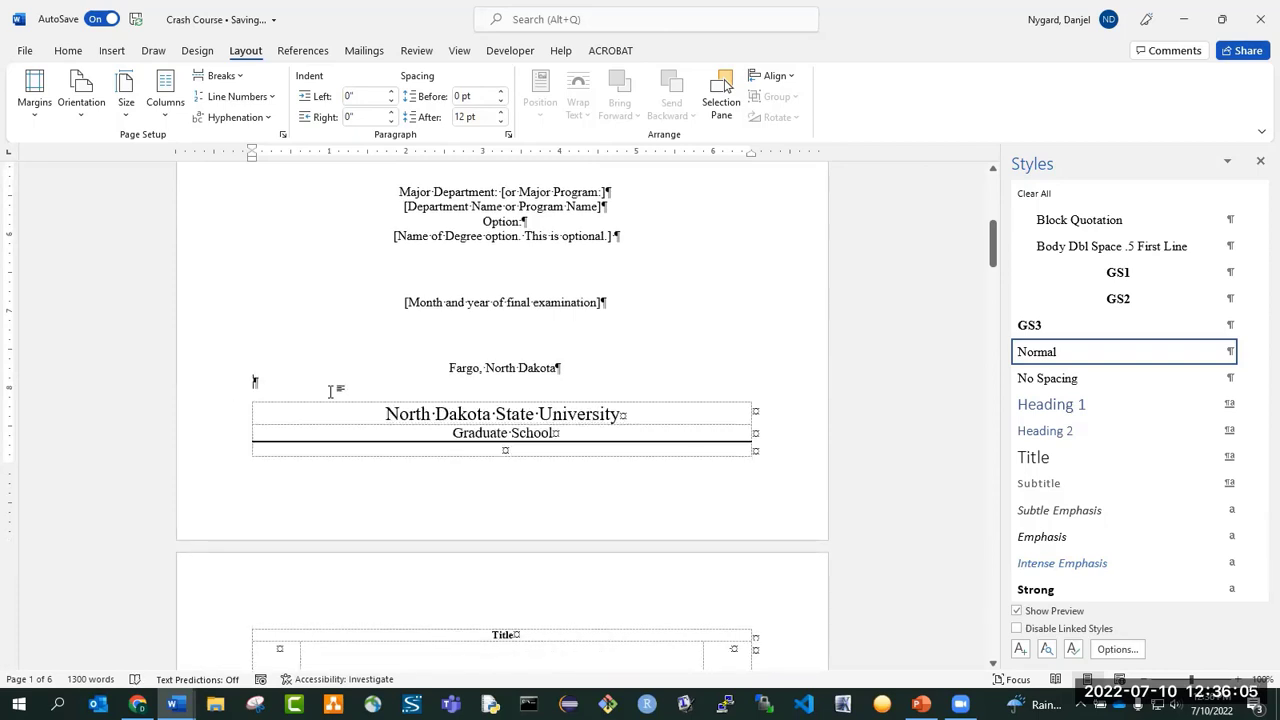
# Insert a page break at the blank paragraph between "Fargo, North Dakota" and the approval table.
pyautogui.click(222, 76)
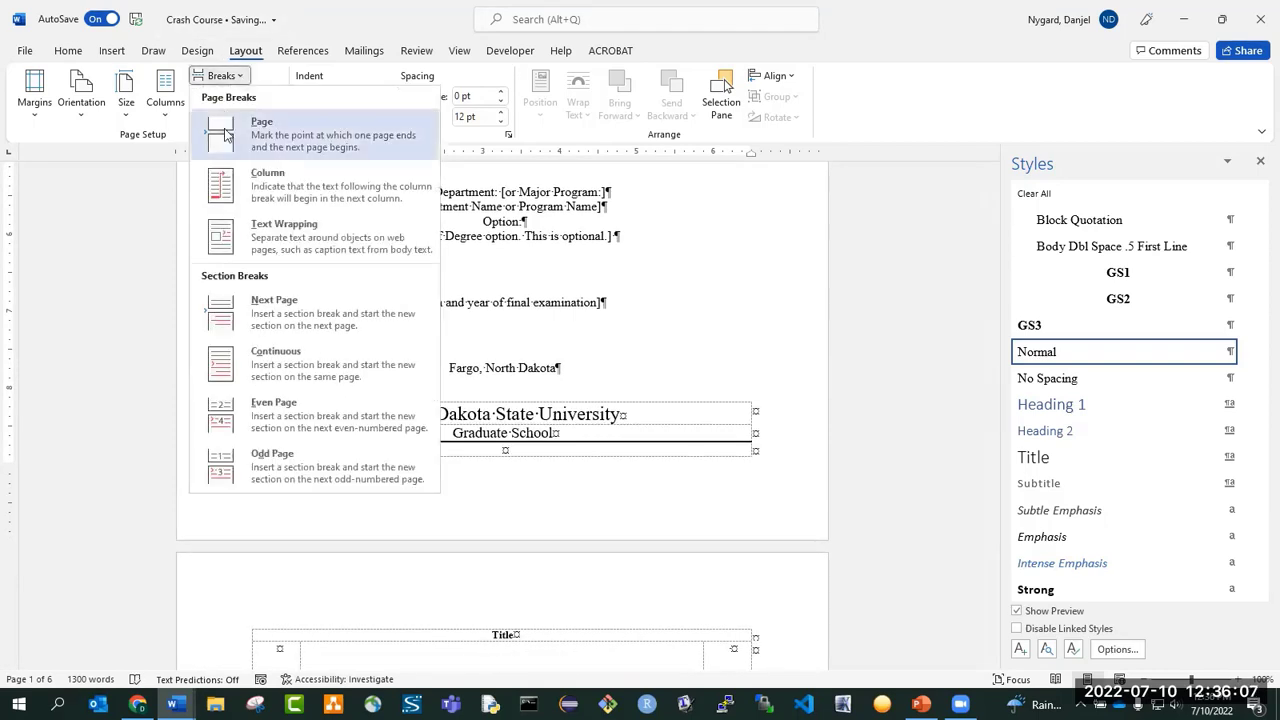
pyautogui.click(265, 132)
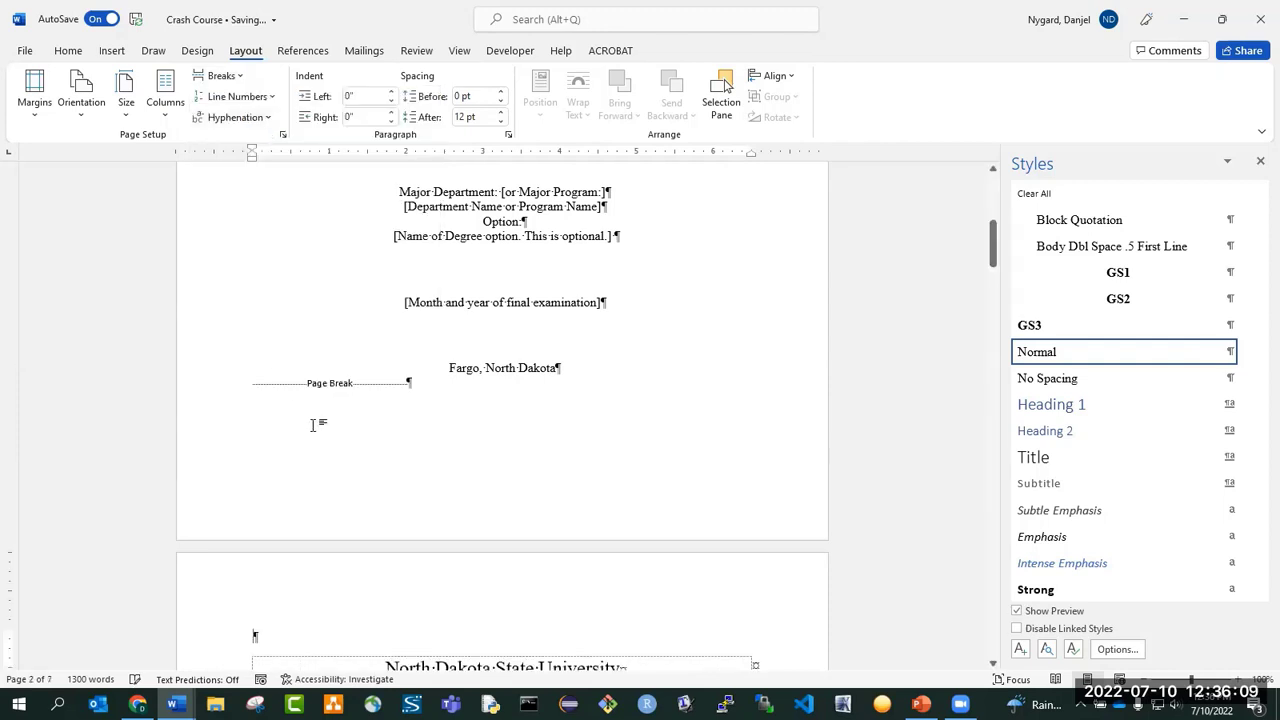
pyautogui.scroll(-2, 314, 423)
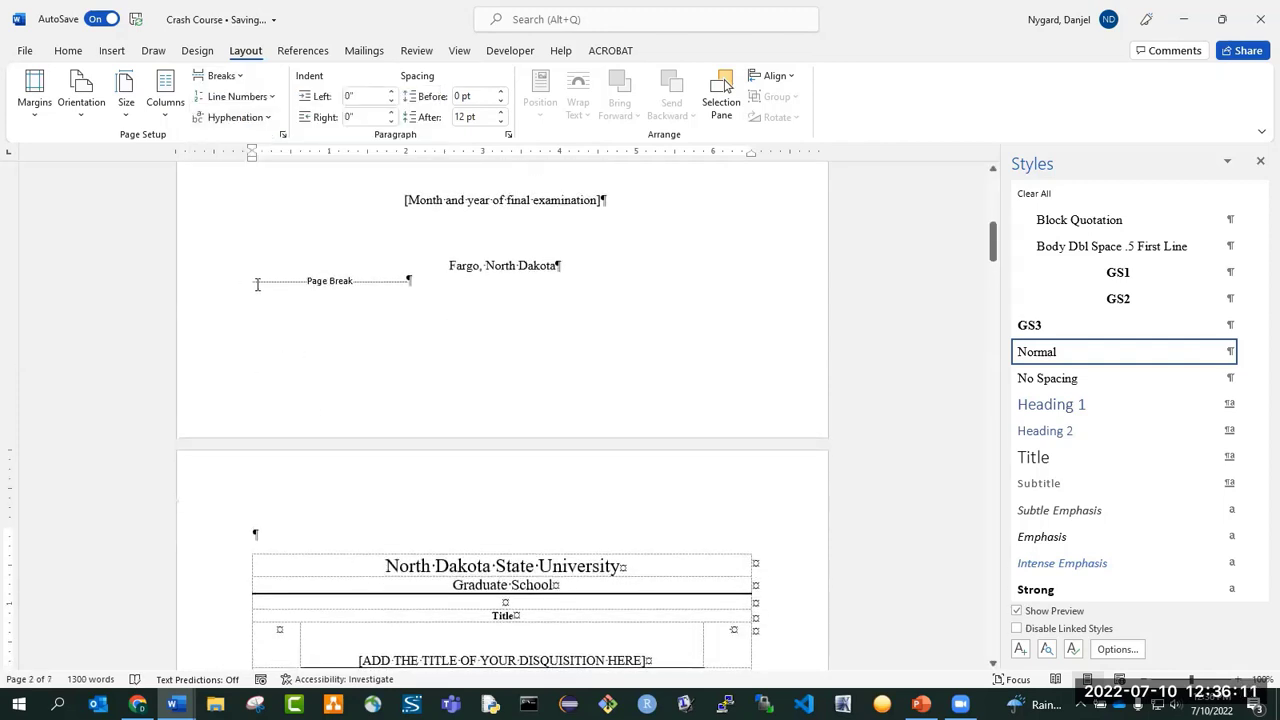
# Add three blank paragraphs directly below "Fargo, North Dakota" on the title page.
pyautogui.click(580, 266)
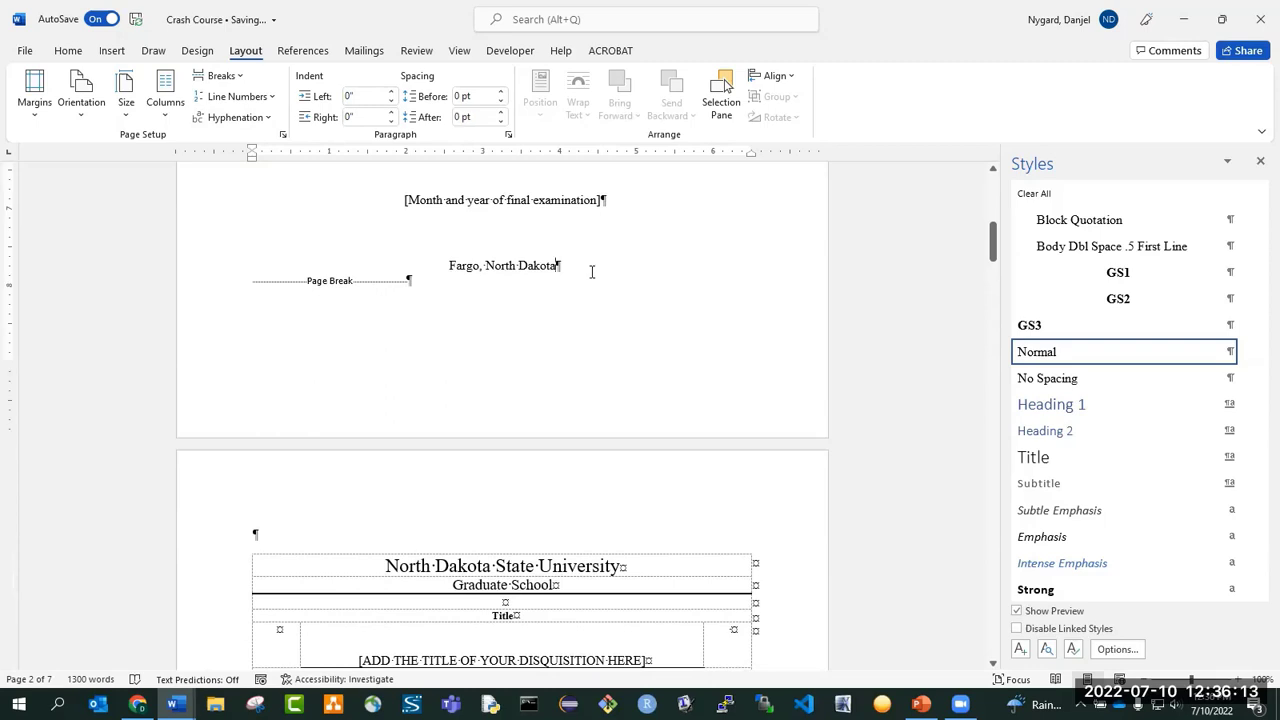
pyautogui.press('Return')
pyautogui.press('Return')
pyautogui.press('Return')
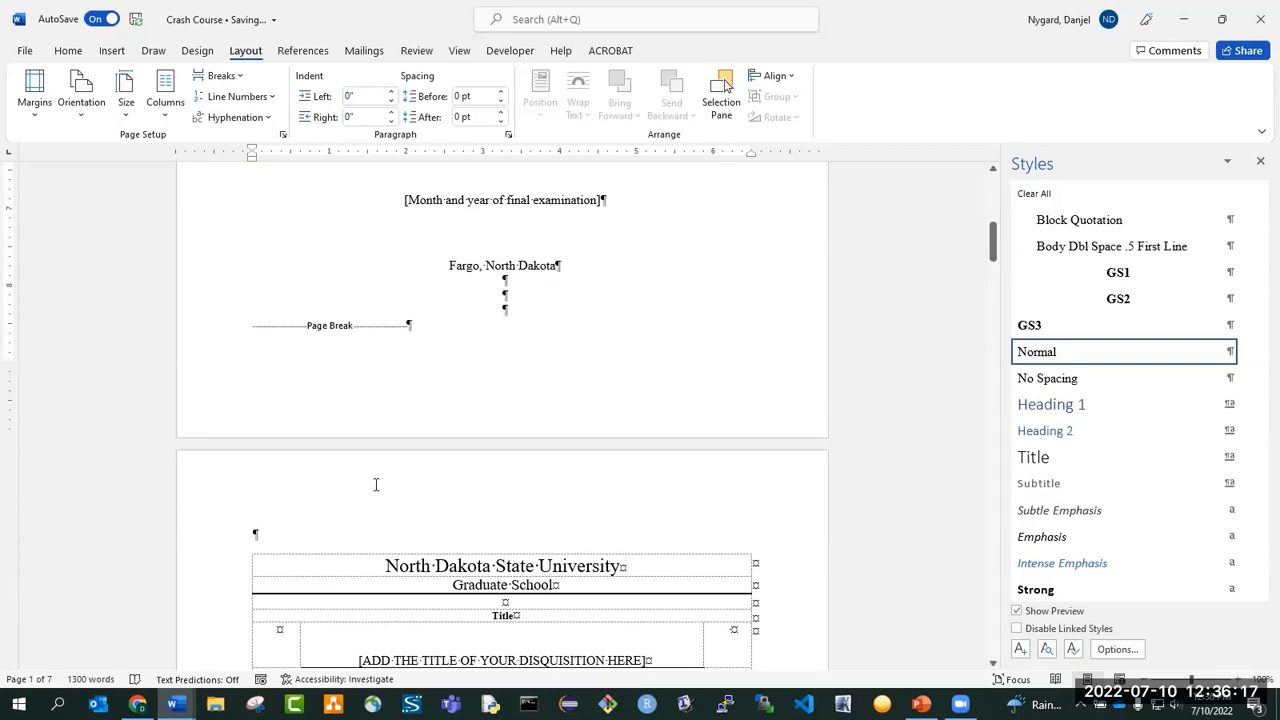
# Delete the blank paragraph above the approval table on the second page.
pyautogui.scroll(-3, 330, 440)
pyautogui.click(283, 377)
pyautogui.press('Delete')
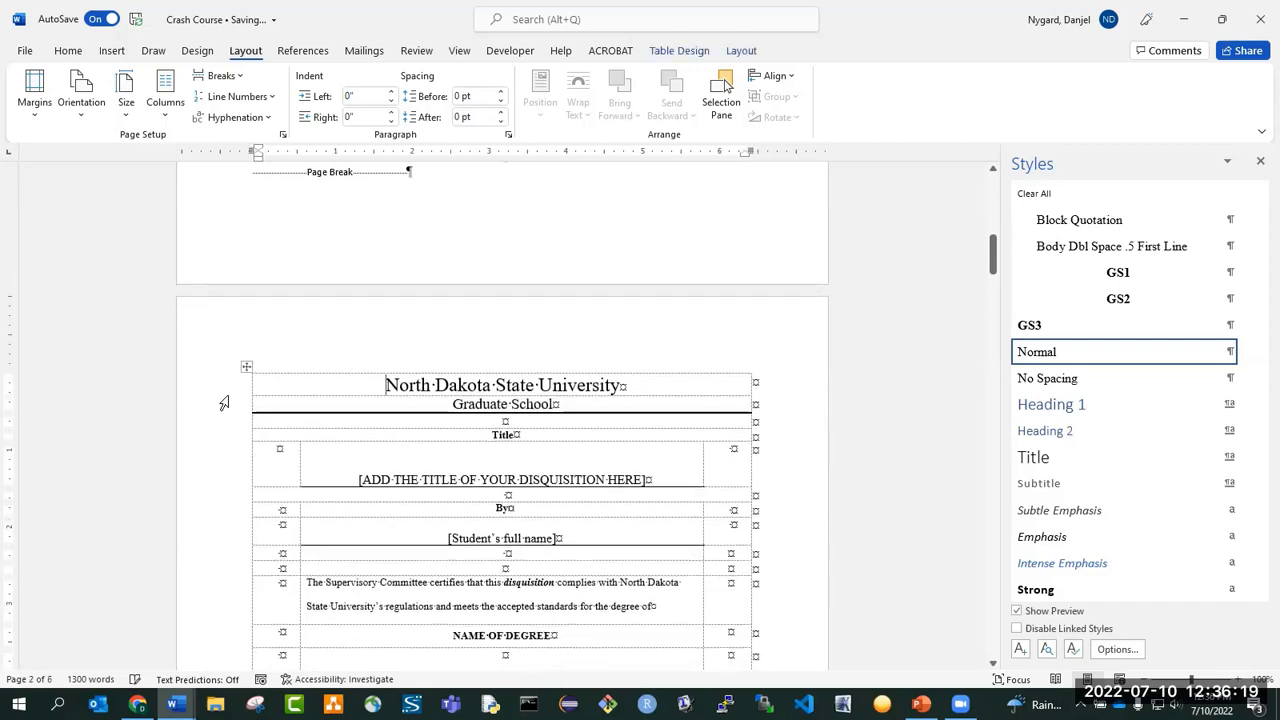
# Reduce the blank paragraphs between "Fargo, North Dakota" and the page break to a single one.
pyautogui.scroll(5, 531, 443)
pyautogui.click(531, 443)
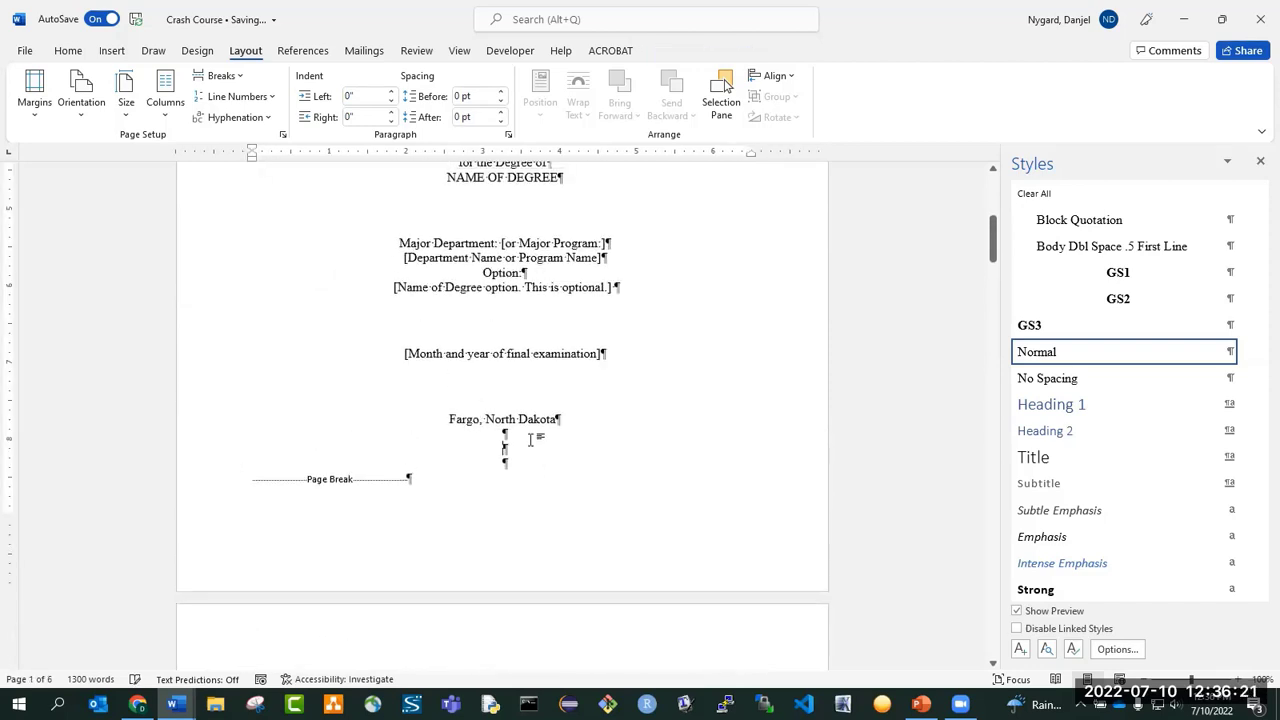
pyautogui.press('Return')
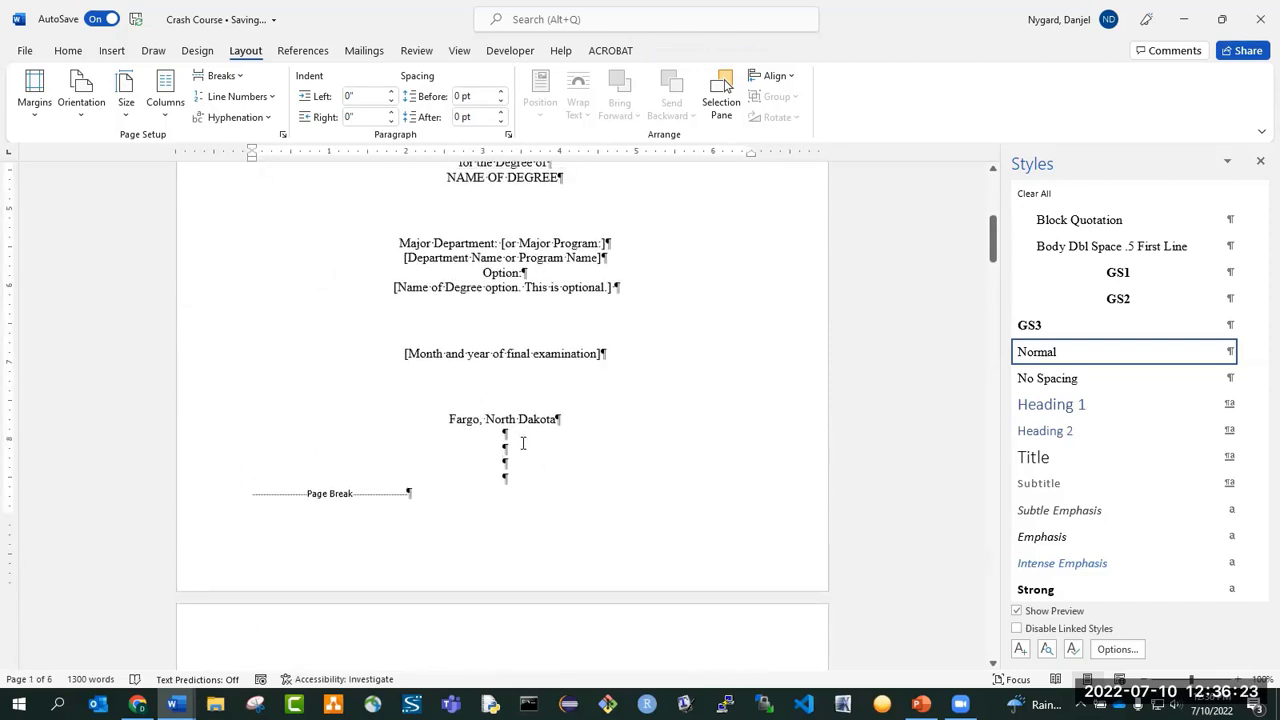
pyautogui.press('BackSpace')
pyautogui.press('BackSpace')
pyautogui.press('BackSpace')
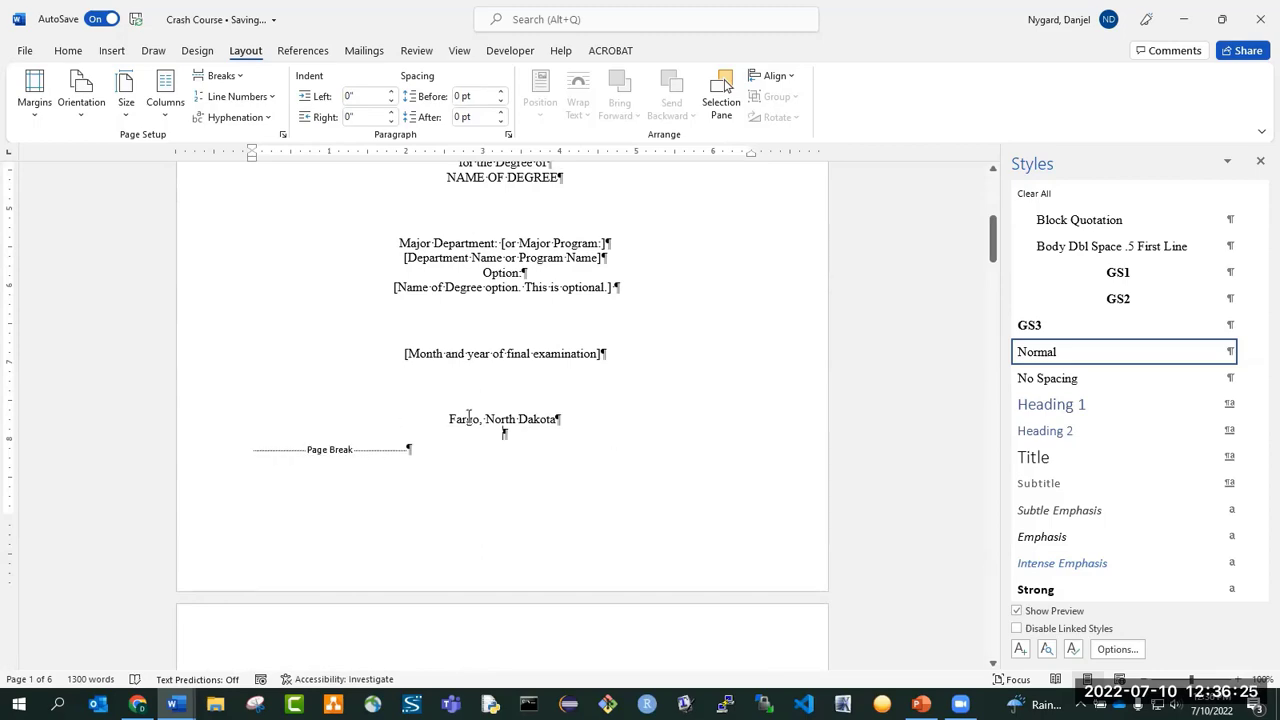
# Delete the two blank paragraphs above the INTRODUCTION heading after the section break.
pyautogui.scroll(-8, 468, 415)
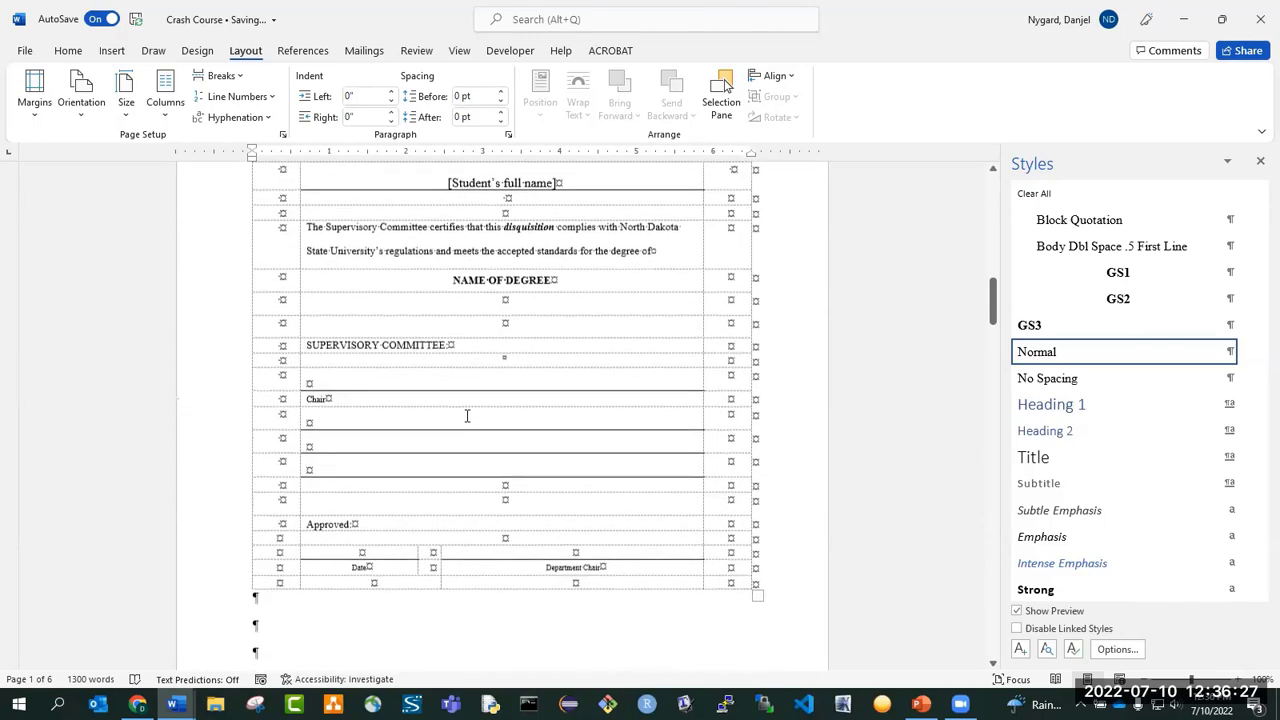
pyautogui.scroll(-5, 467, 415)
pyautogui.click(298, 267)
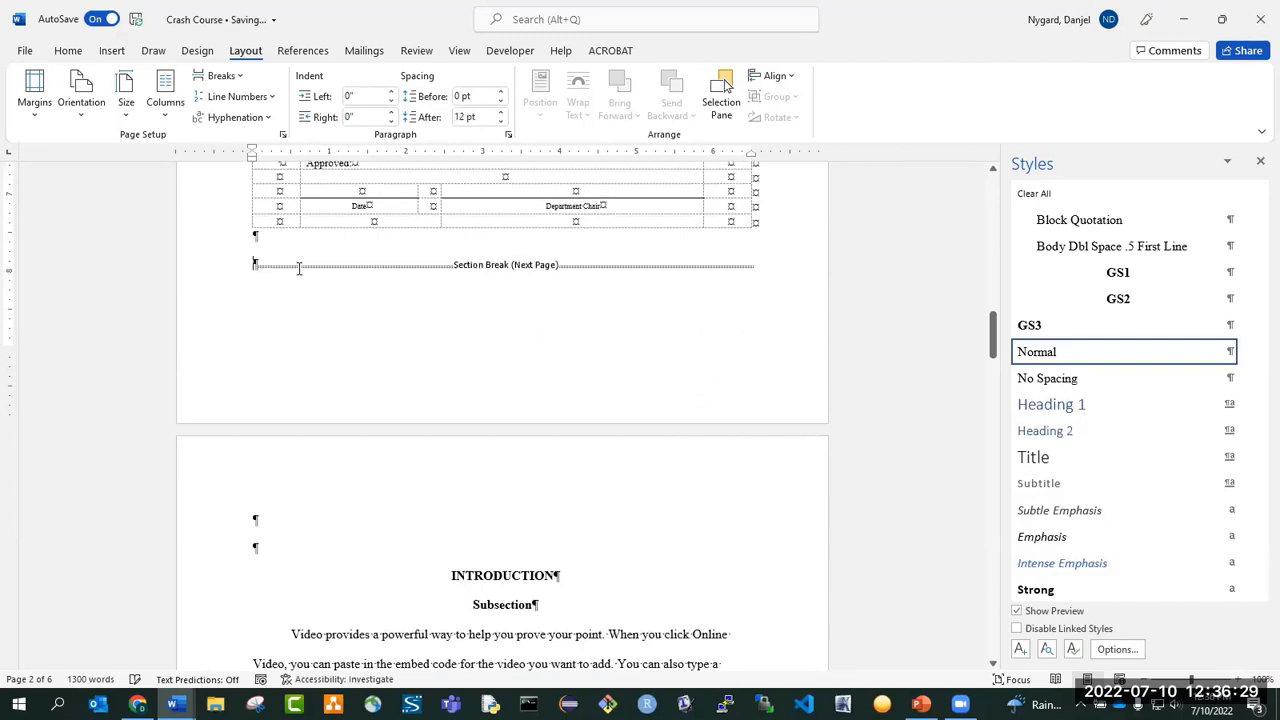
pyautogui.click(272, 523)
pyautogui.press('Delete')
pyautogui.press('Delete')
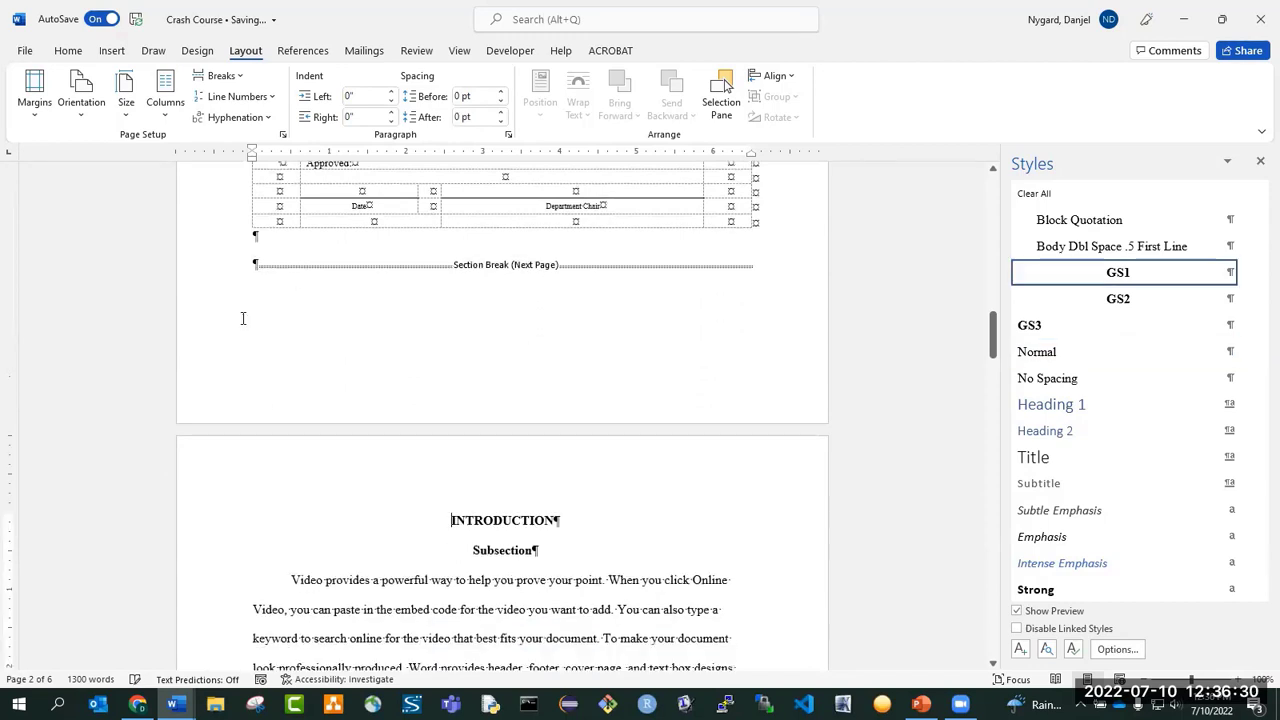
# Try to delete the blank paragraph between the approval table and the section break.
pyautogui.click(271, 240)
pyautogui.press('Delete')
pyautogui.hotkey('ctrl', 'z')
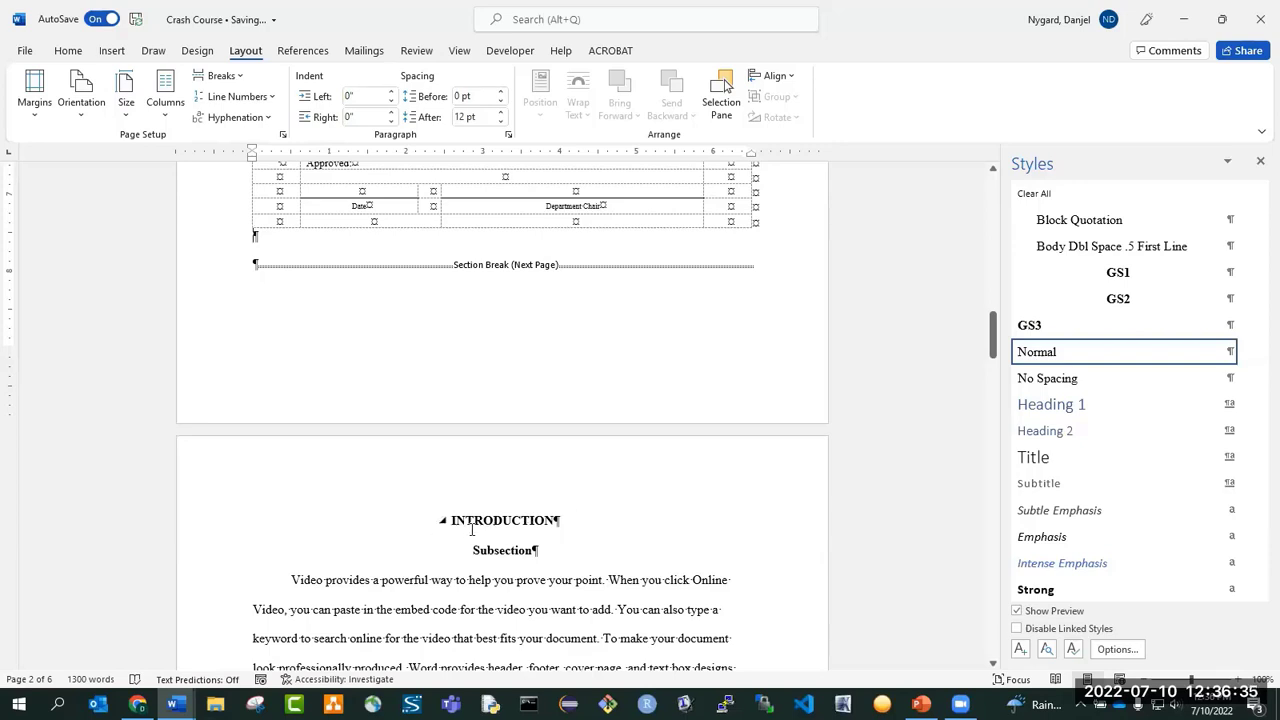
# Open the section 1 footer on the approval page and set its distance from the bottom to 0.75".
pyautogui.scroll(2, 356, 521)
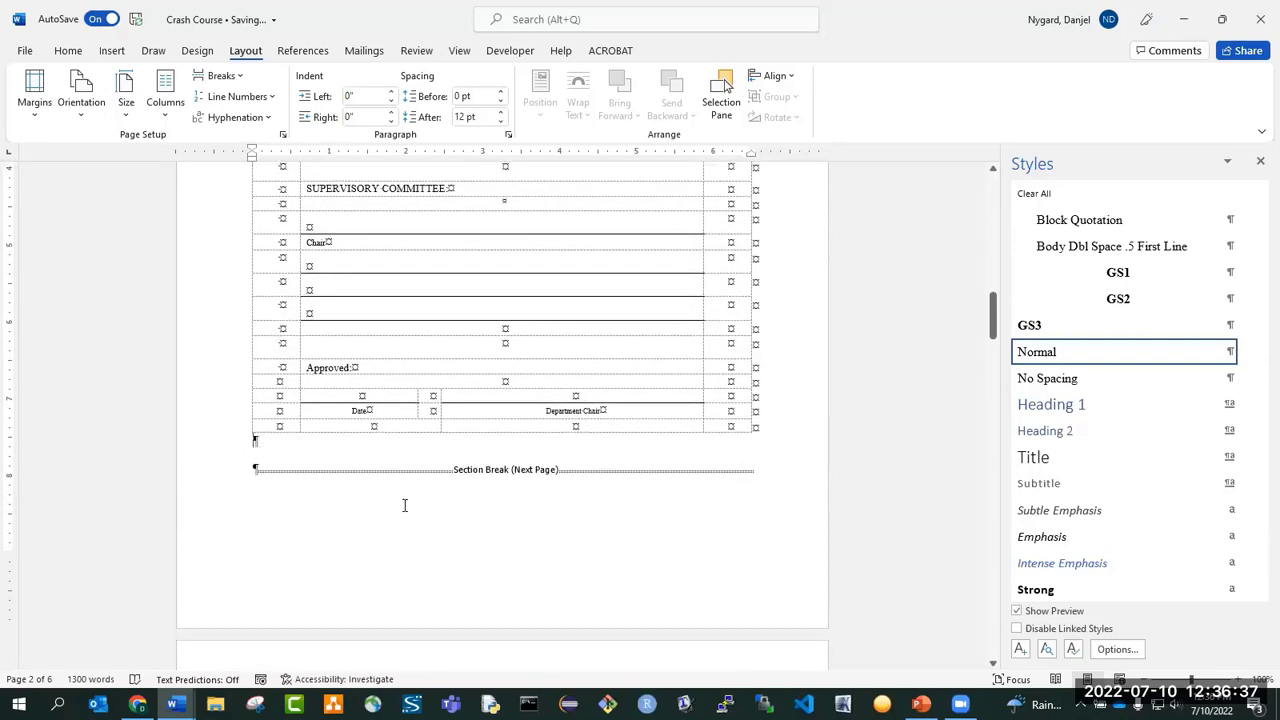
pyautogui.doubleClick(590, 577)
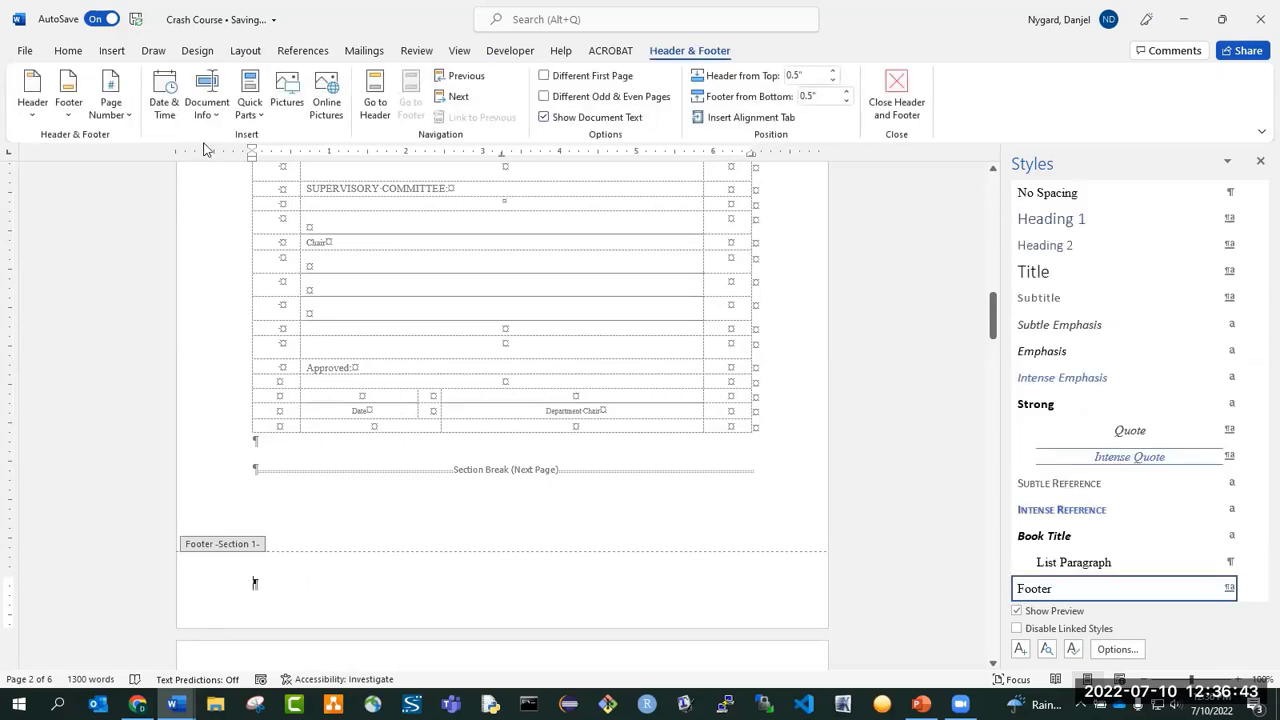
pyautogui.click(246, 51)
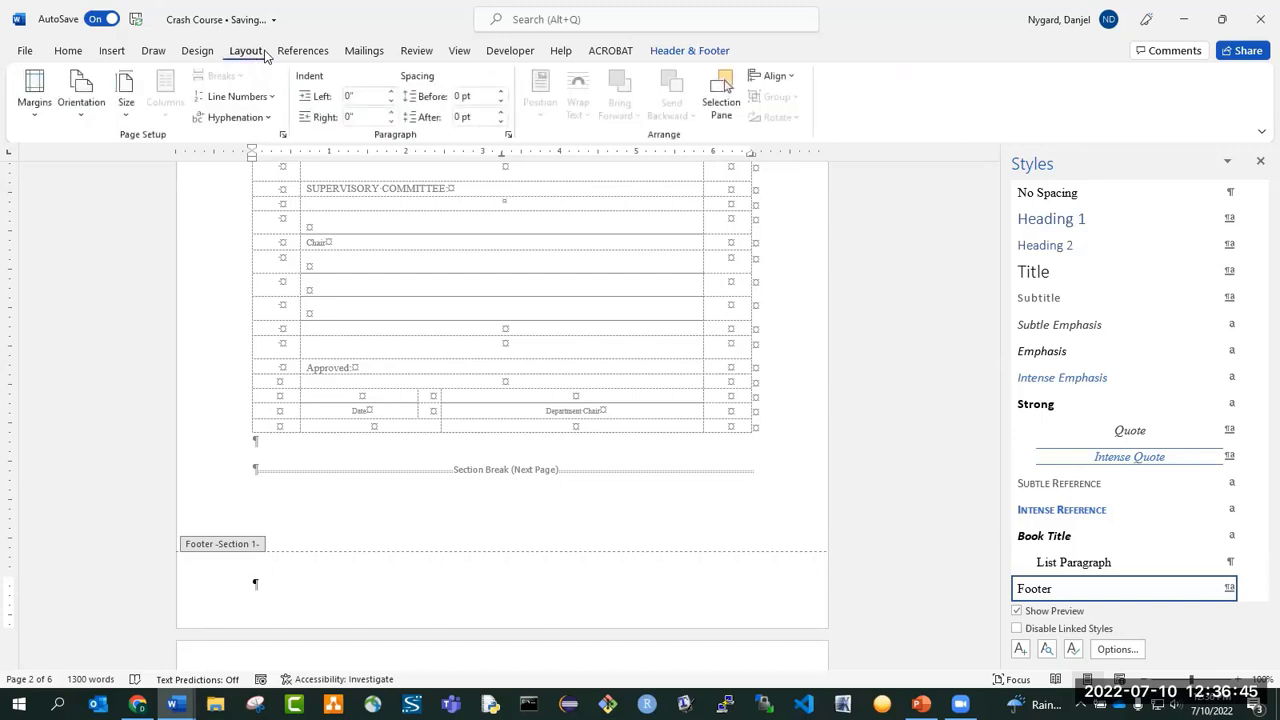
pyautogui.click(700, 52)
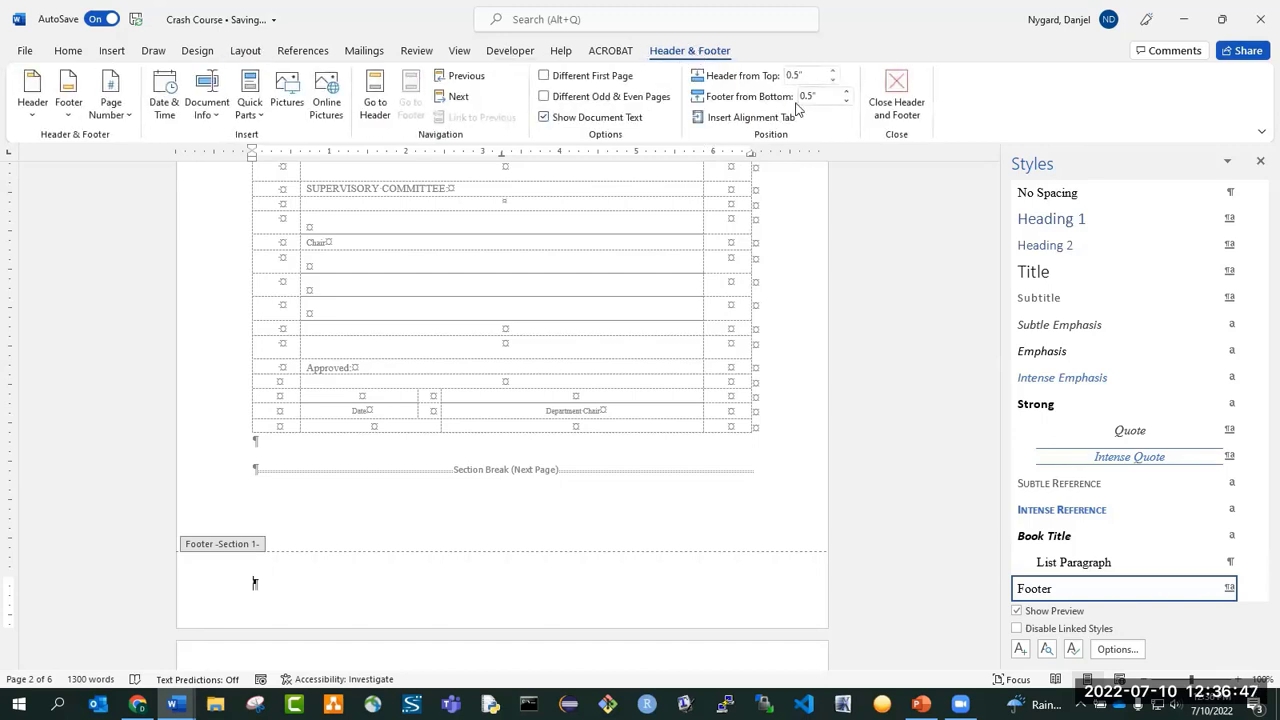
pyautogui.click(812, 97)
# Set the section 2 footer's distance from the bottom to 0.75".
pyautogui.scroll(-15, 608, 191)
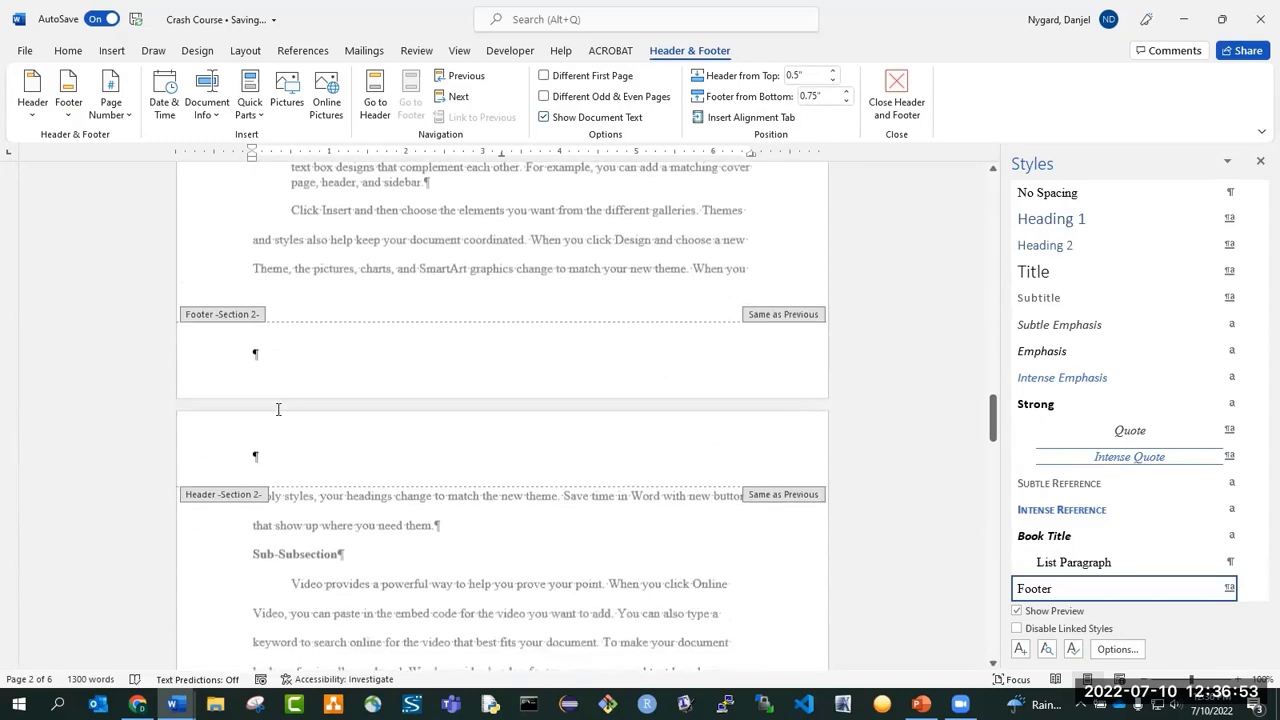
pyautogui.click(298, 337)
pyautogui.click(812, 96)
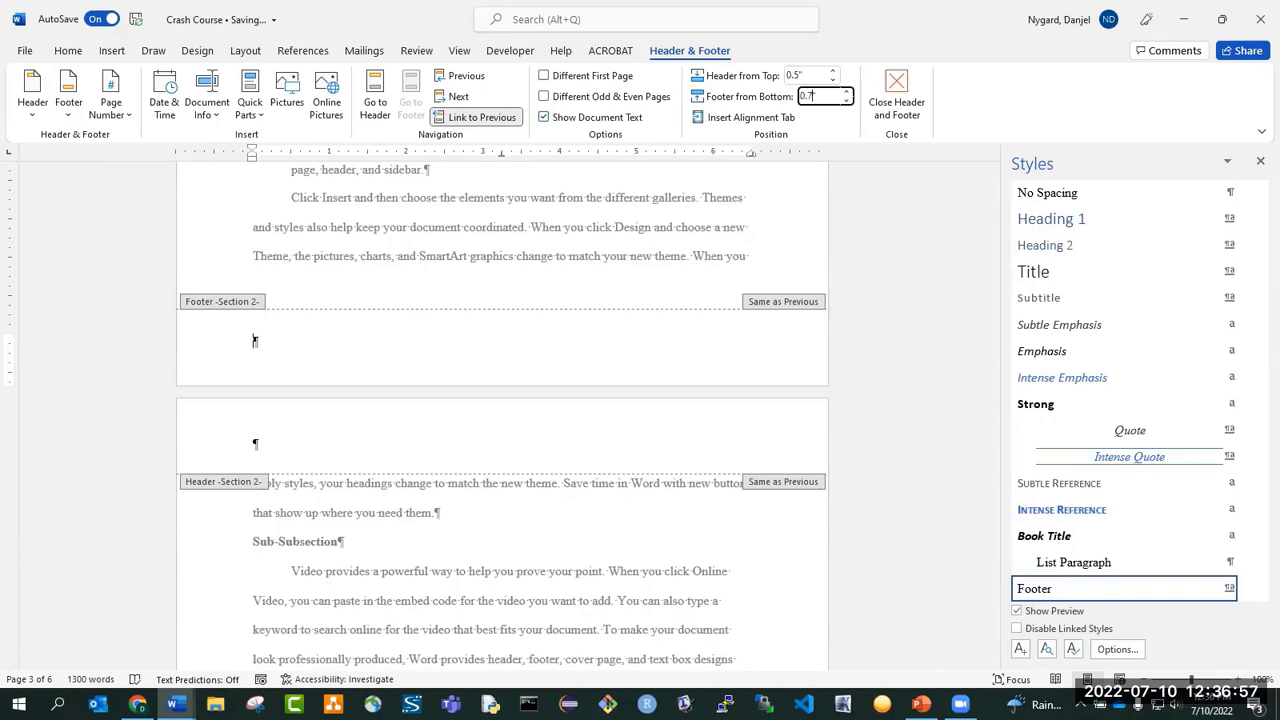
pyautogui.write('0.75')
pyautogui.press('Return')
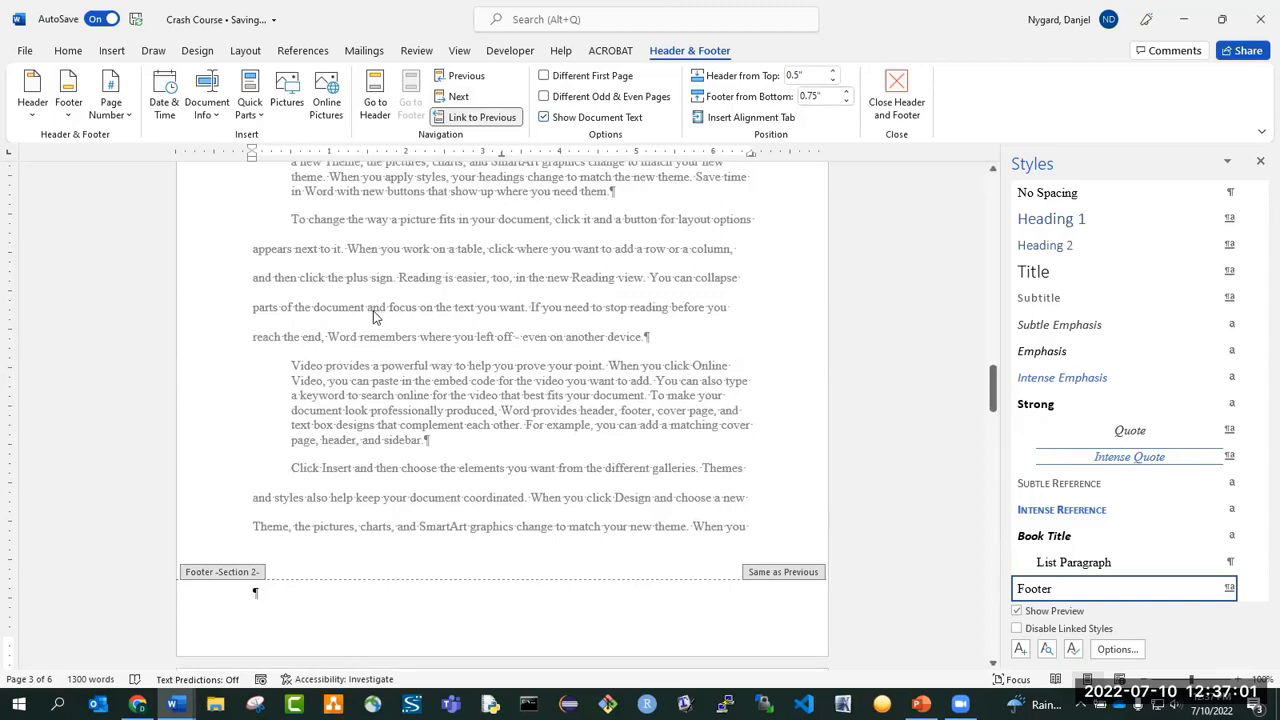
# Unlink the section 2 header and footer from the previous section.
pyautogui.scroll(5, 330, 340)
pyautogui.click(294, 277)
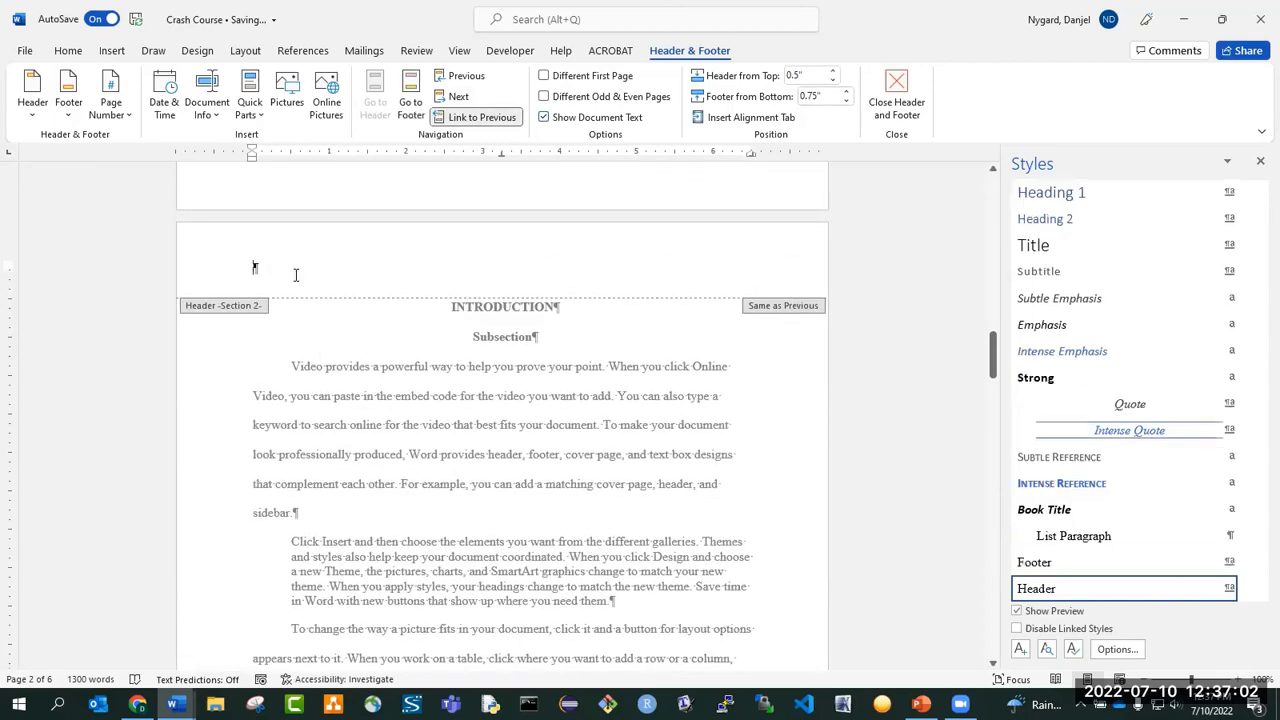
pyautogui.click(481, 118)
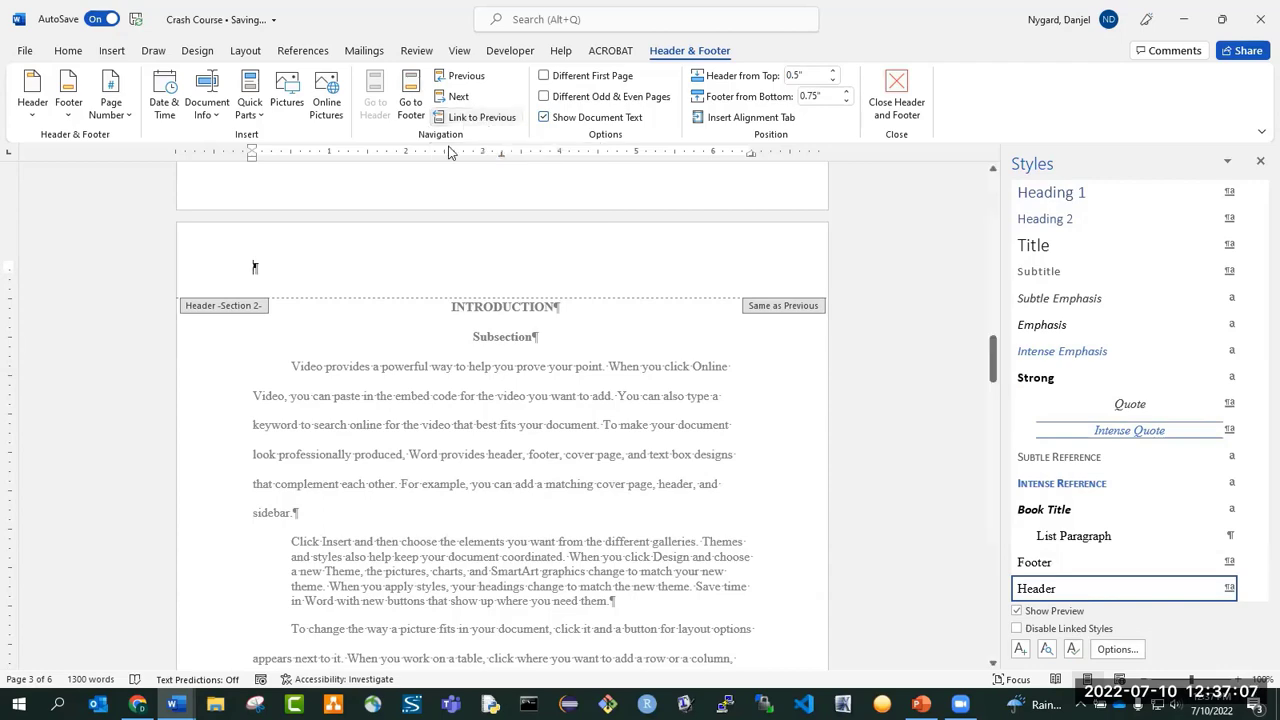
pyautogui.scroll(-10, 306, 277)
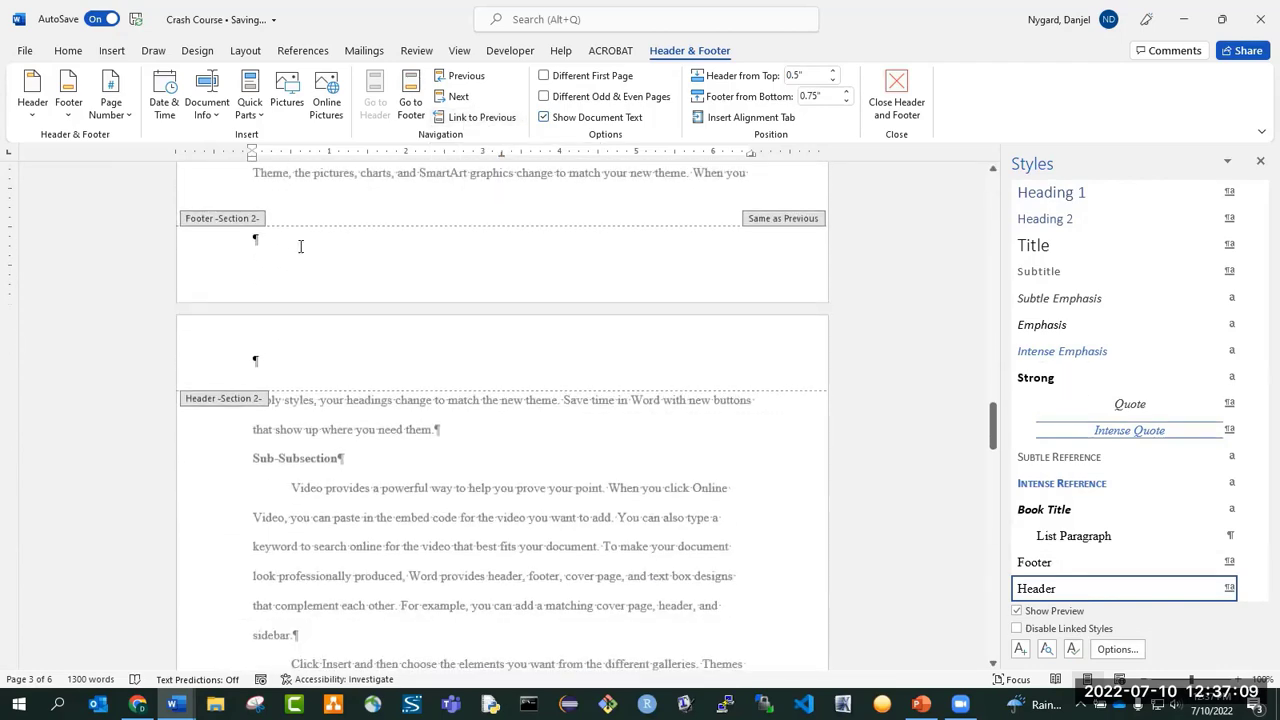
pyautogui.click(300, 246)
# Examine the headers and footers of sections 1 and 2 on both sides of the section break.
pyautogui.scroll(4, 309, 264)
pyautogui.scroll(10, 309, 266)
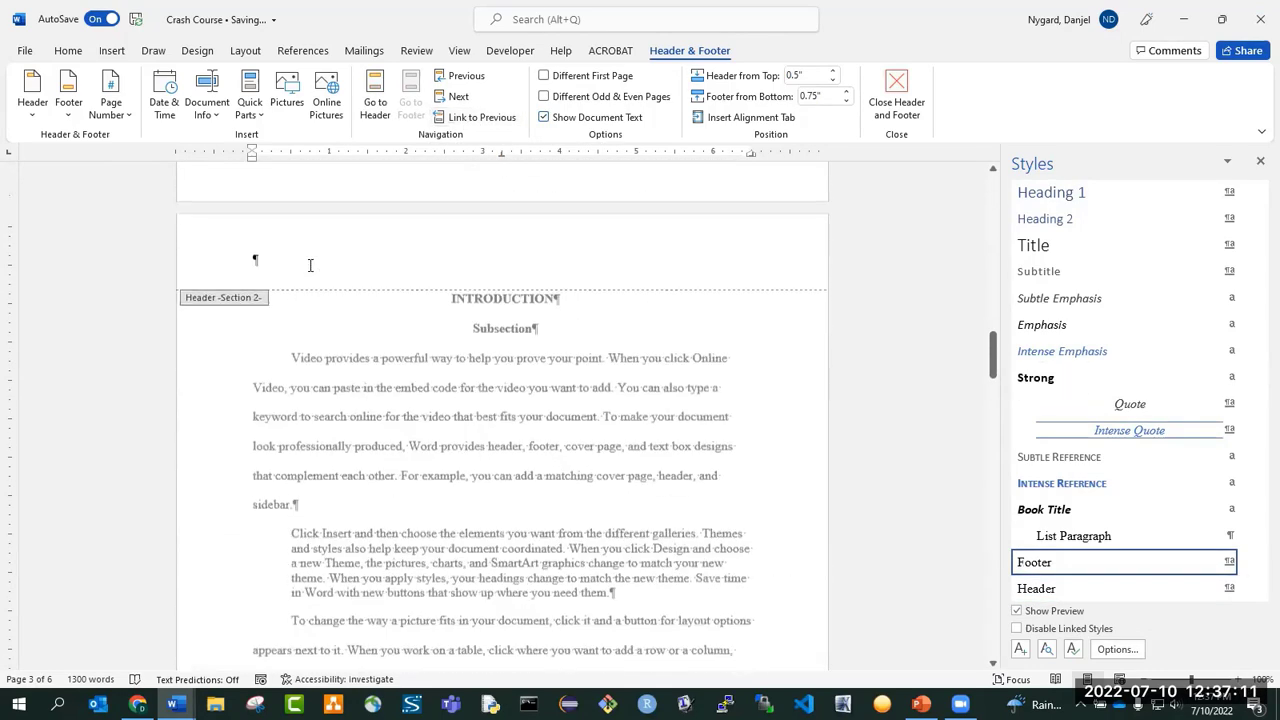
pyautogui.scroll(10, 309, 264)
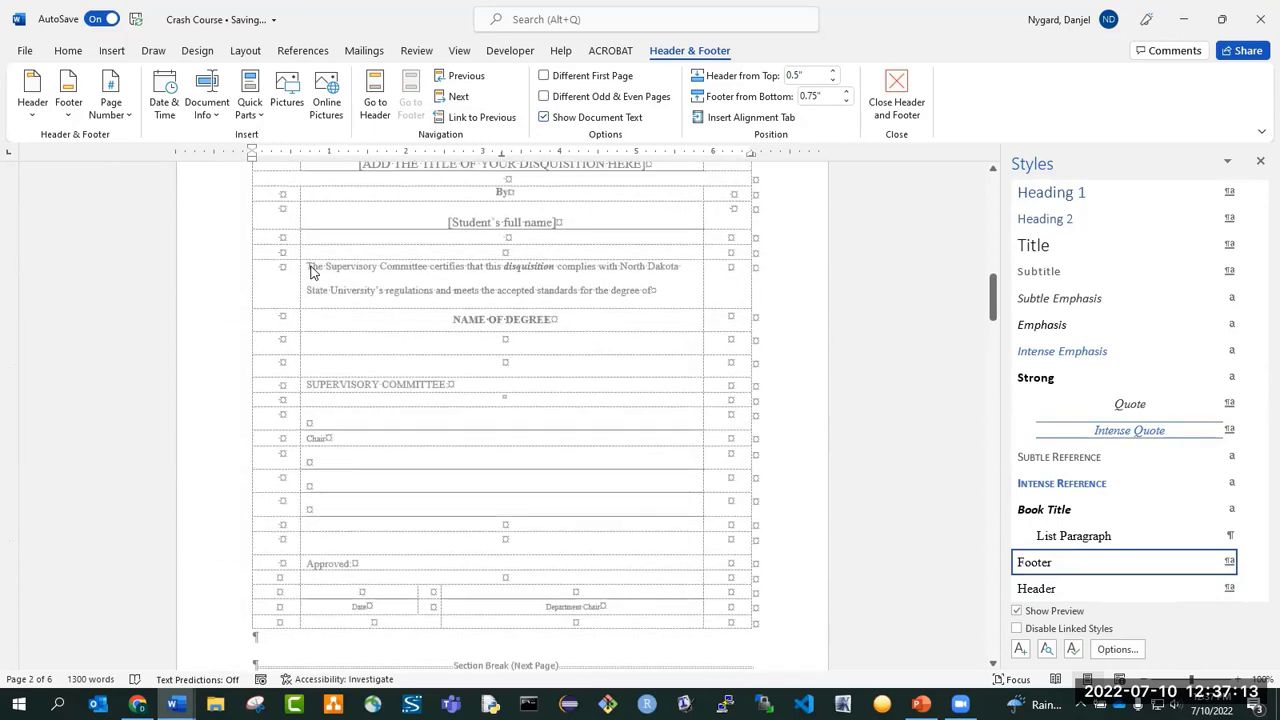
pyautogui.scroll(-5, 400, 285)
pyautogui.scroll(-5, 387, 290)
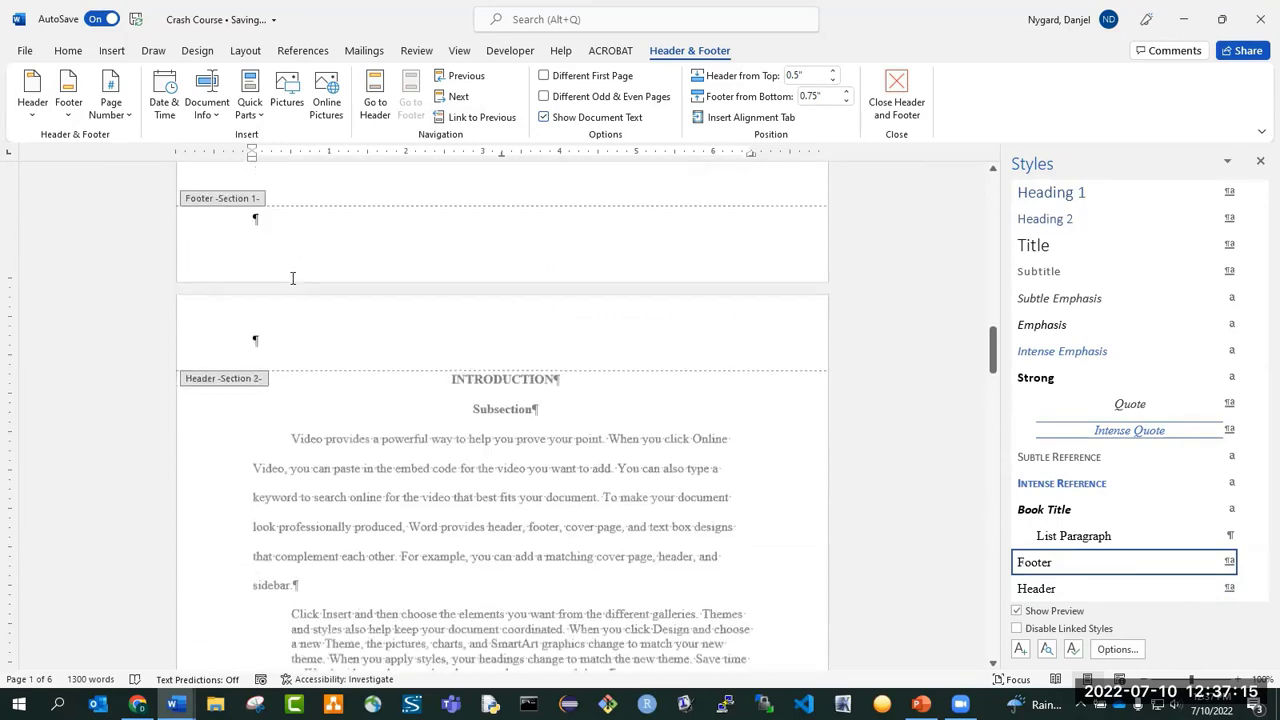
pyautogui.scroll(2, 391, 271)
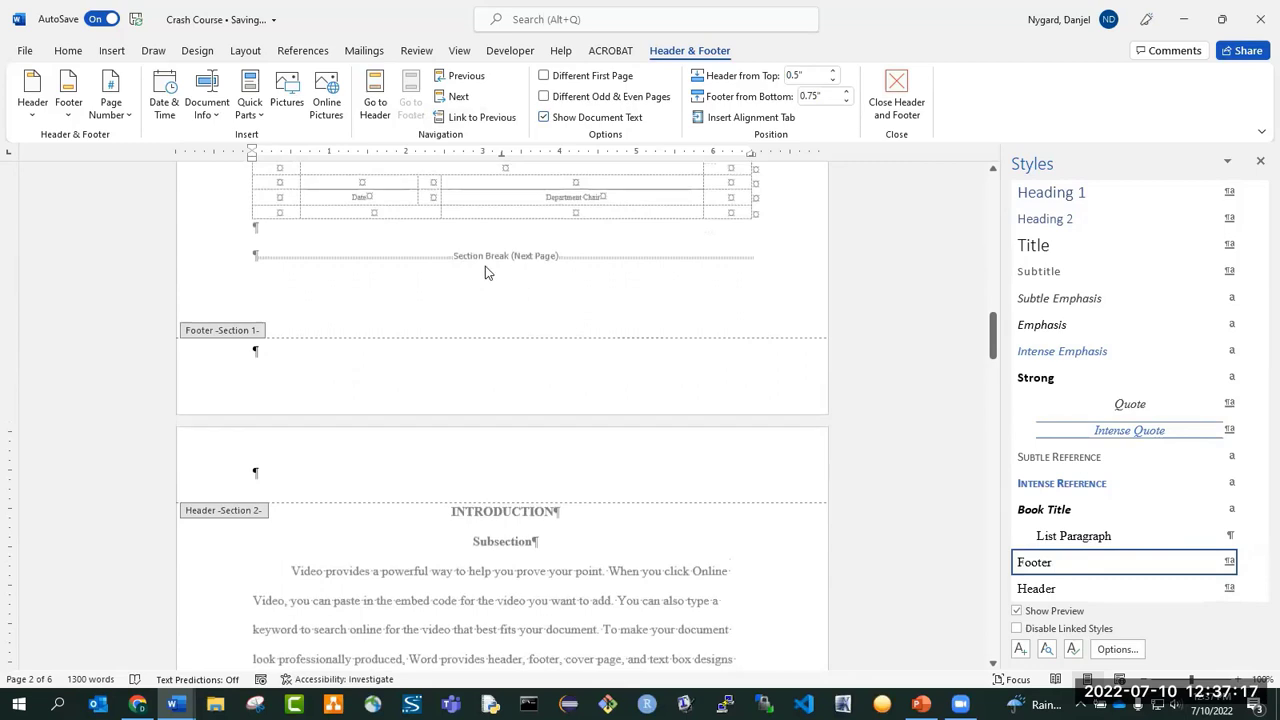
pyautogui.scroll(-3, 485, 266)
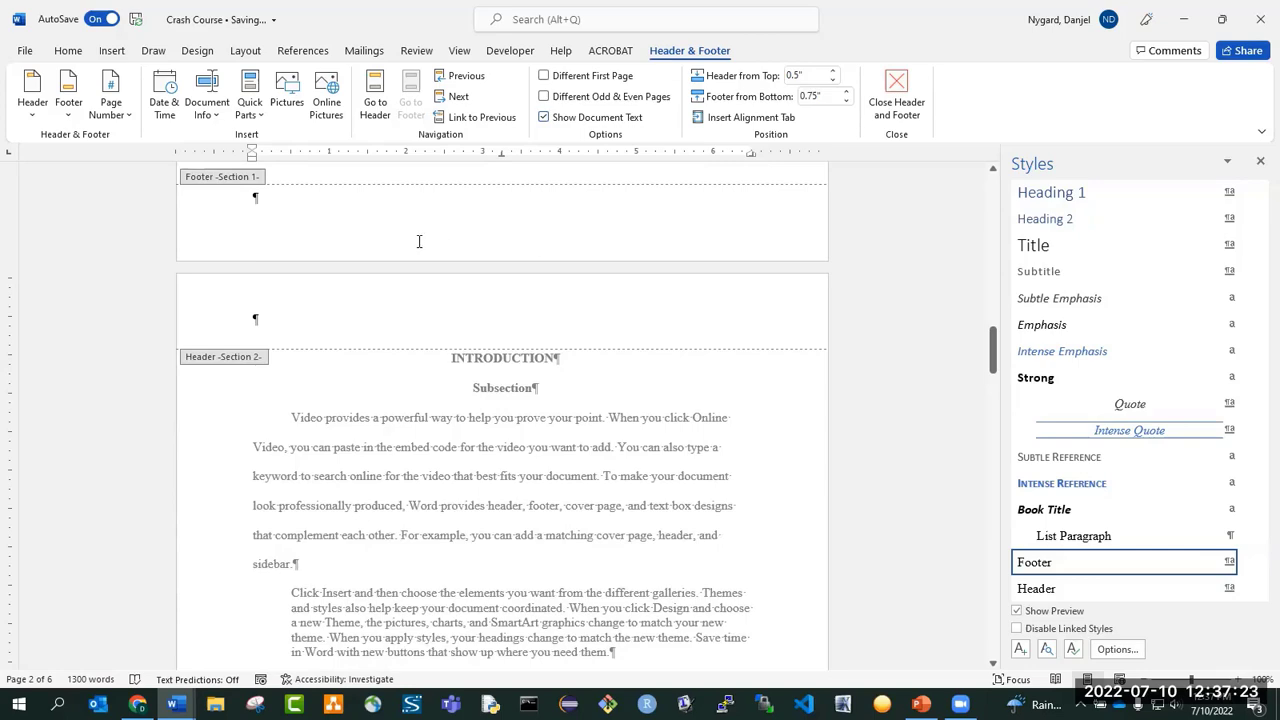
pyautogui.scroll(-15, 502, 235)
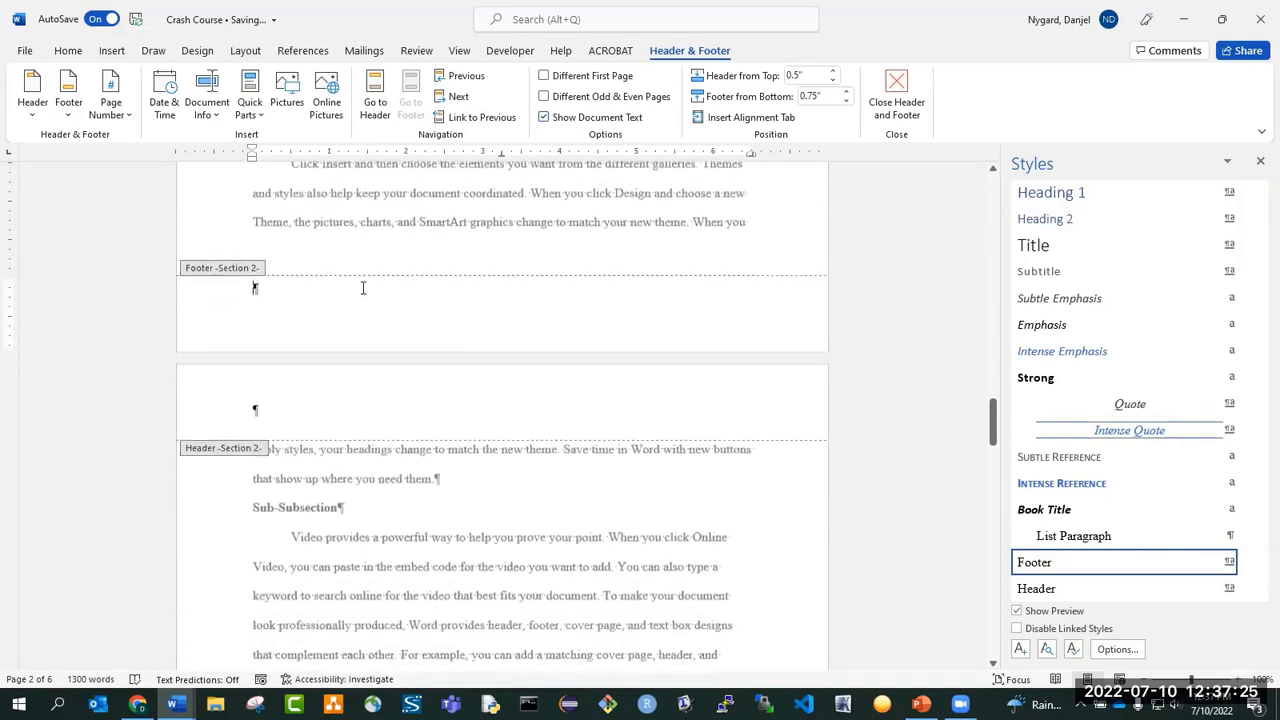
# Insert a Plain Number page number at the current position in the section 2 footer and center it.
pyautogui.click(118, 110)
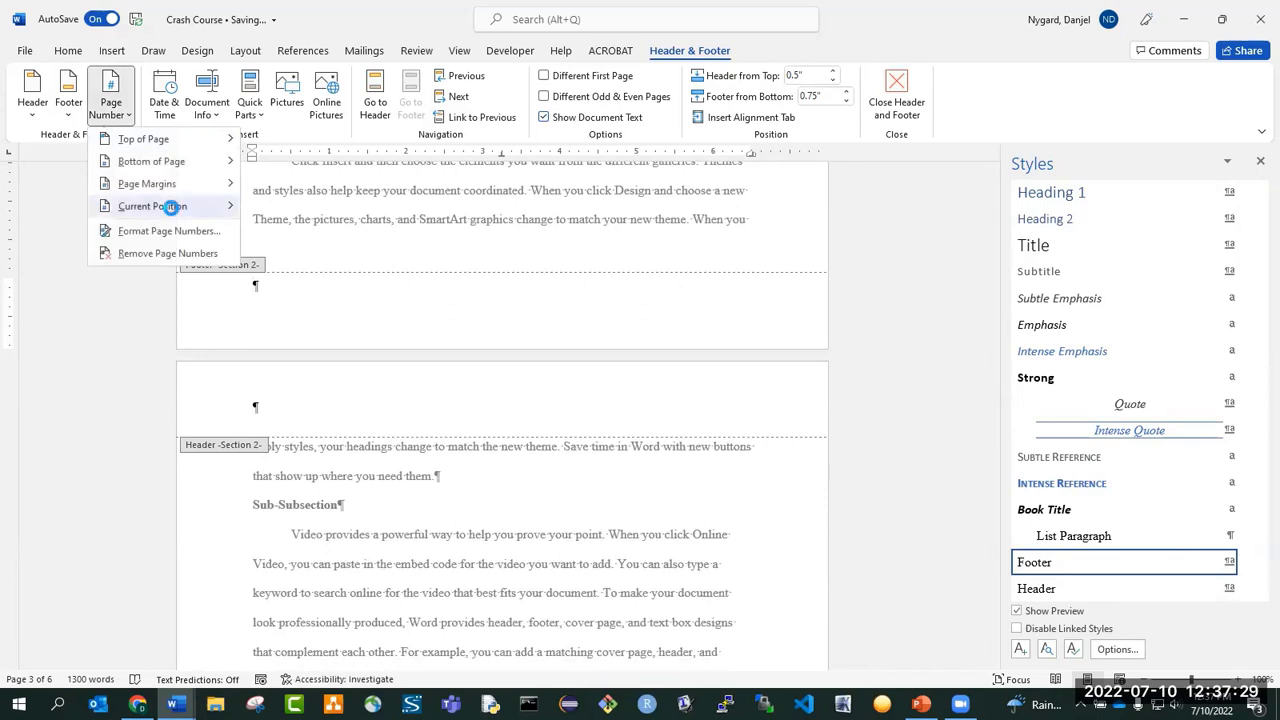
pyautogui.moveTo(176, 208)
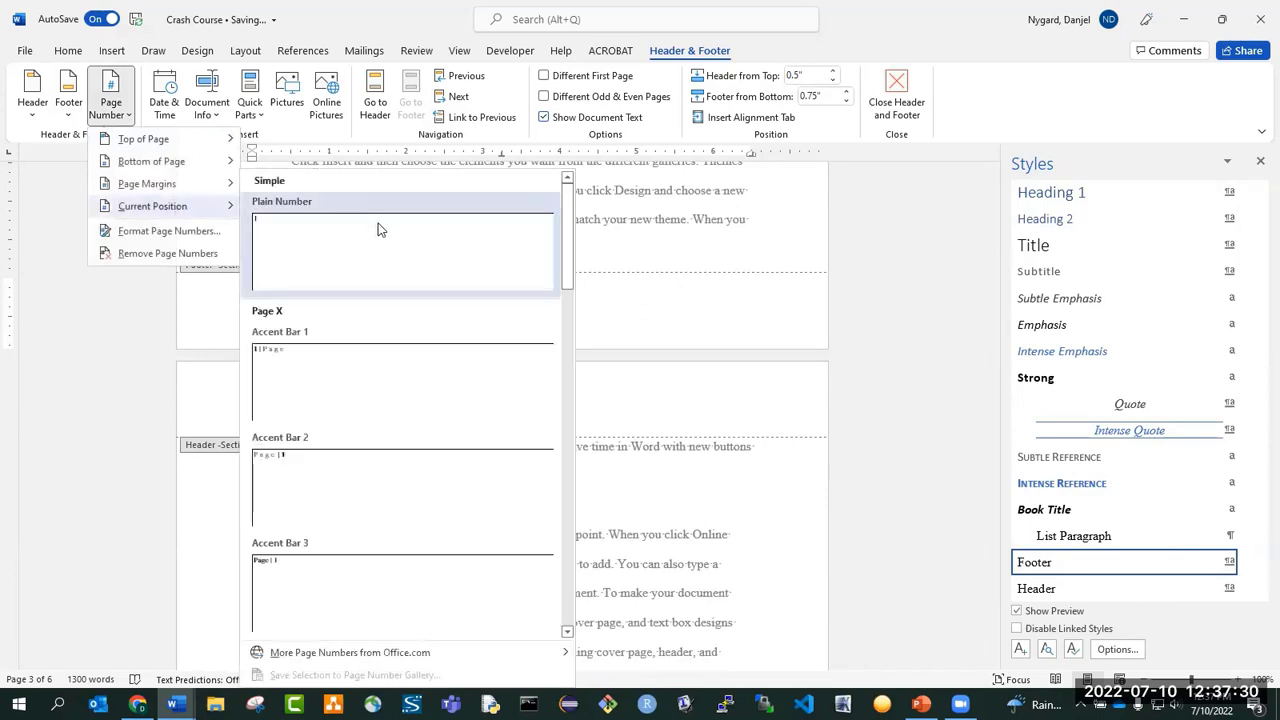
pyautogui.click(325, 245)
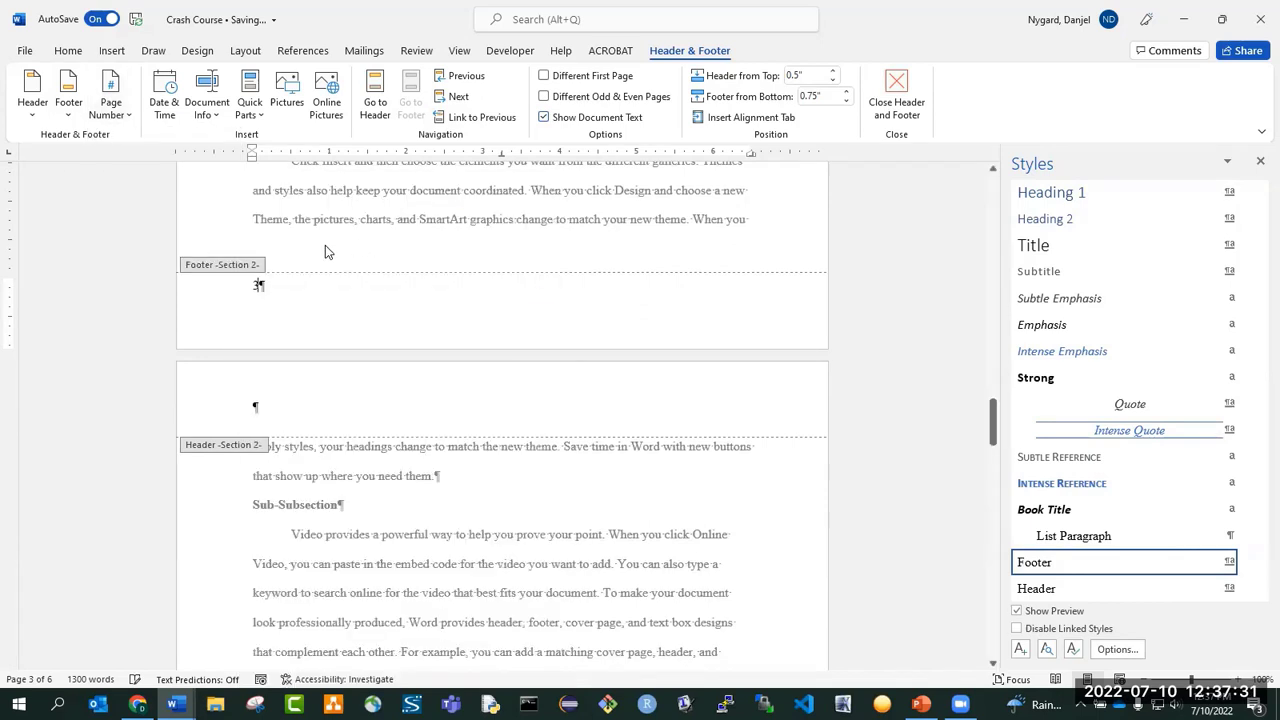
pyautogui.click(72, 52)
pyautogui.click(407, 107)
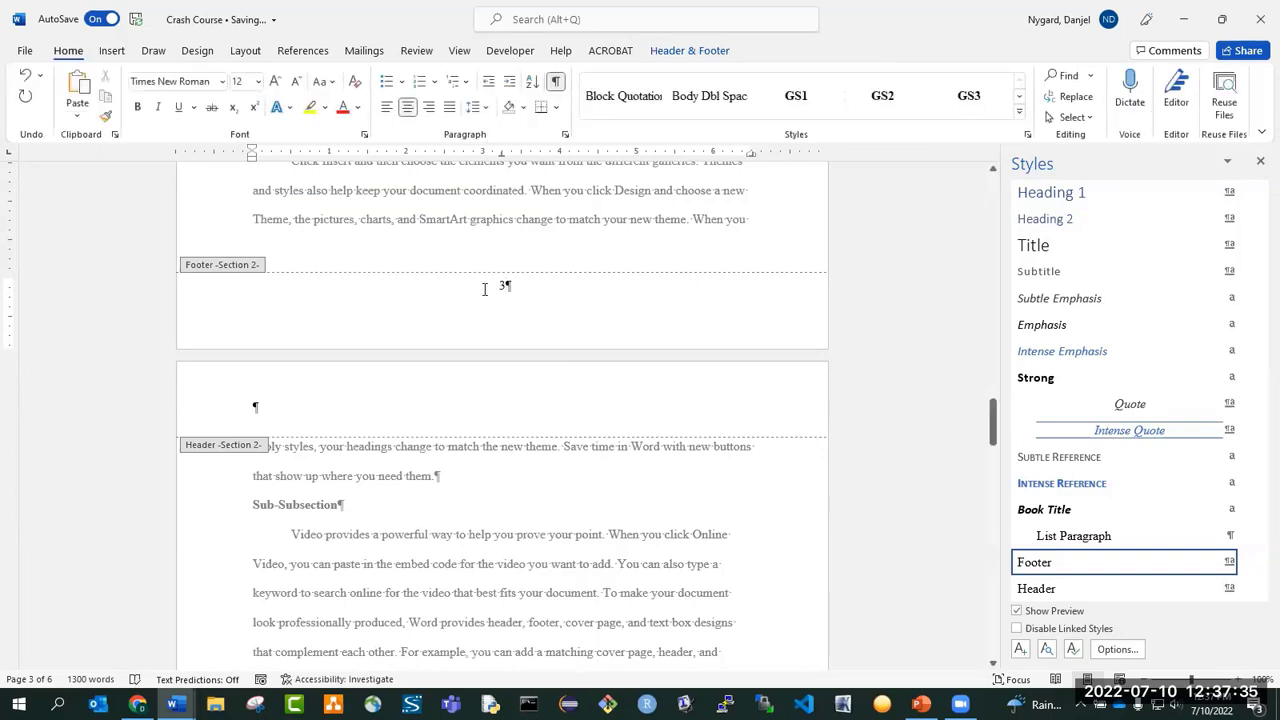
# Examine the Page Number Format options for the page number in the section 2 footer.
pyautogui.scroll(2, 449, 292)
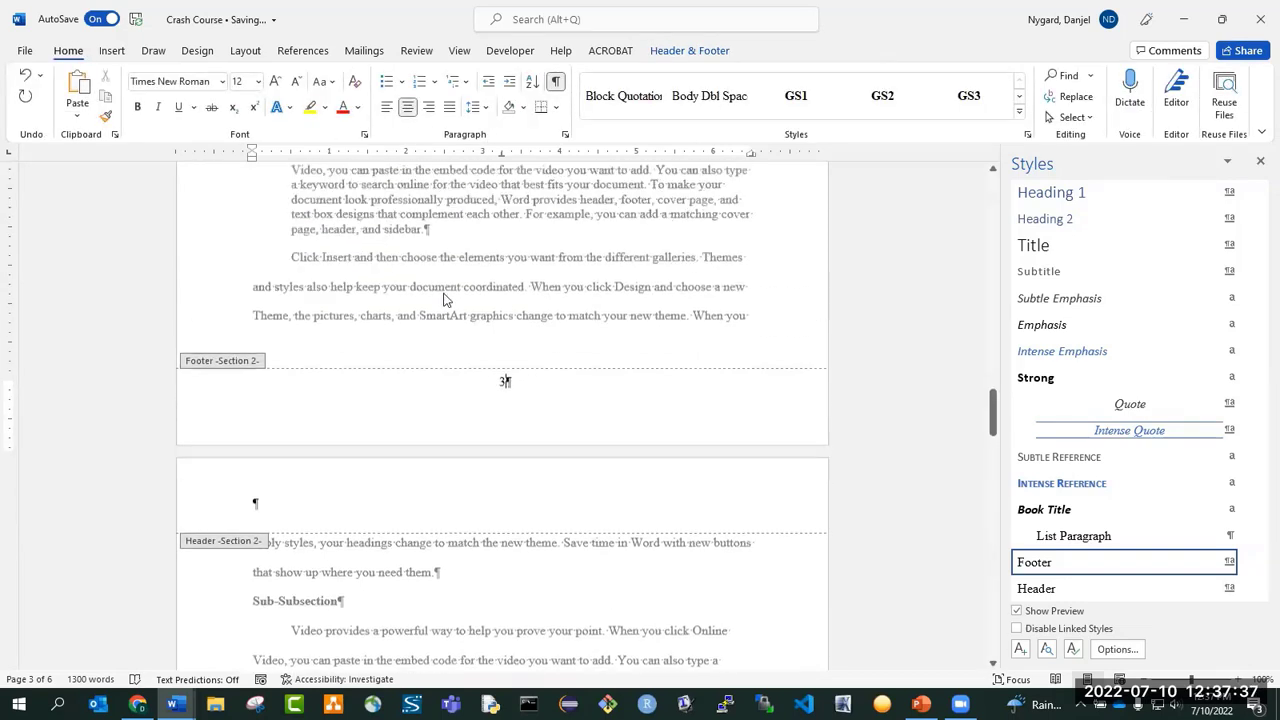
pyautogui.doubleClick(505, 389)
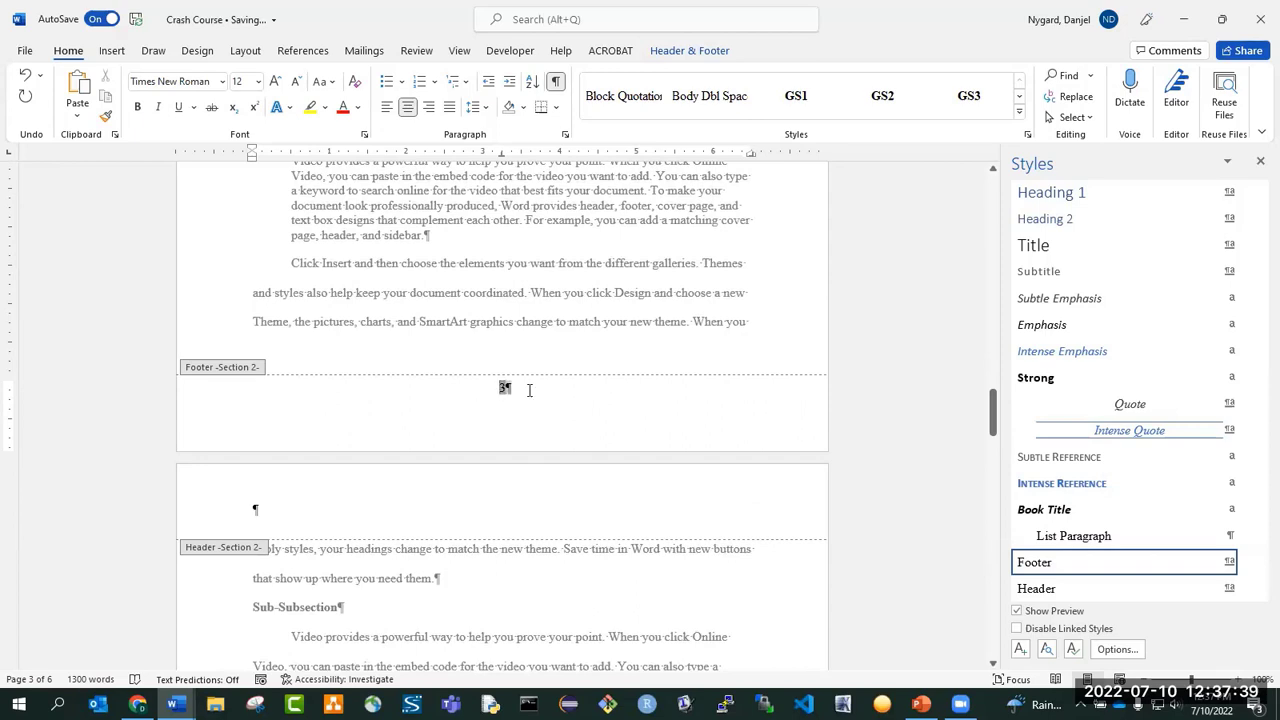
pyautogui.rightClick(503, 389)
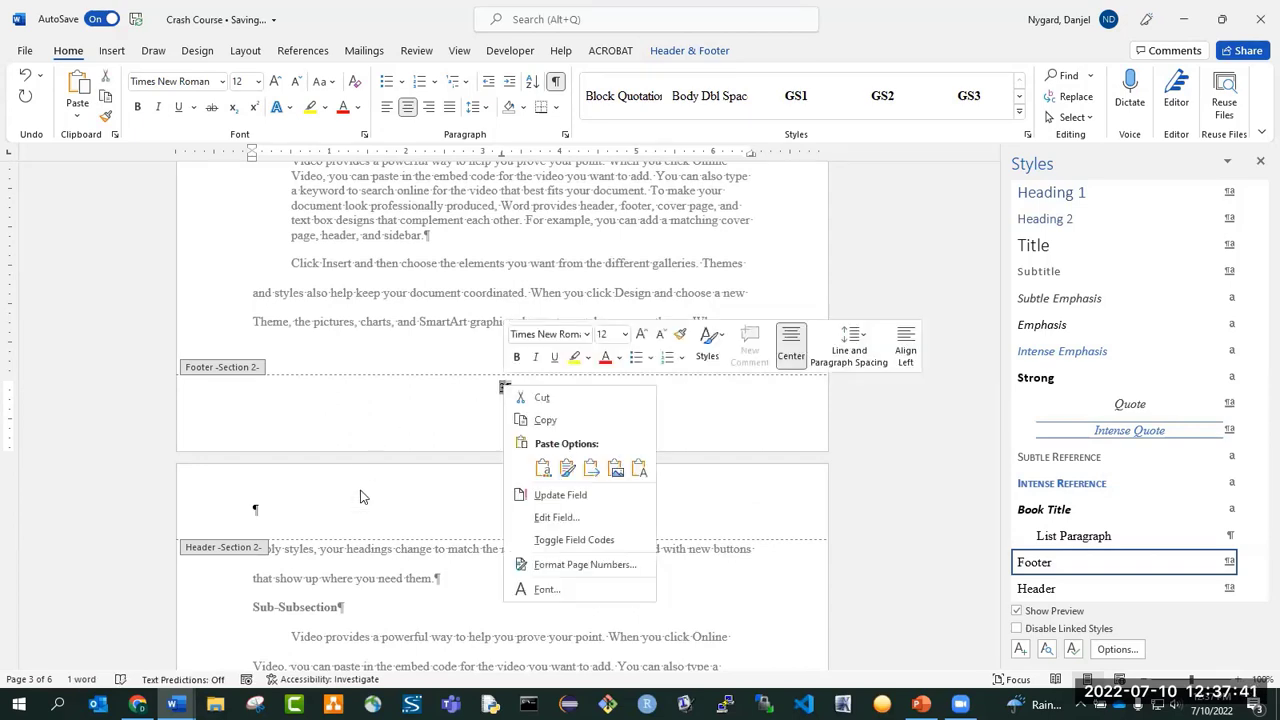
pyautogui.click(567, 566)
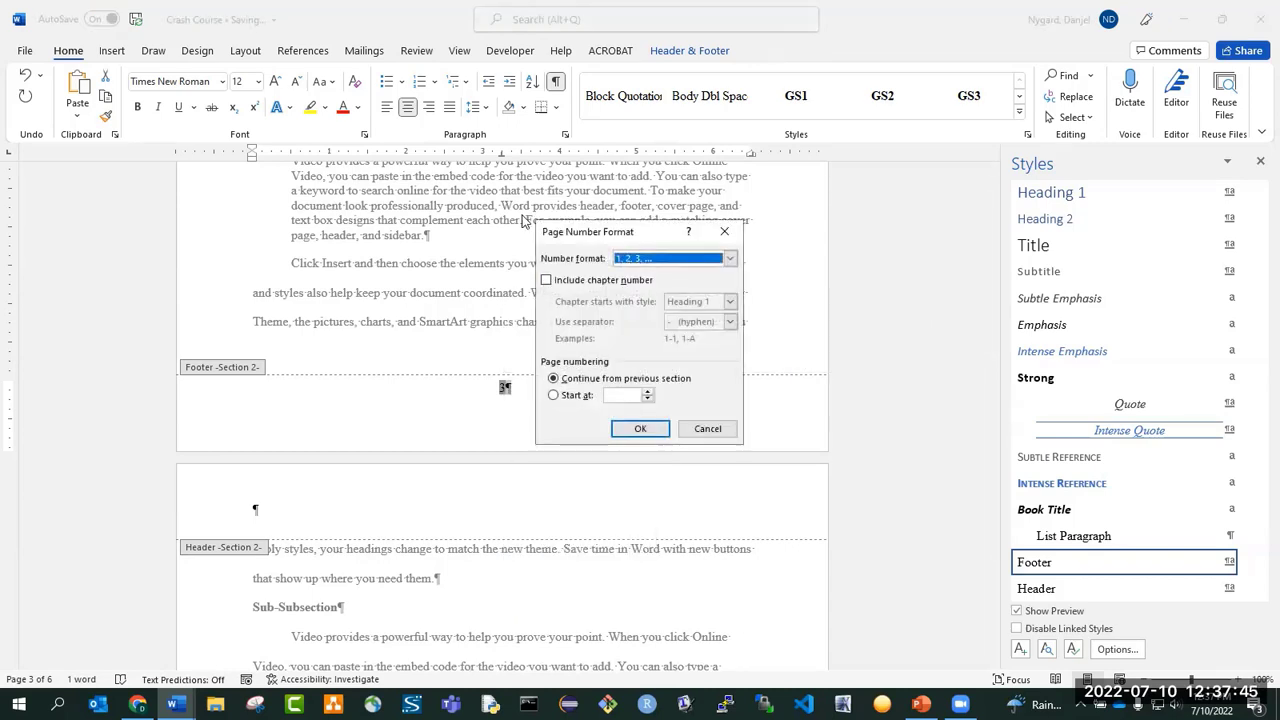
pyautogui.click(710, 430)
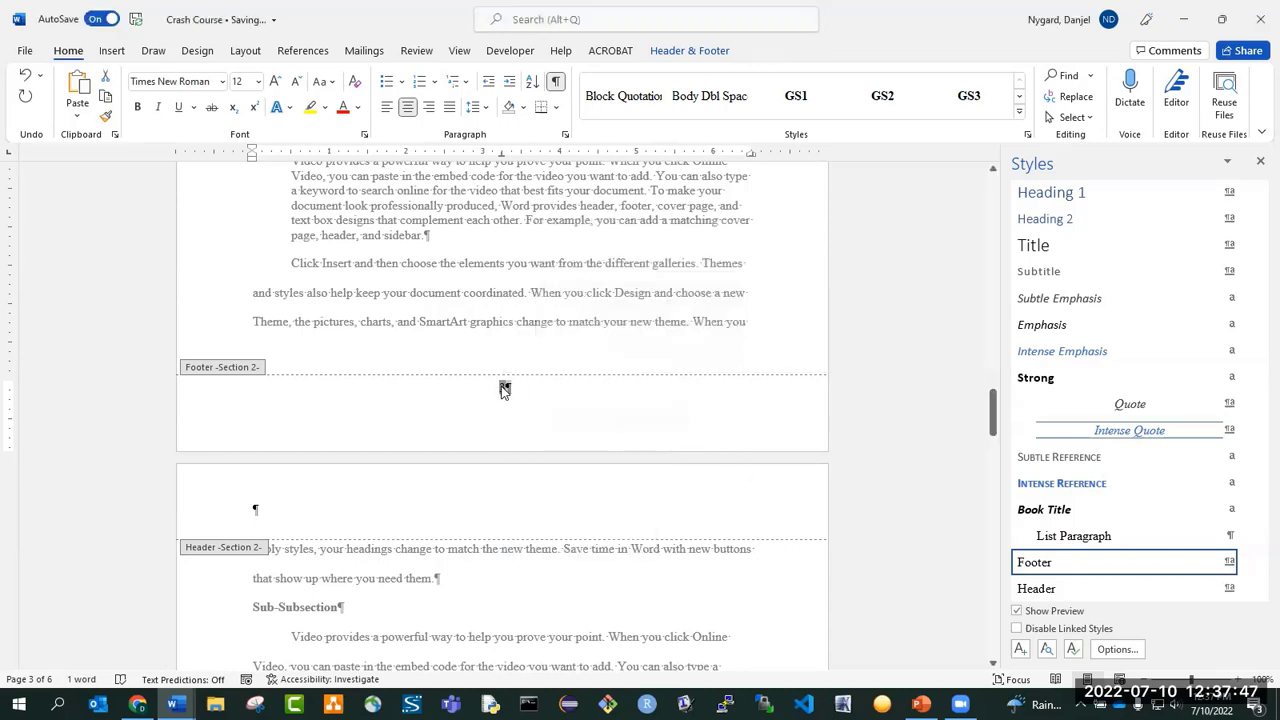
# Set the page numbering of section 2 to start at 1 and close header and footer editing.
pyautogui.rightClick(504, 390)
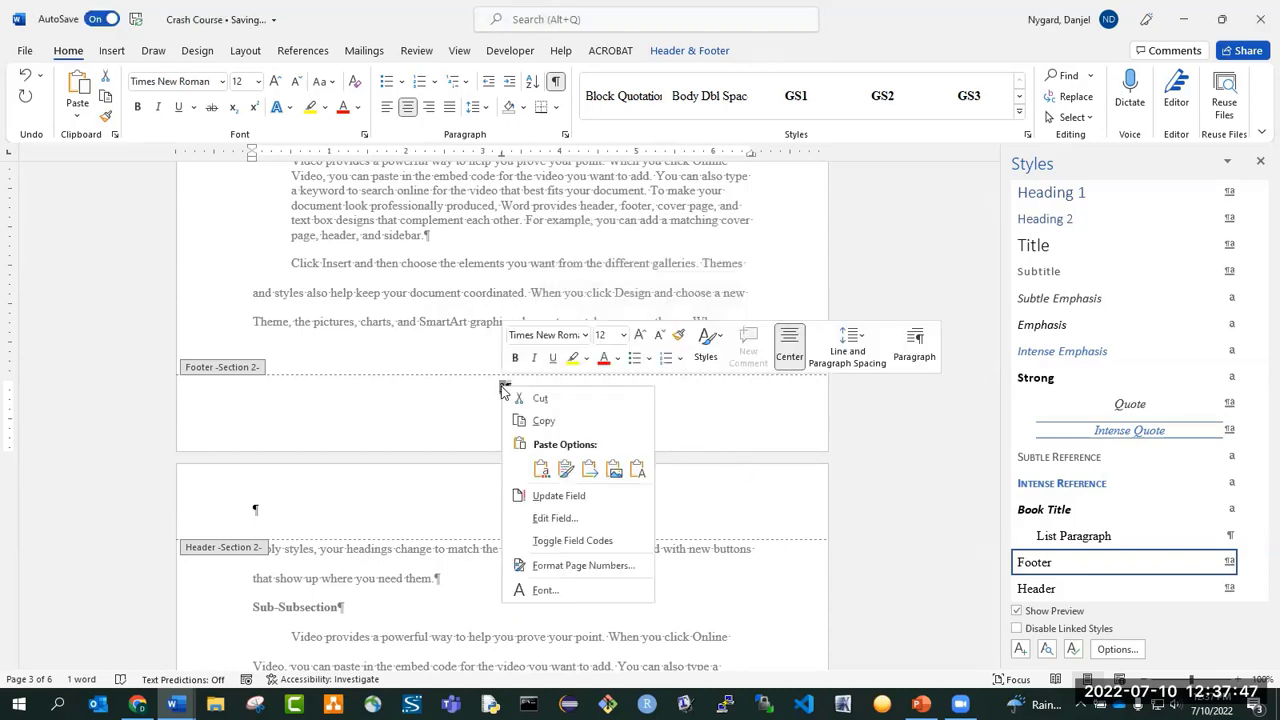
pyautogui.click(570, 566)
pyautogui.click(553, 395)
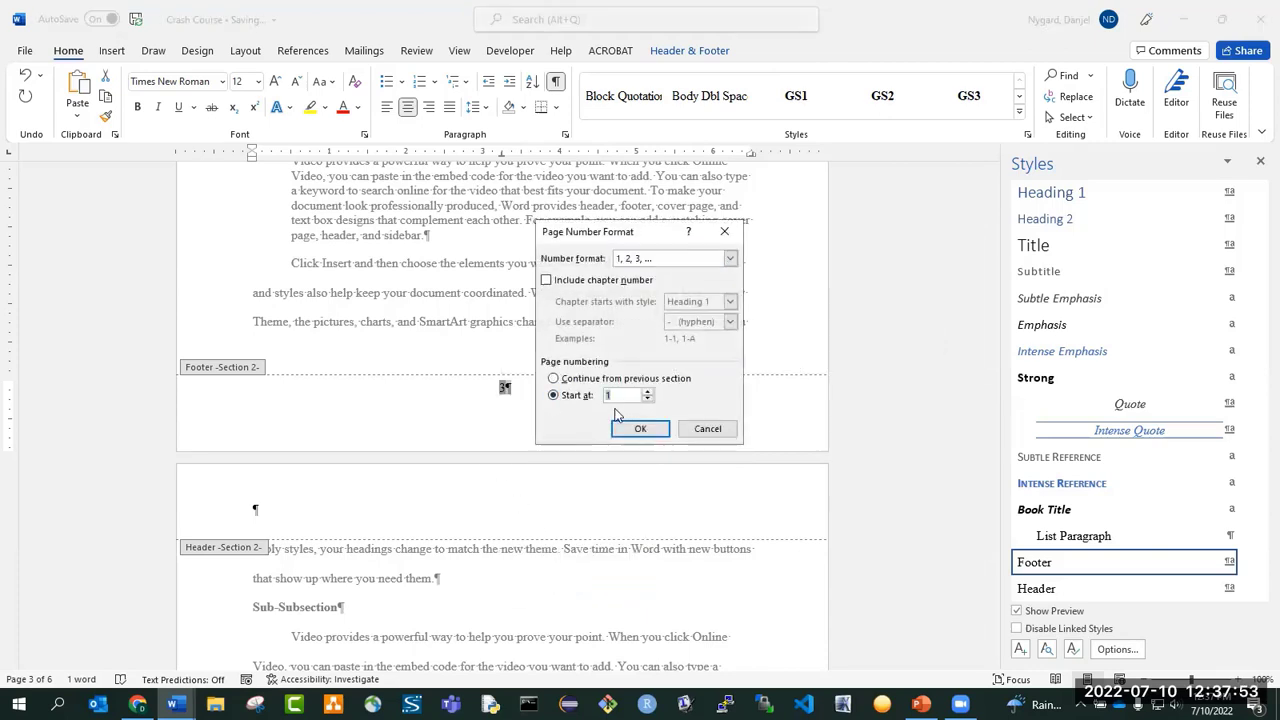
pyautogui.click(640, 428)
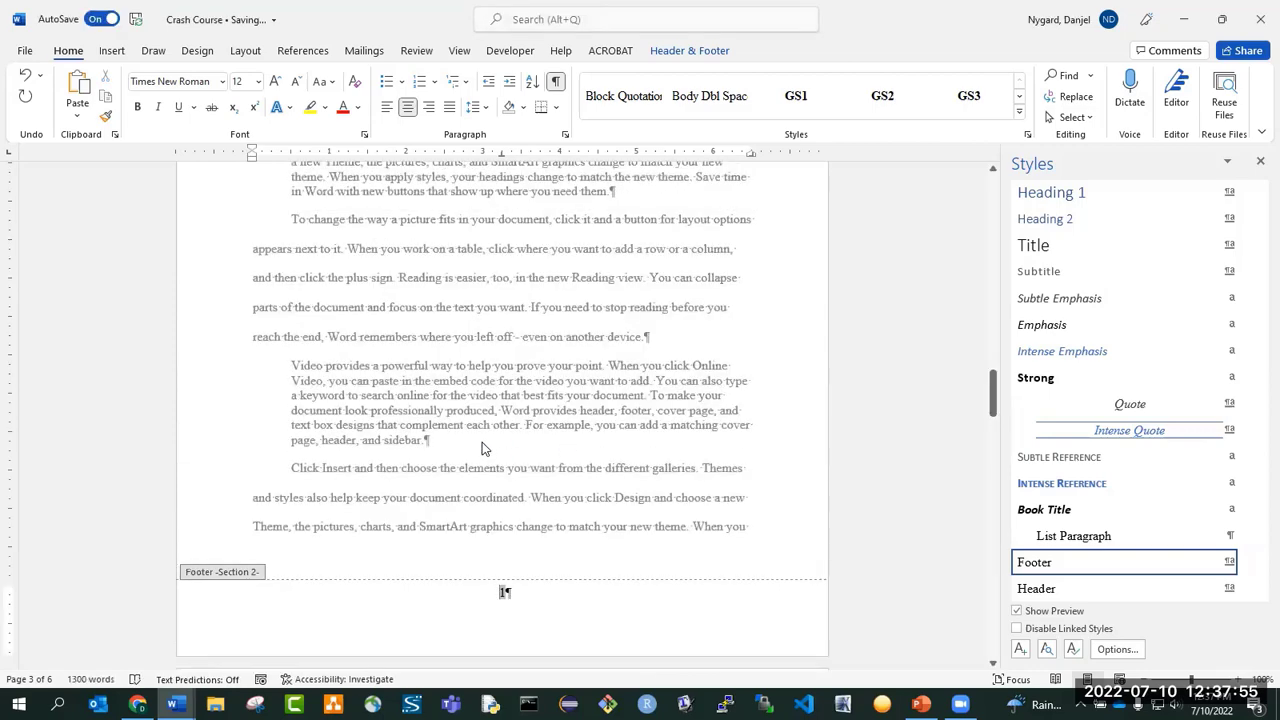
pyautogui.scroll(10, 297, 449)
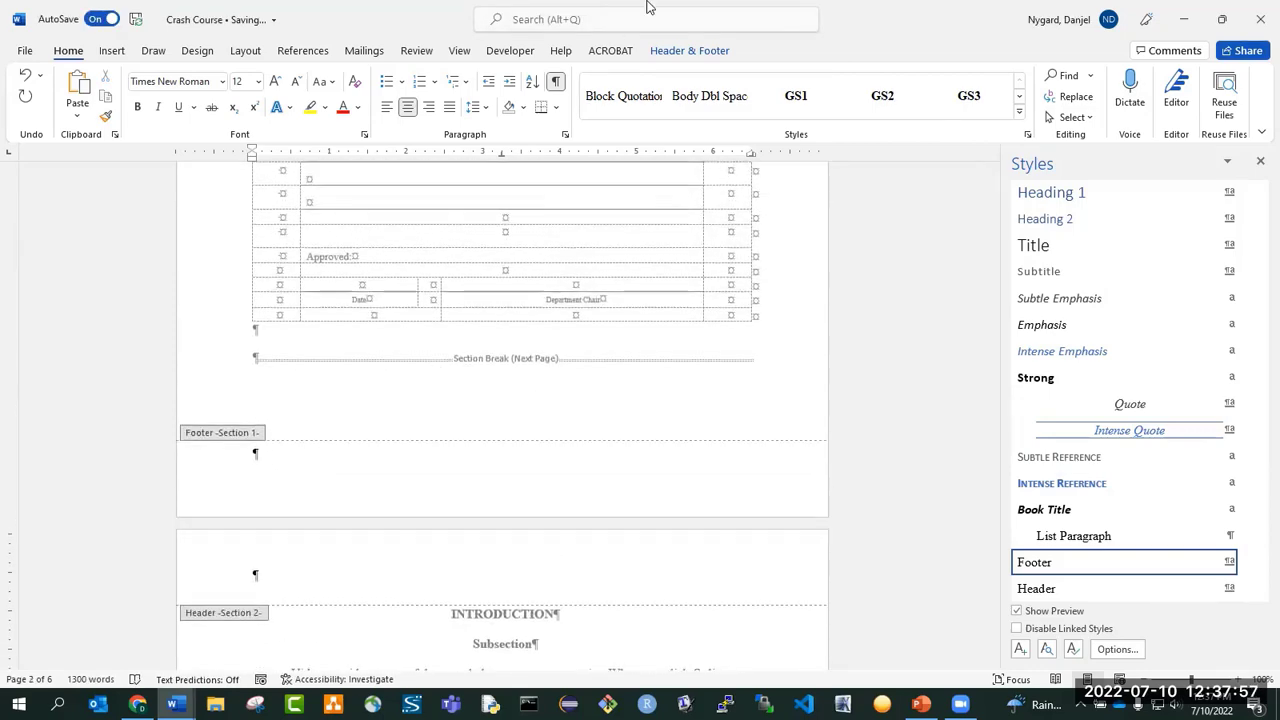
pyautogui.click(700, 51)
pyautogui.click(893, 94)
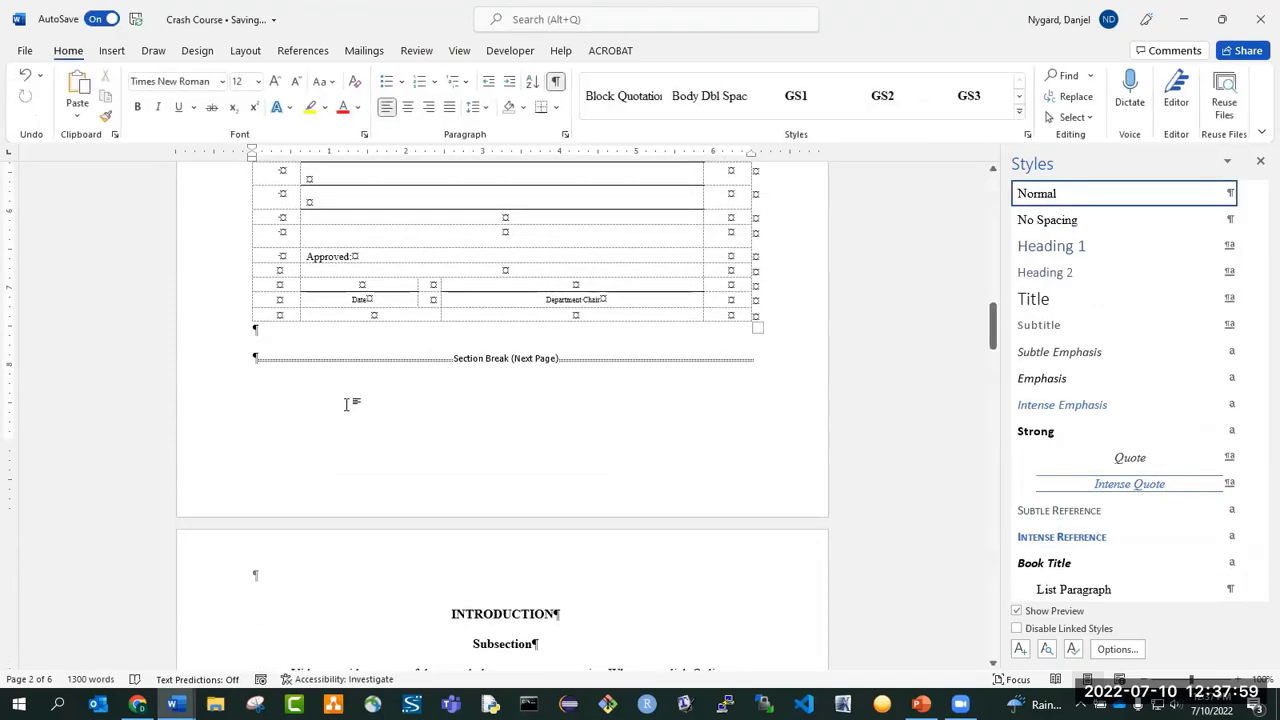
# Add several empty paragraphs between the approval page table and the existing section break.
pyautogui.press('Return')
pyautogui.press('Return')
pyautogui.press('Return')
pyautogui.press('Return')
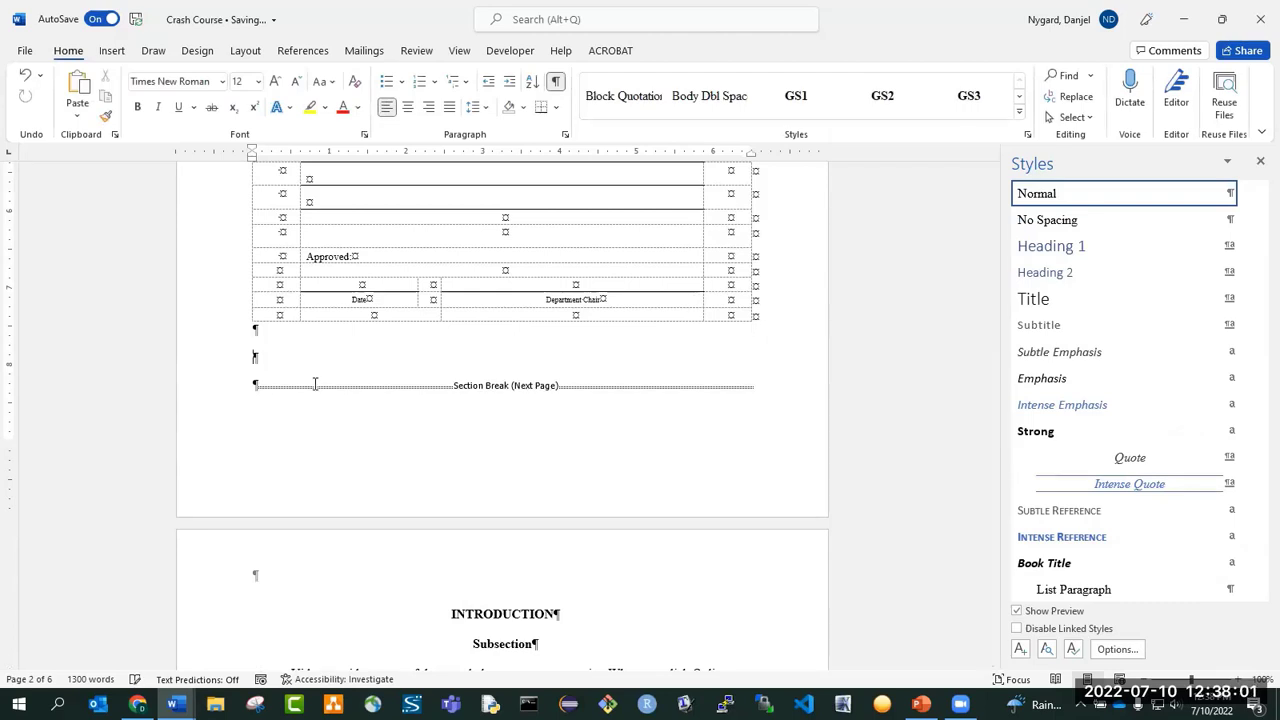
pyautogui.press('Return')
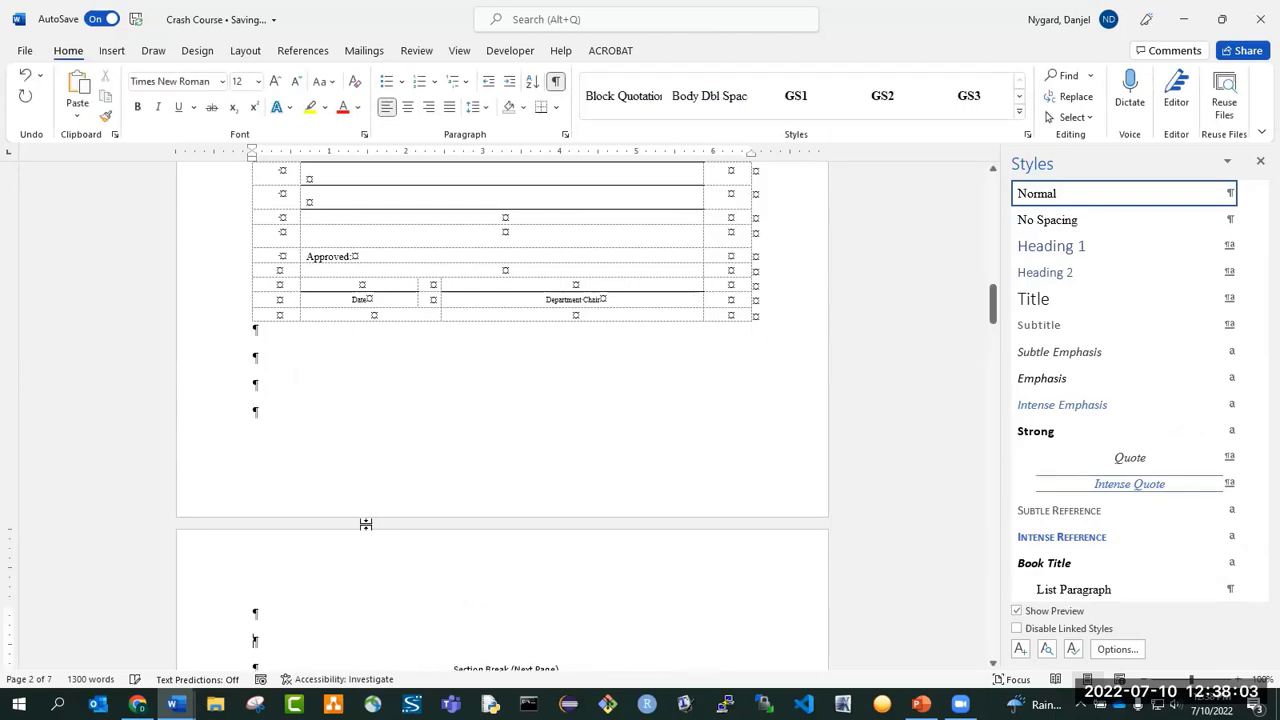
pyautogui.scroll(-2, 313, 492)
pyautogui.scroll(3, 286, 371)
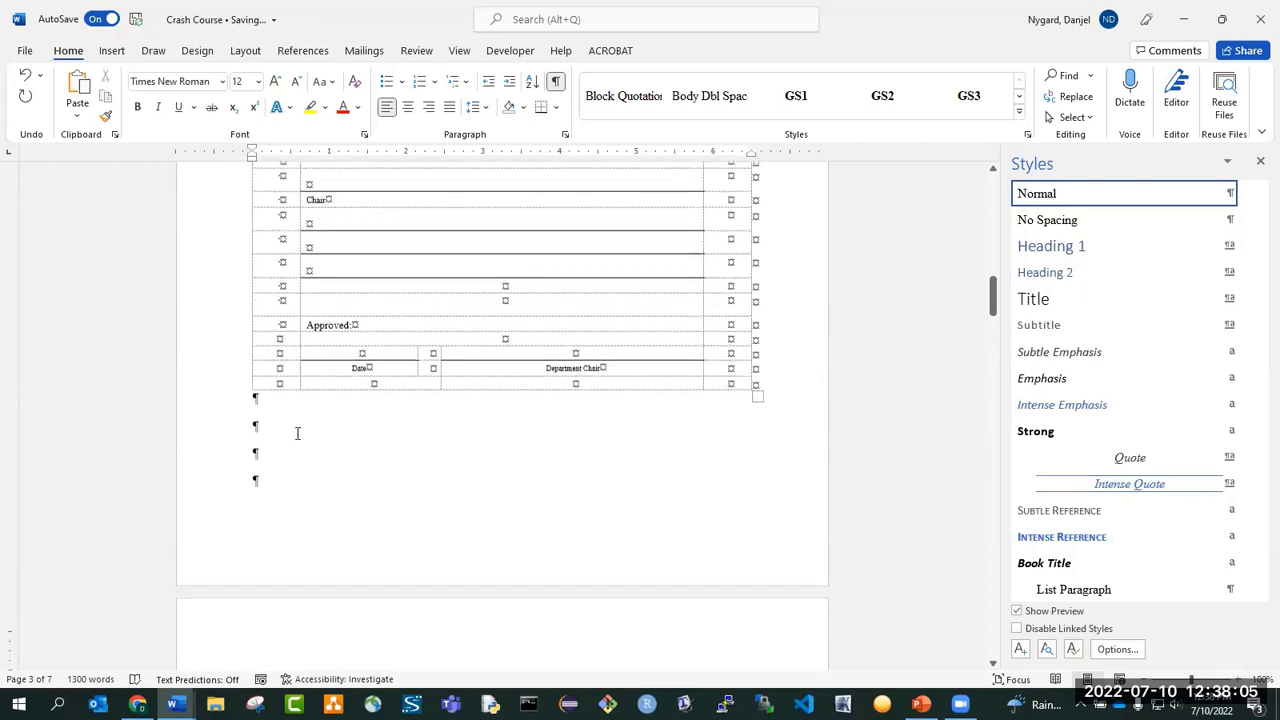
# Insert a Next Page section break in the empty paragraphs below the approval table.
pyautogui.click(245, 52)
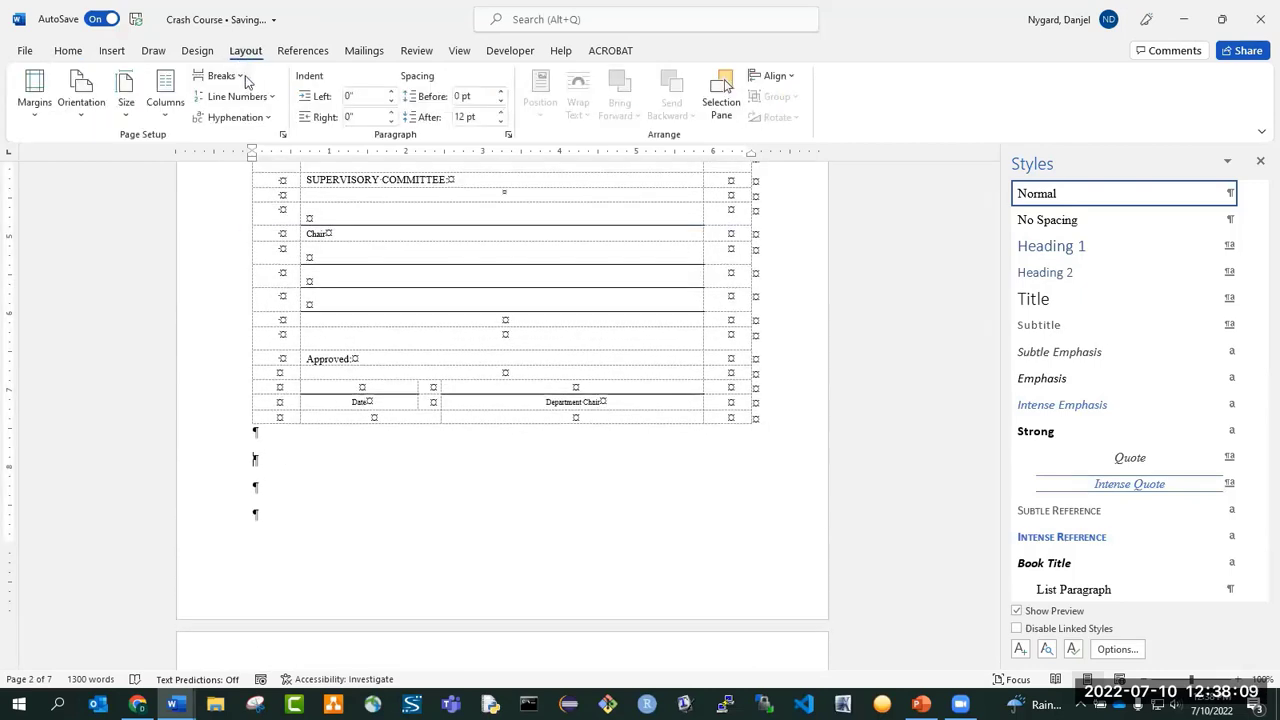
pyautogui.click(226, 76)
pyautogui.click(277, 302)
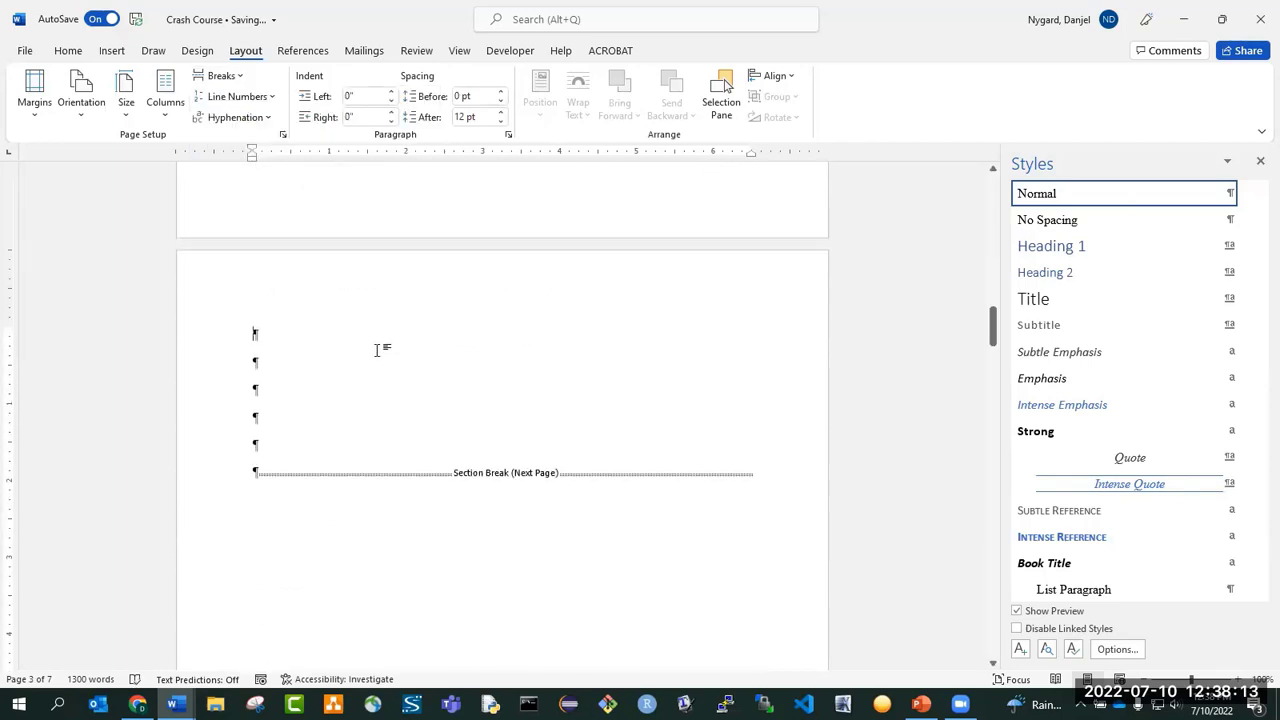
# Add the heading "ABSTRACT" in the GS1 style at the top of the new page, followed by the placeholder text "Abstract goes here".
pyautogui.scroll(2, 1150, 277)
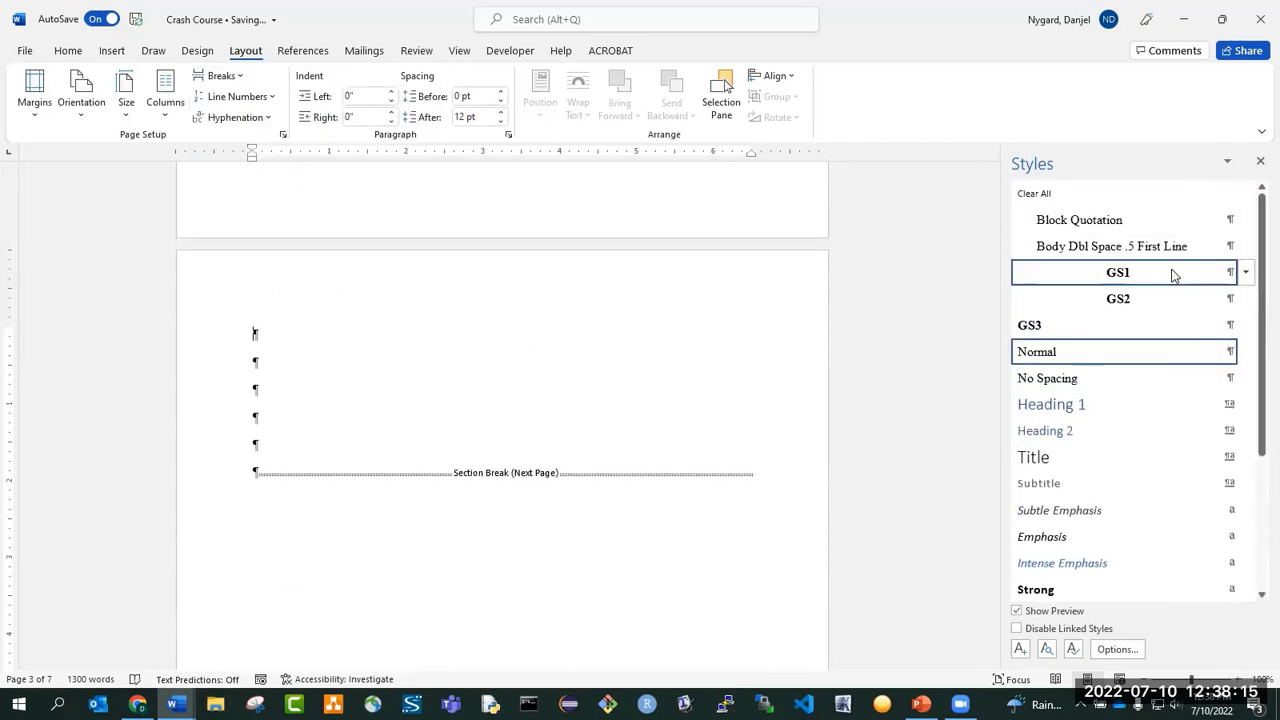
pyautogui.click(1148, 277)
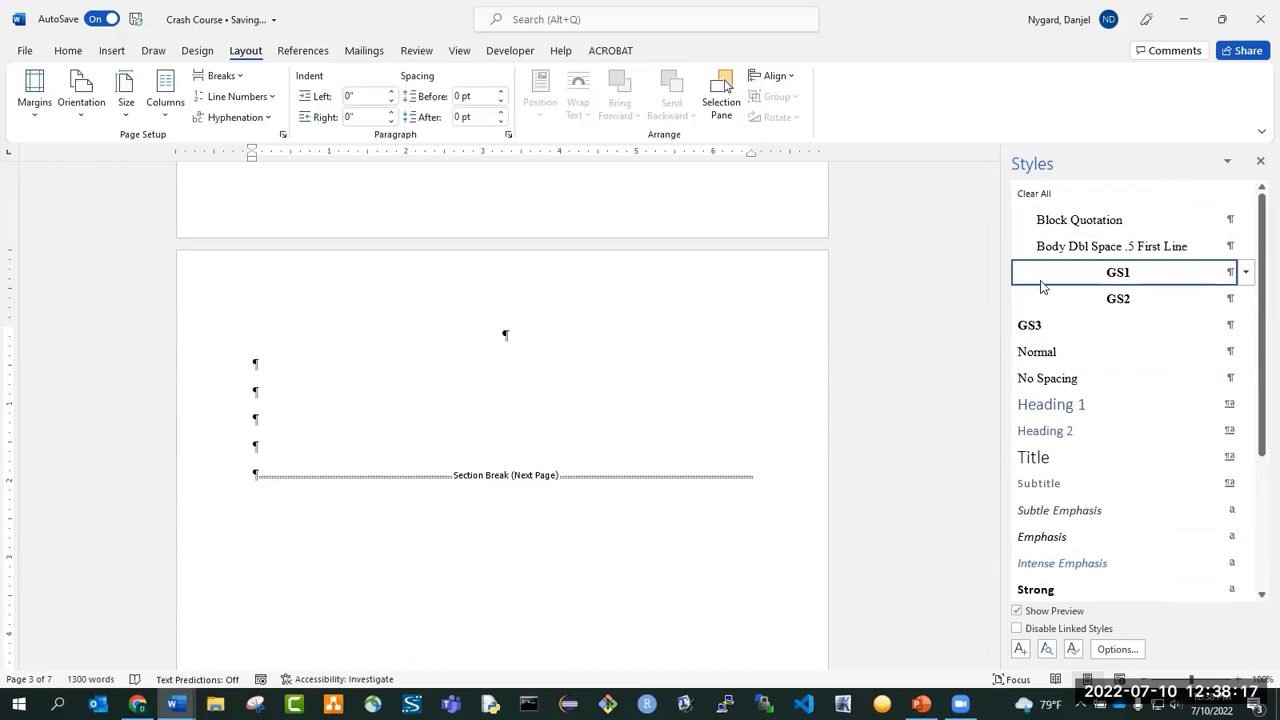
pyautogui.write('ABSTRACT')
pyautogui.press('Return')
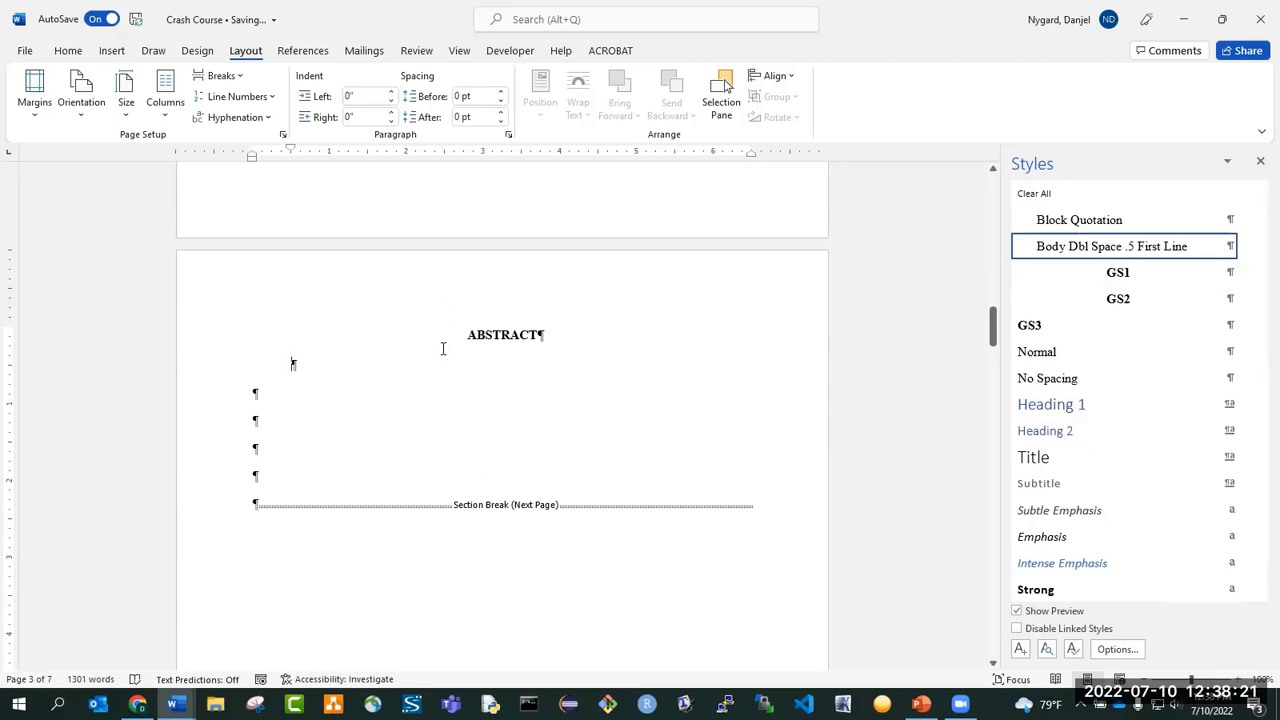
pyautogui.write('Abstract goes here')
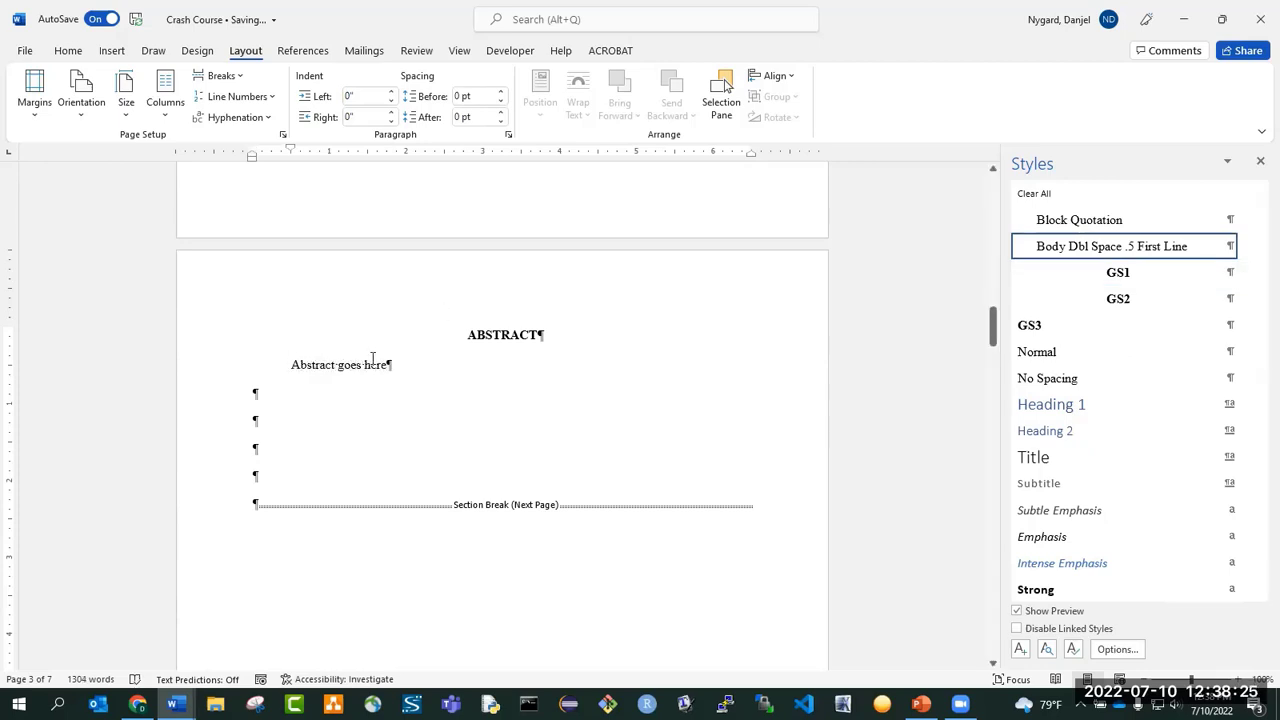
# Adjust the empty paragraphs under the abstract text and insert a page break there.
pyautogui.click(281, 401)
pyautogui.press('Delete')
pyautogui.press('Delete')
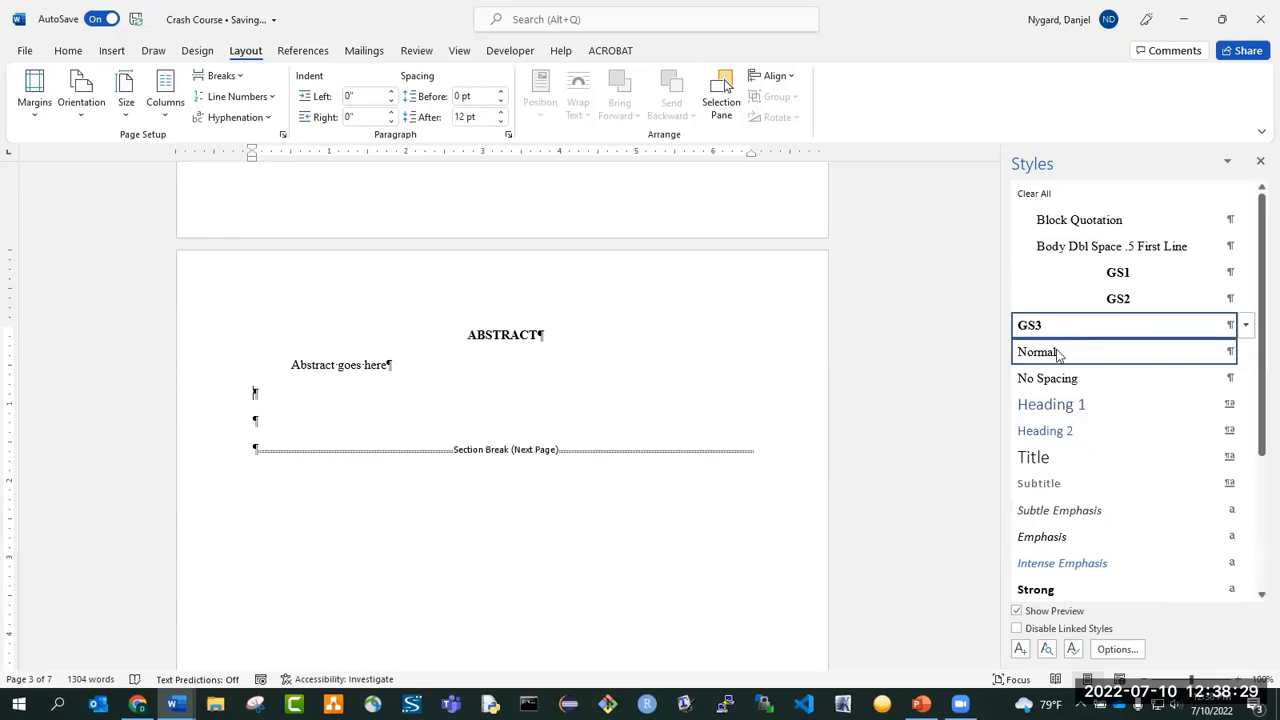
pyautogui.press('Return')
pyautogui.press('Return')
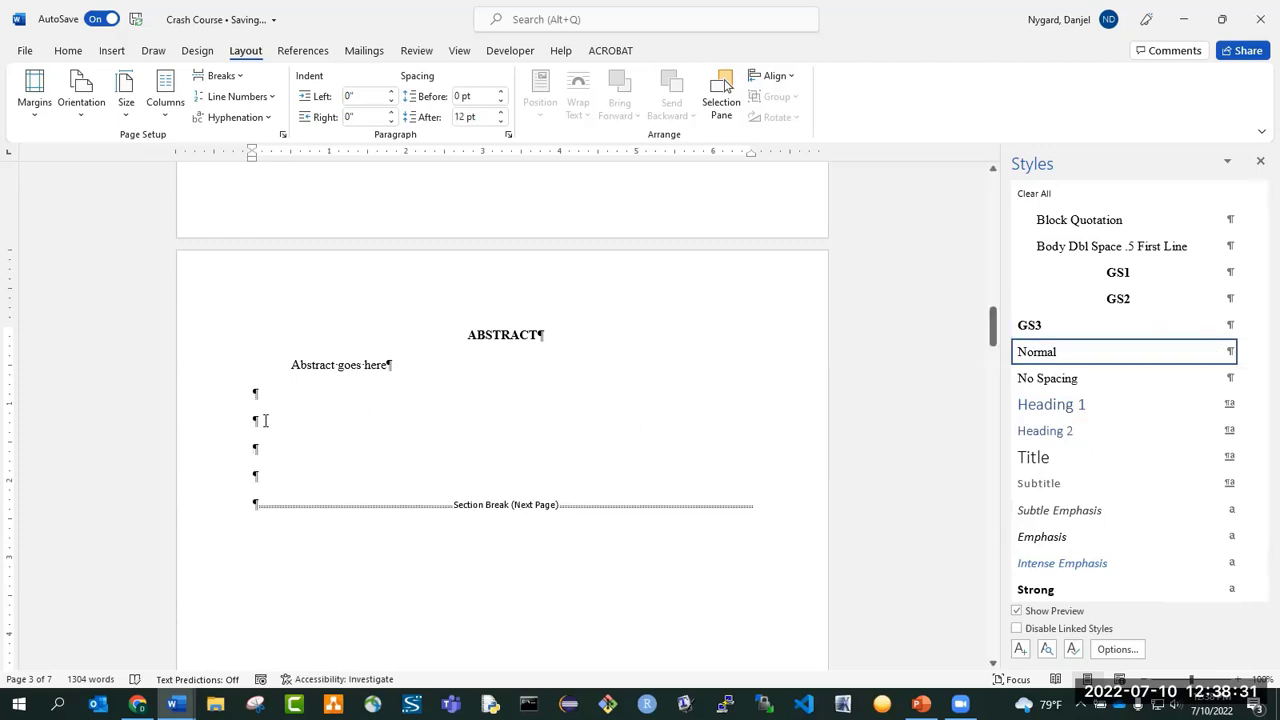
pyautogui.click(236, 77)
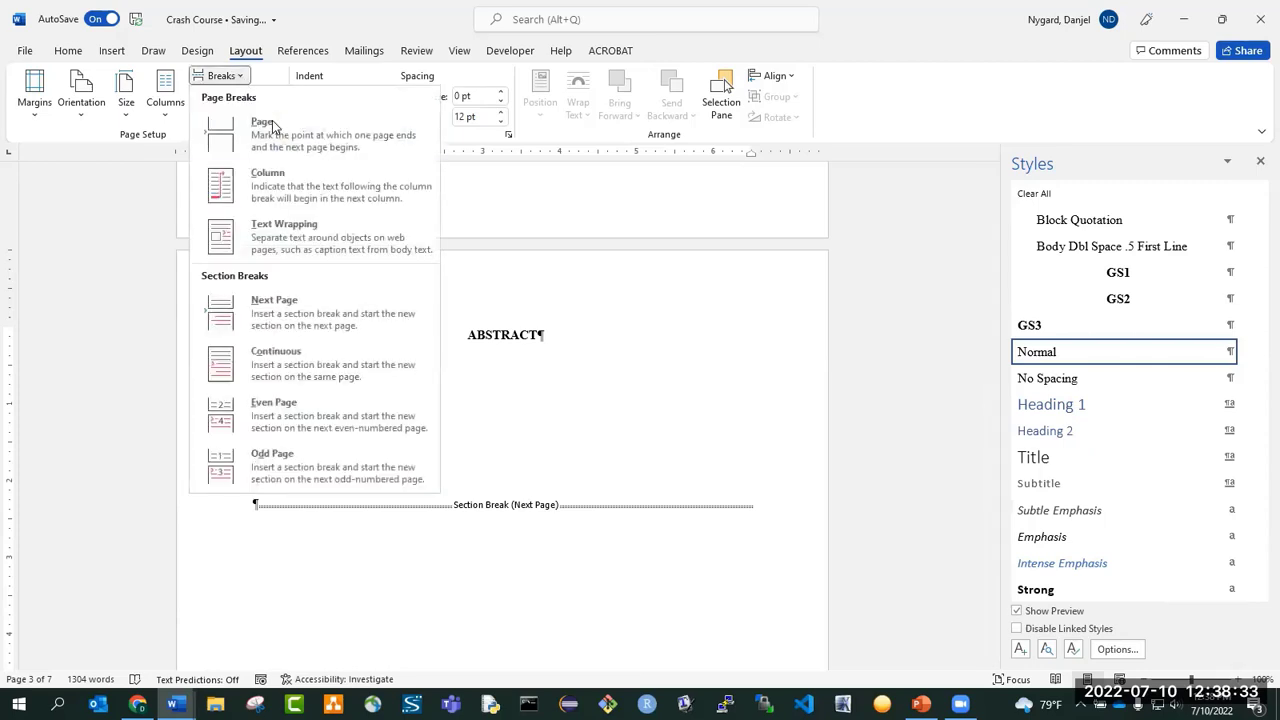
pyautogui.click(272, 120)
# Add the heading "TABLE OF CONTENTS" in the GS1 style on the page after the abstract.
pyautogui.scroll(10, 443, 411)
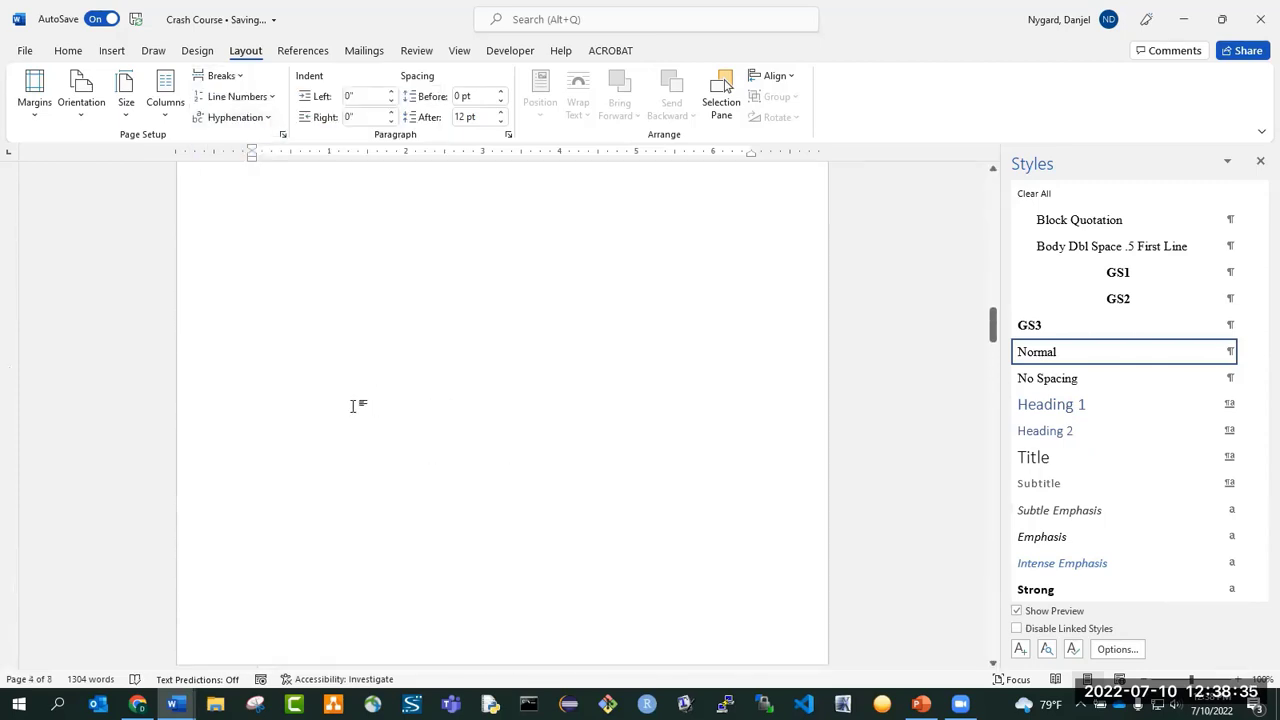
pyautogui.scroll(-5, 271, 299)
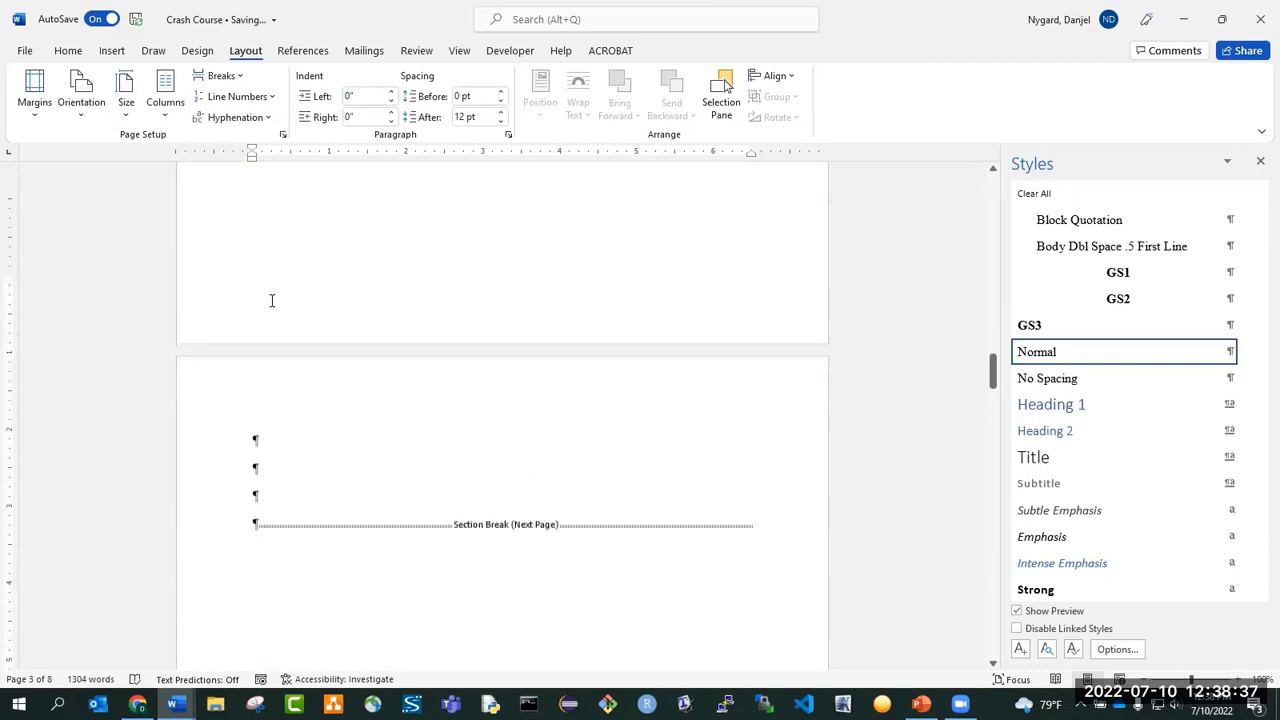
pyautogui.click(1118, 272)
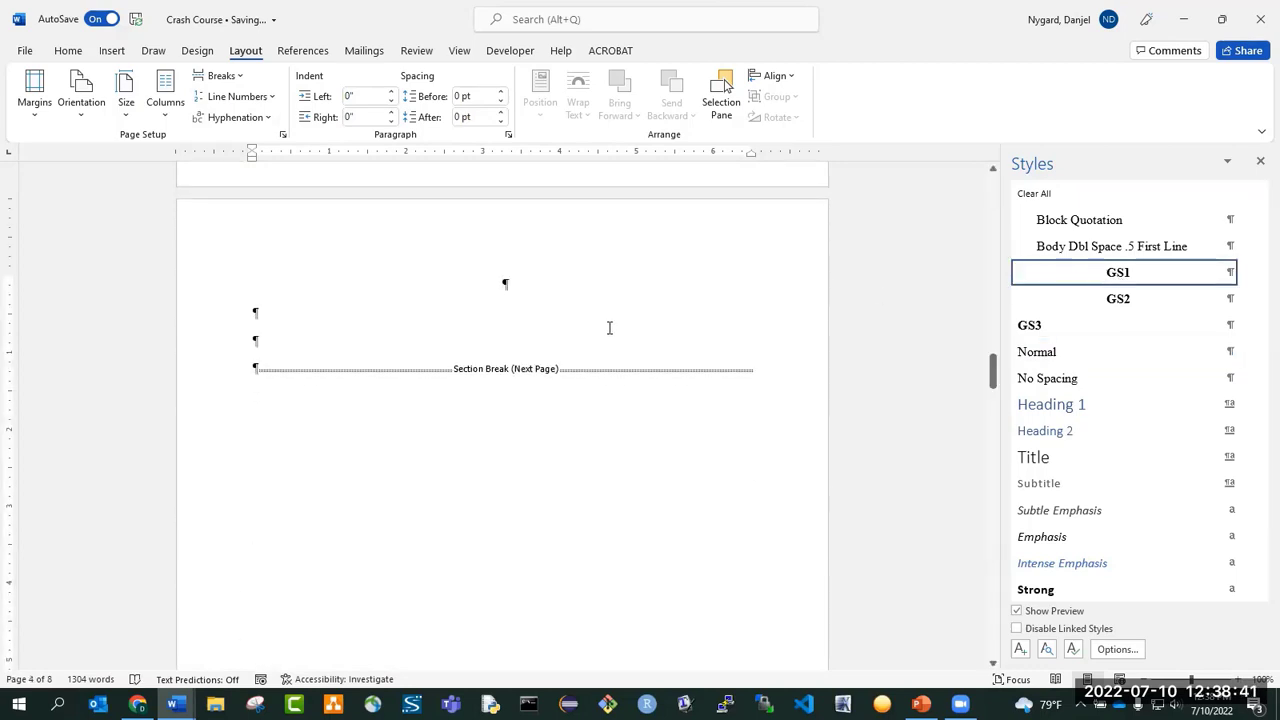
pyautogui.write('TABLE OF')
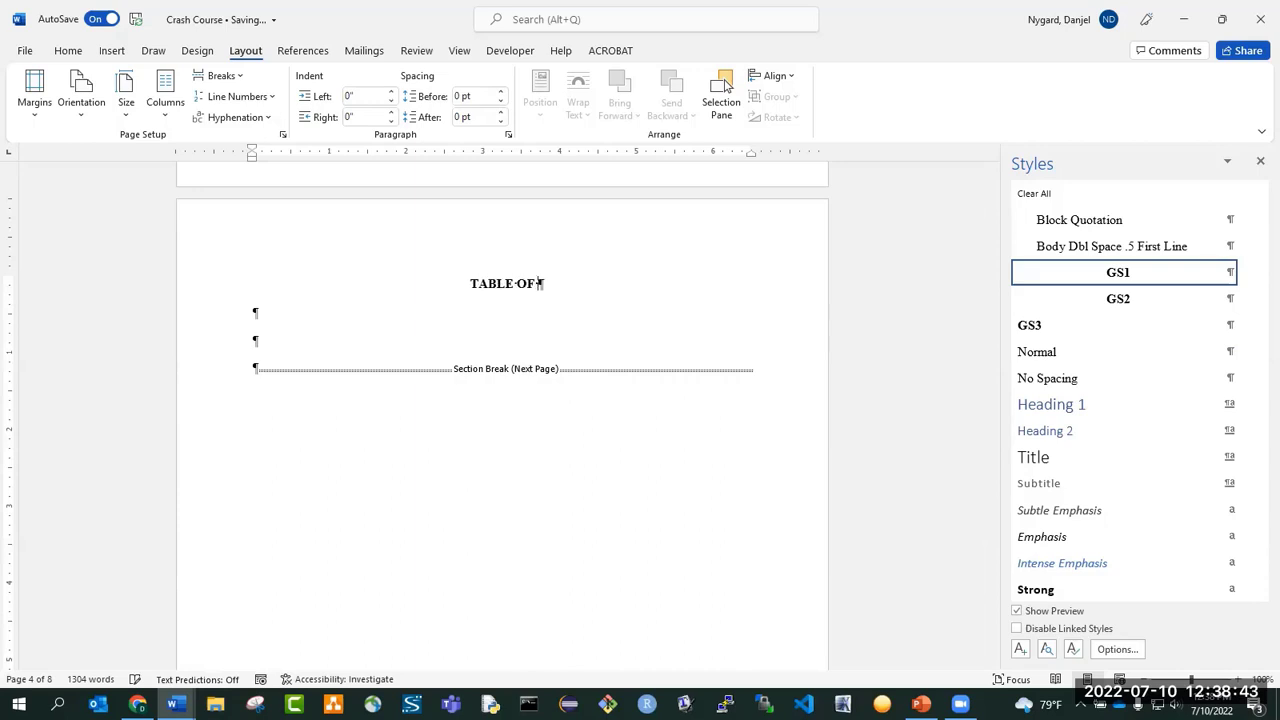
pyautogui.write(' CONTENTS')
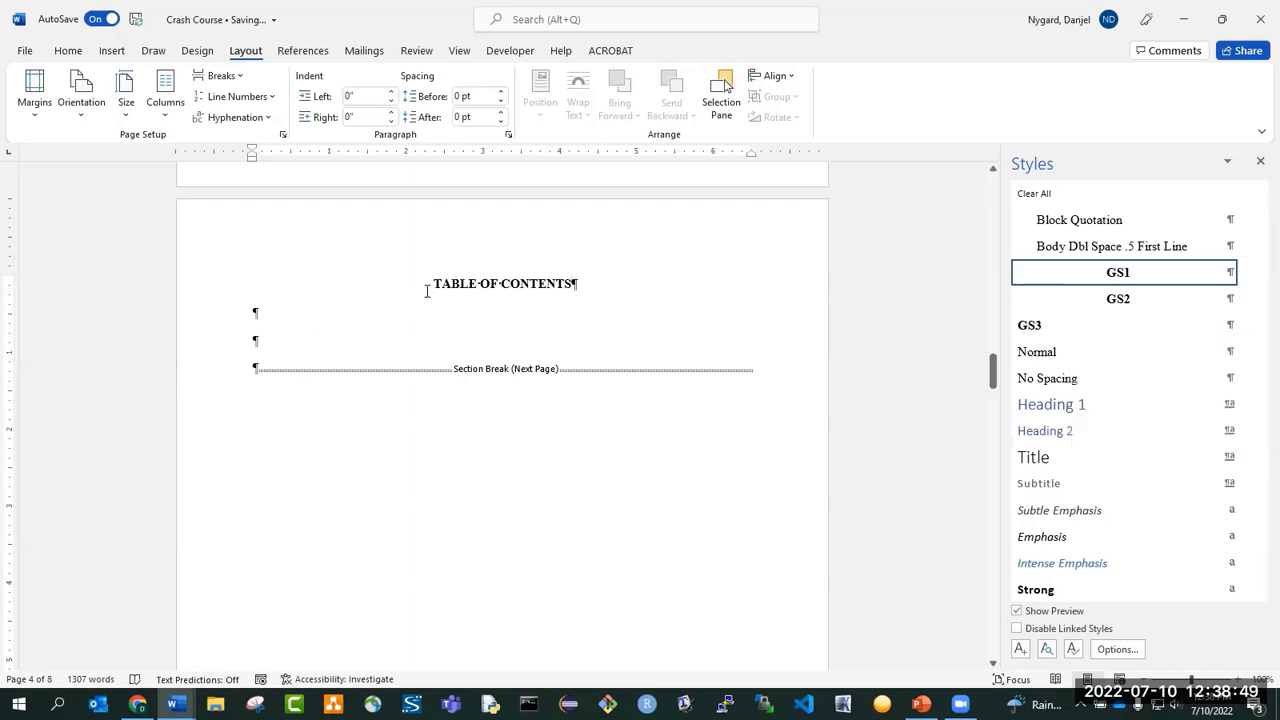
pyautogui.click(268, 318)
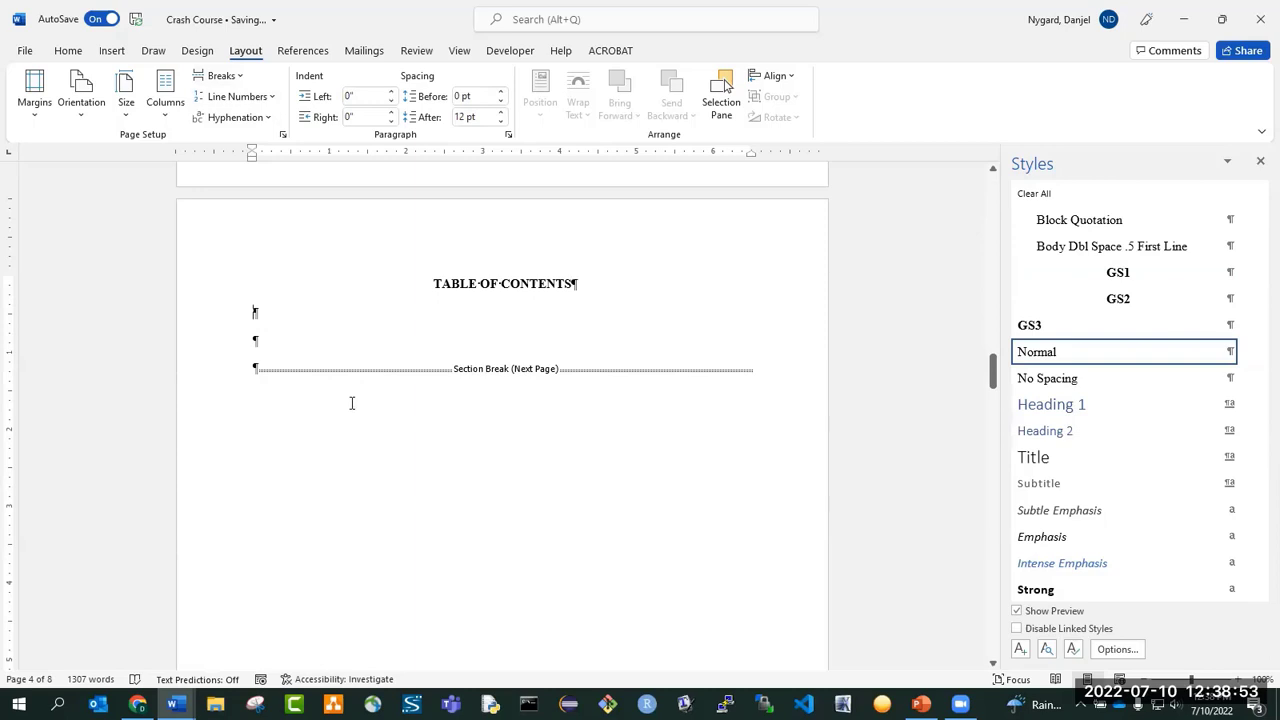
# Examine the section breaks and footer page numbers from the approval page through the end of the body.
pyautogui.scroll(10, 352, 403)
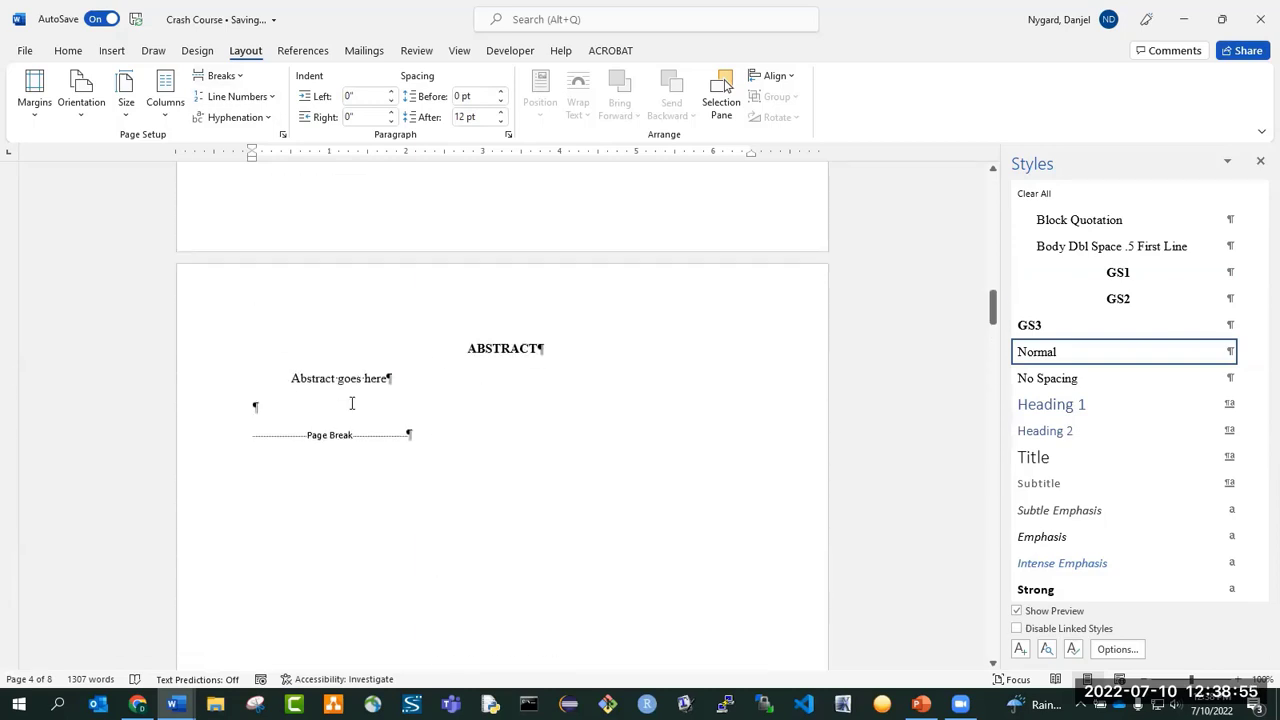
pyautogui.scroll(10, 352, 403)
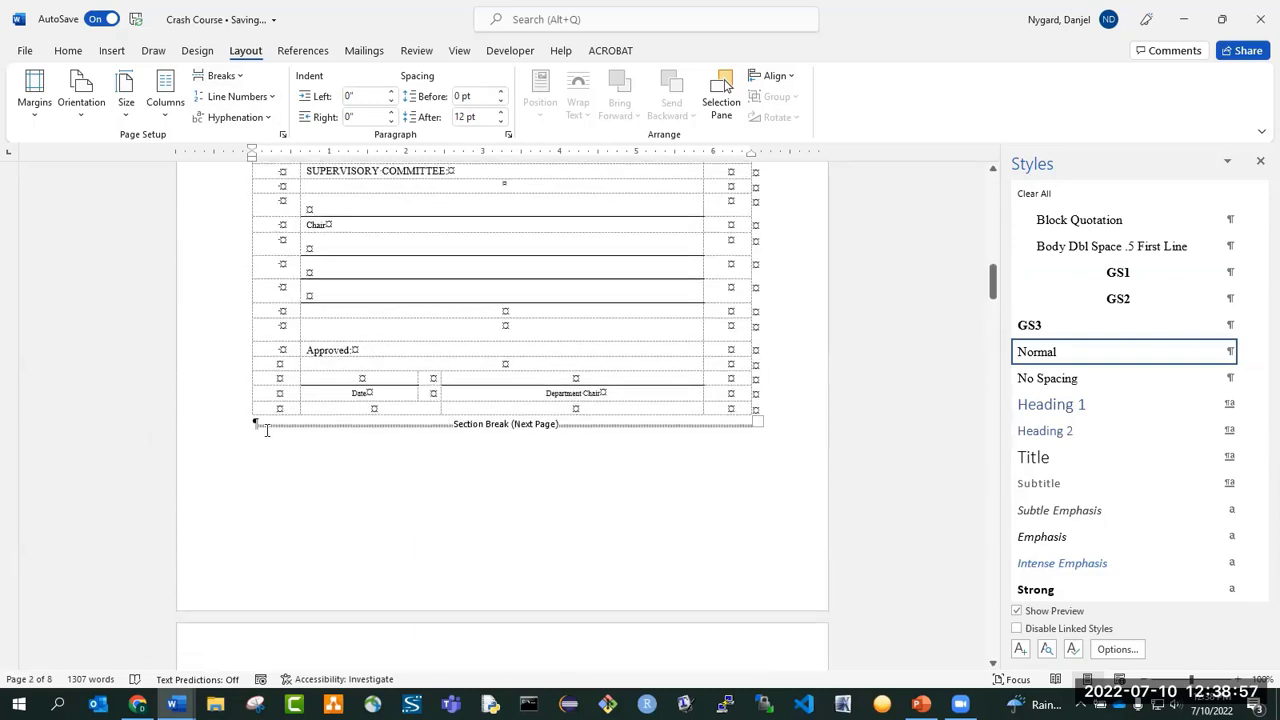
pyautogui.scroll(-20, 462, 431)
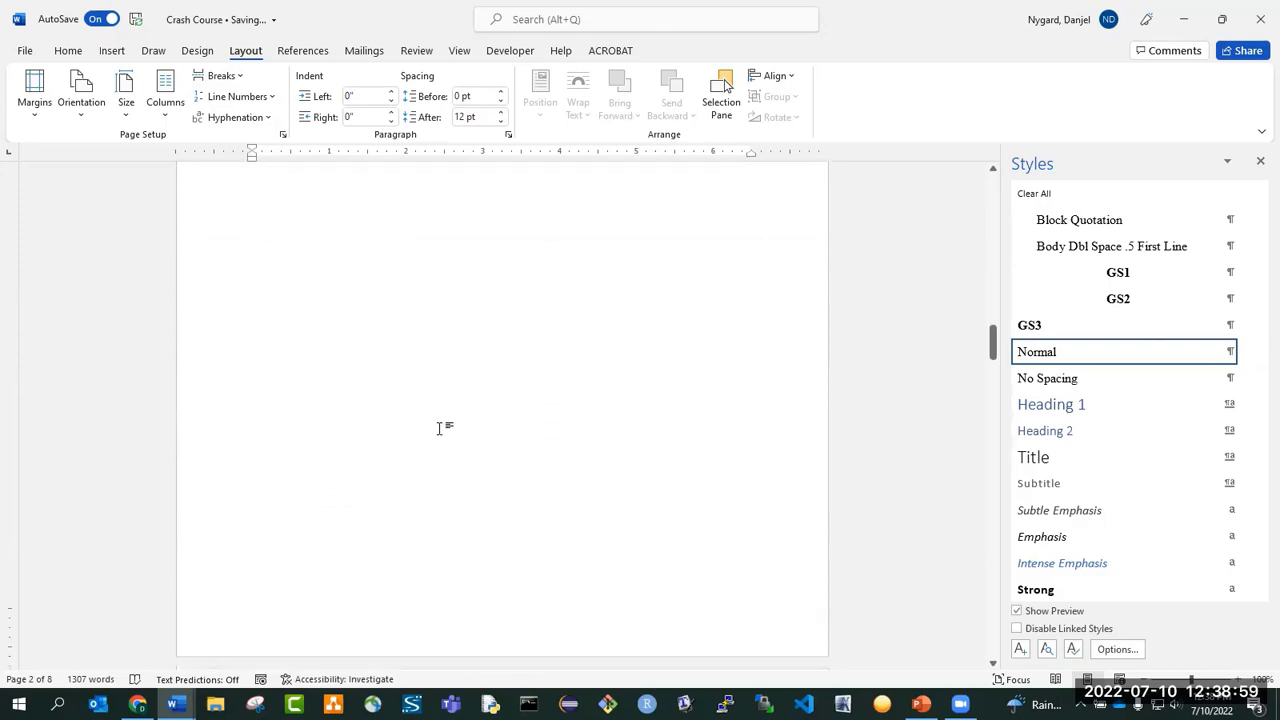
pyautogui.scroll(-2, 286, 371)
pyautogui.scroll(-8, 363, 394)
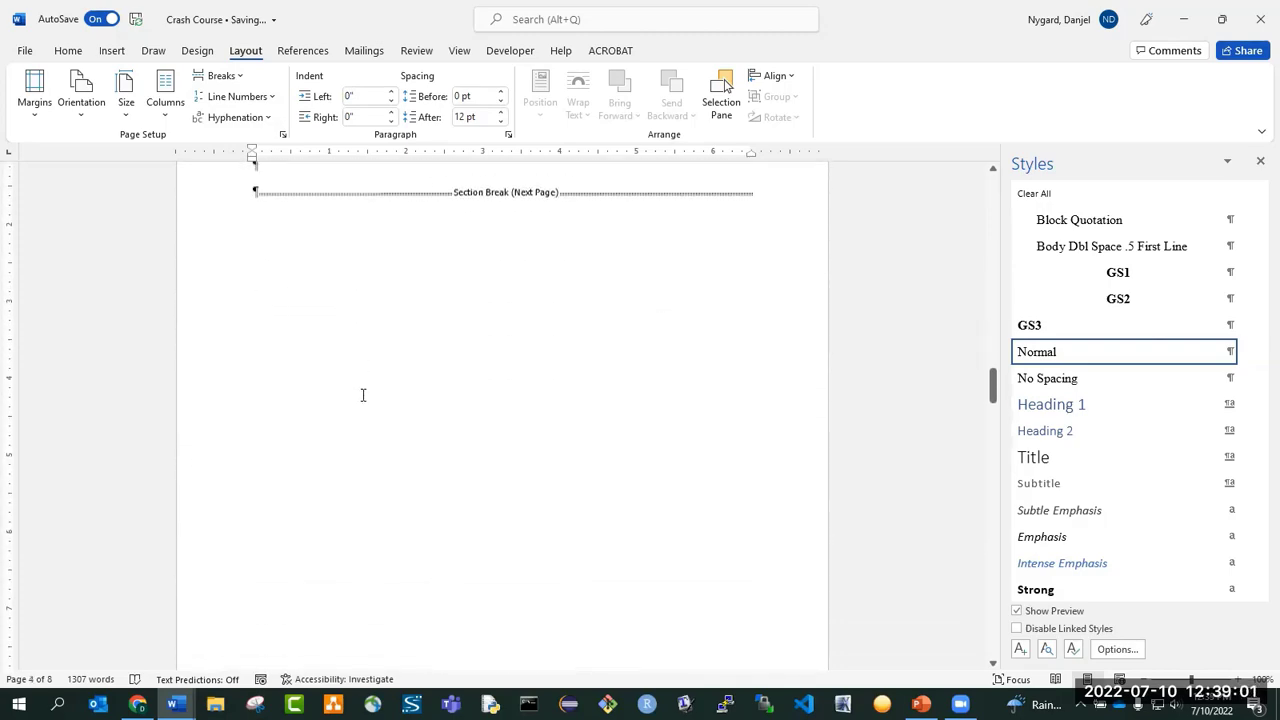
pyautogui.scroll(-10, 363, 395)
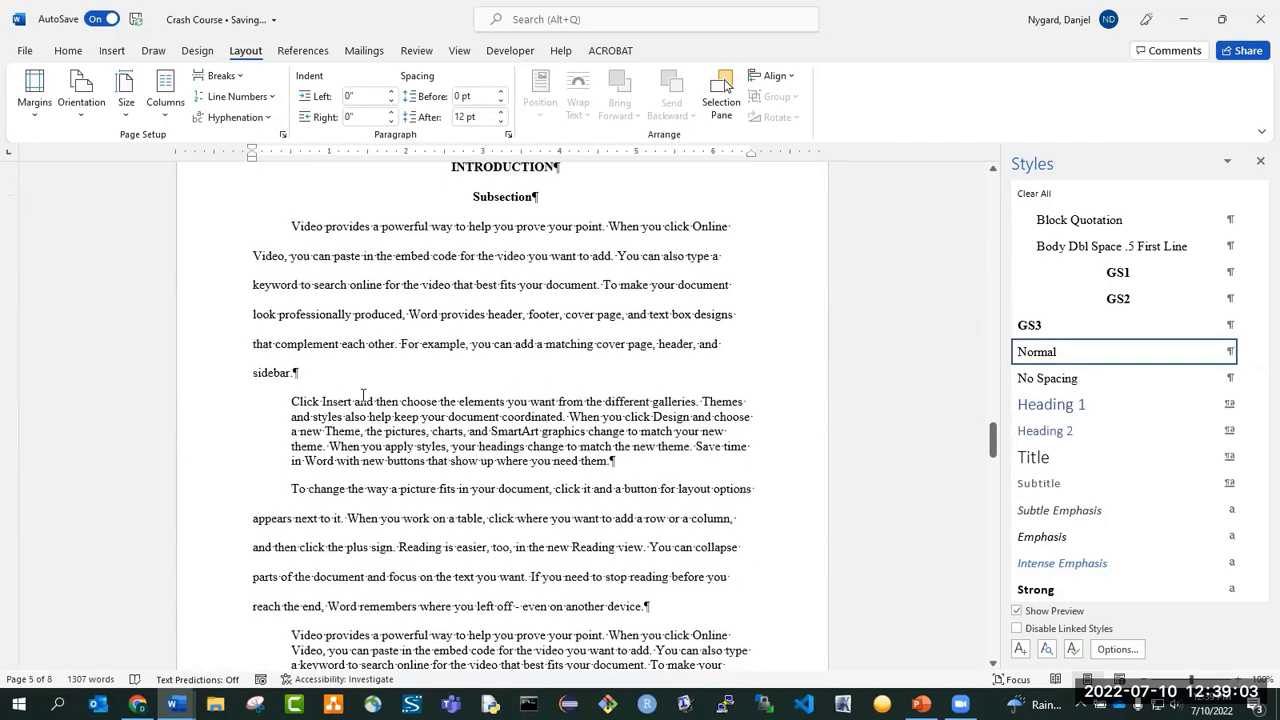
pyautogui.scroll(-10, 363, 400)
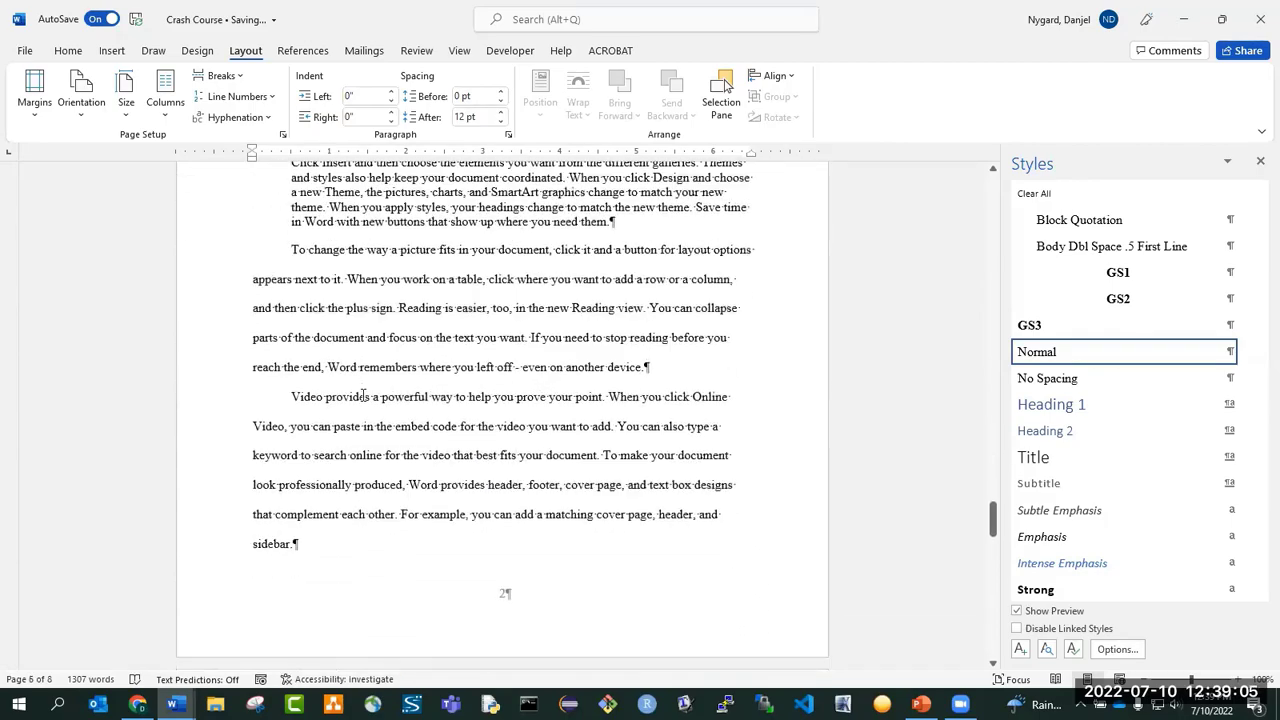
pyautogui.scroll(-10, 363, 396)
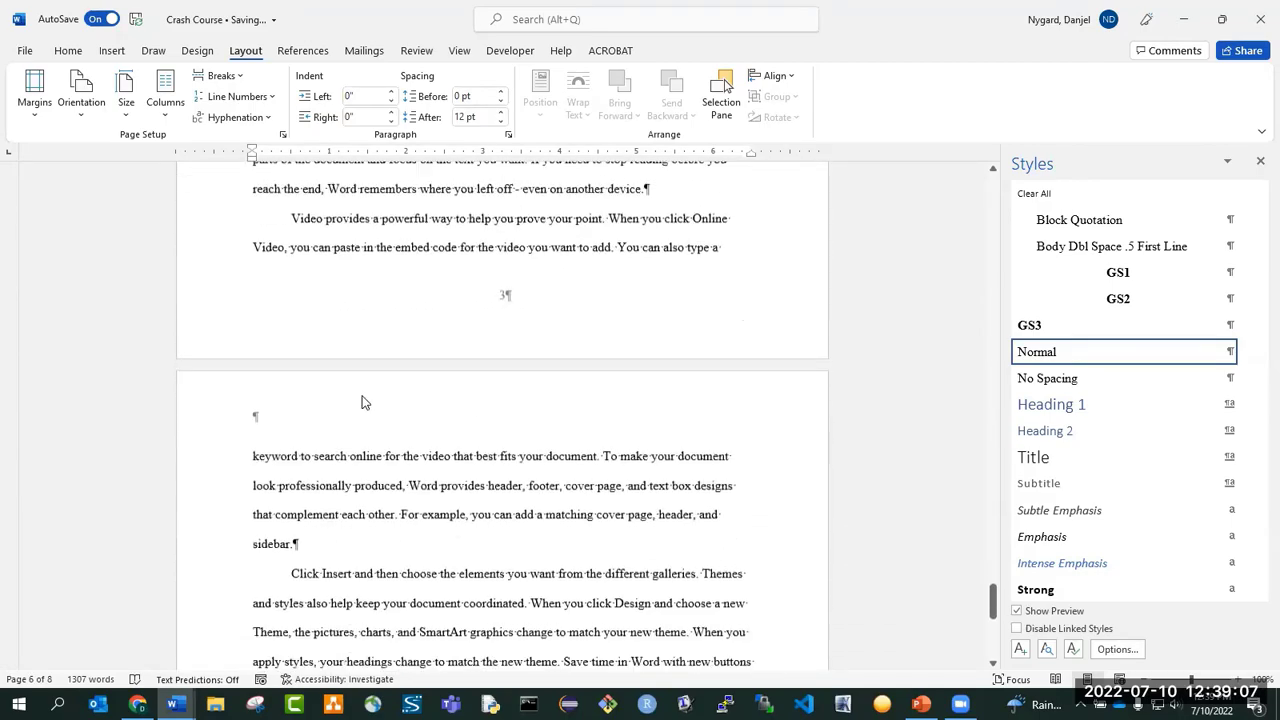
pyautogui.scroll(-4, 363, 396)
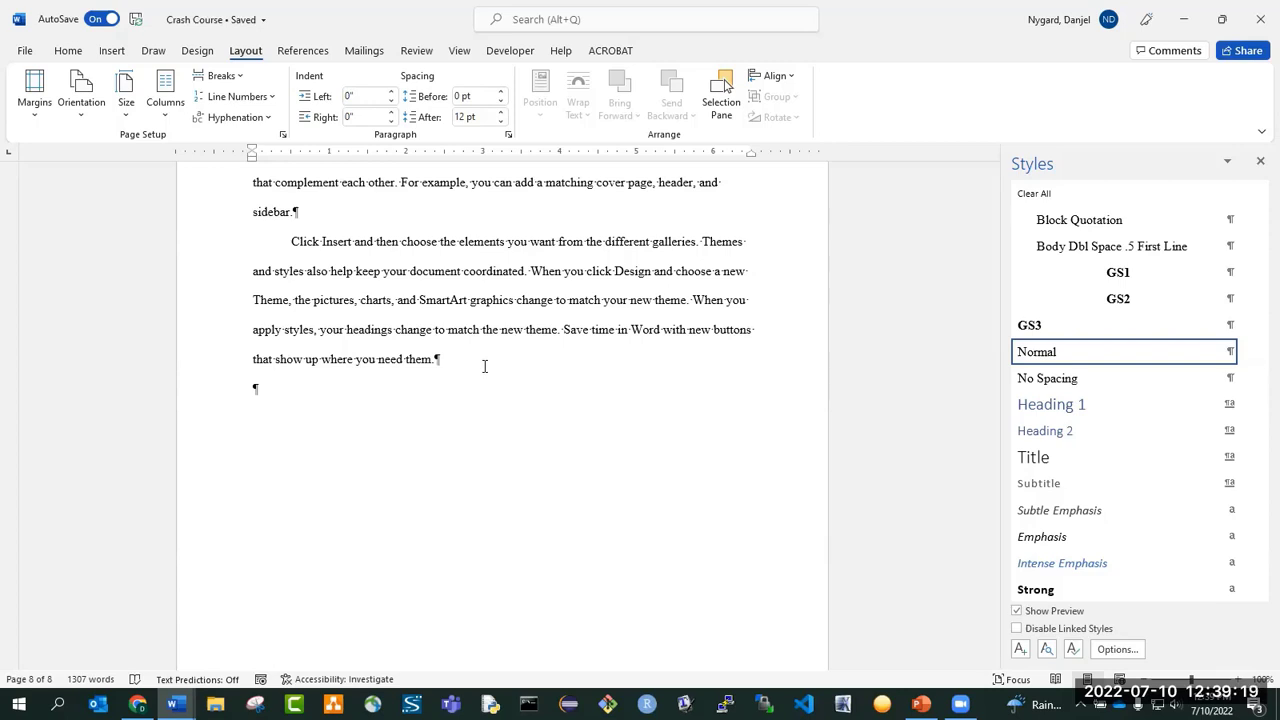
pyautogui.scroll(10, 475, 364)
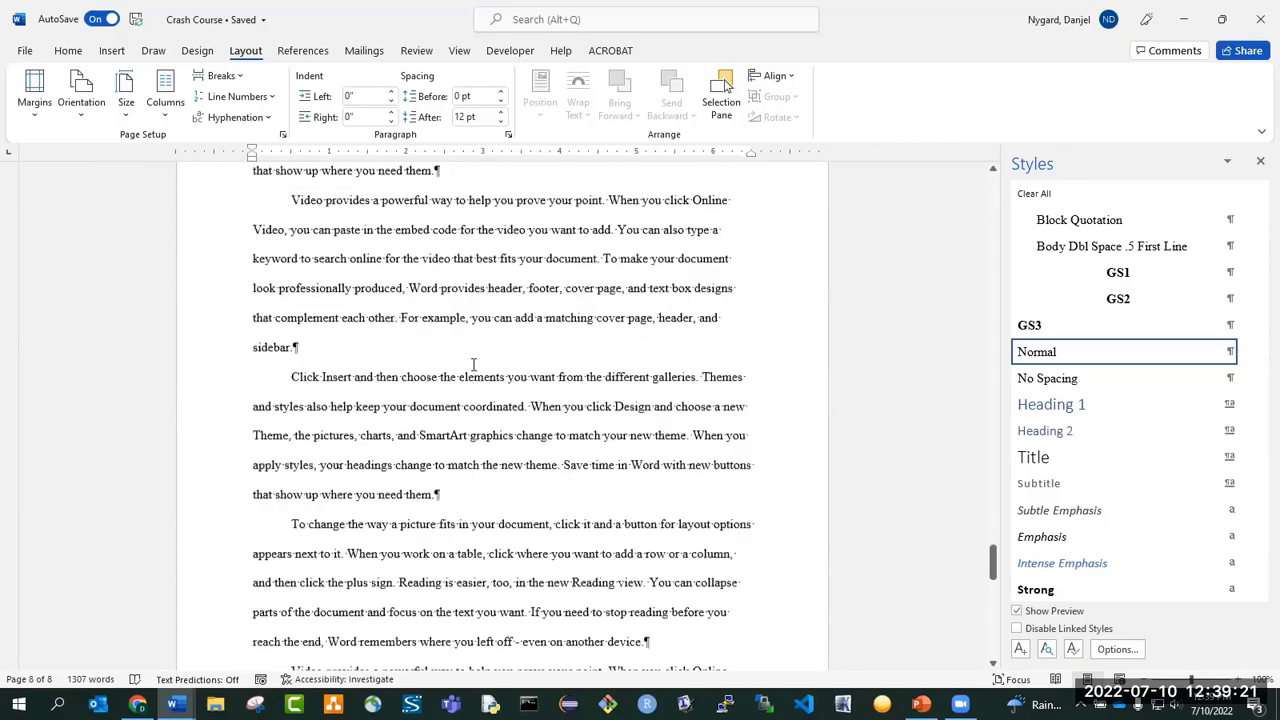
pyautogui.scroll(10, 475, 364)
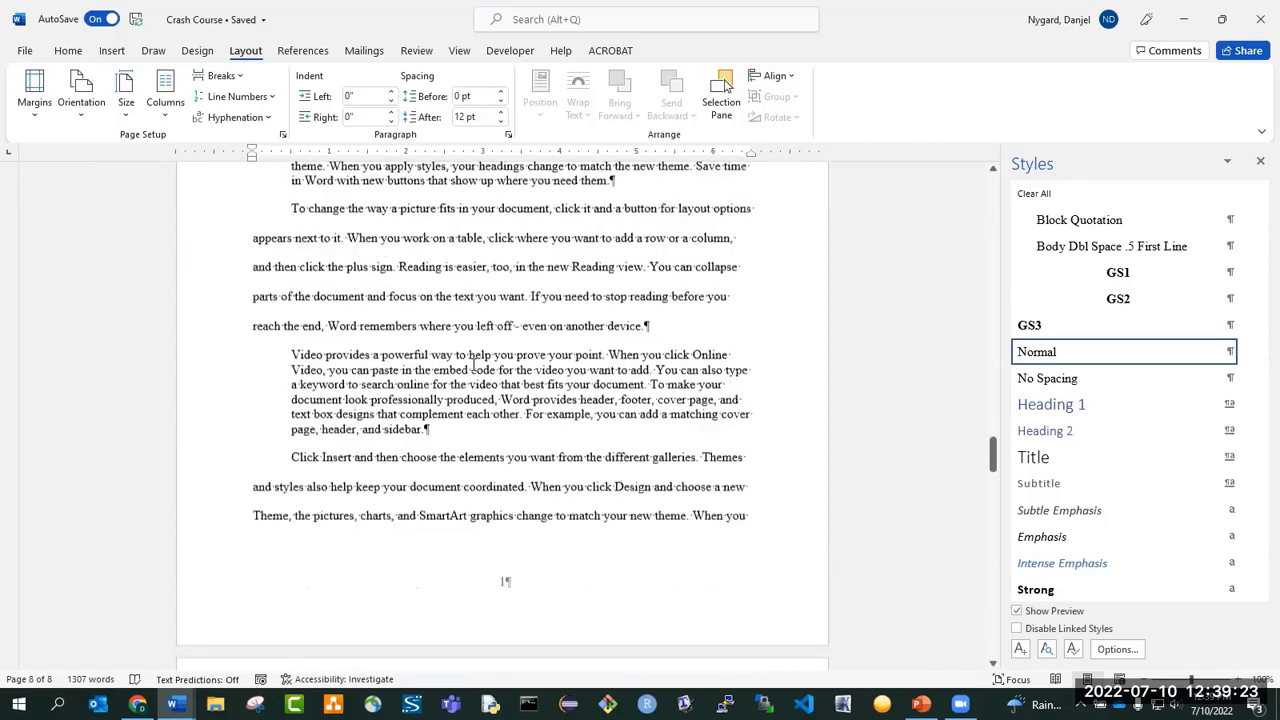
# Add the heading "LITERATURE REVIEW" in the GS1 style above the "Click Insert and then choose" paragraph that starts the third body page.
pyautogui.scroll(-10, 475, 364)
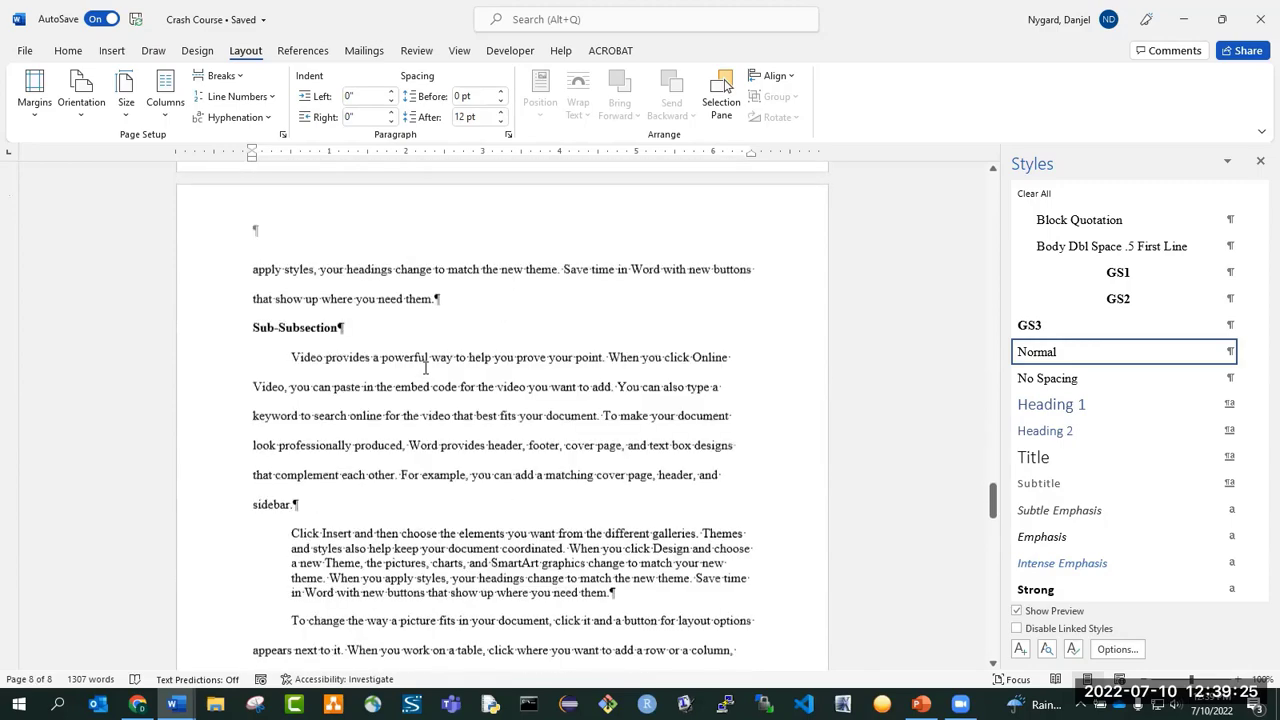
pyautogui.scroll(-12, 426, 368)
pyautogui.click(292, 343)
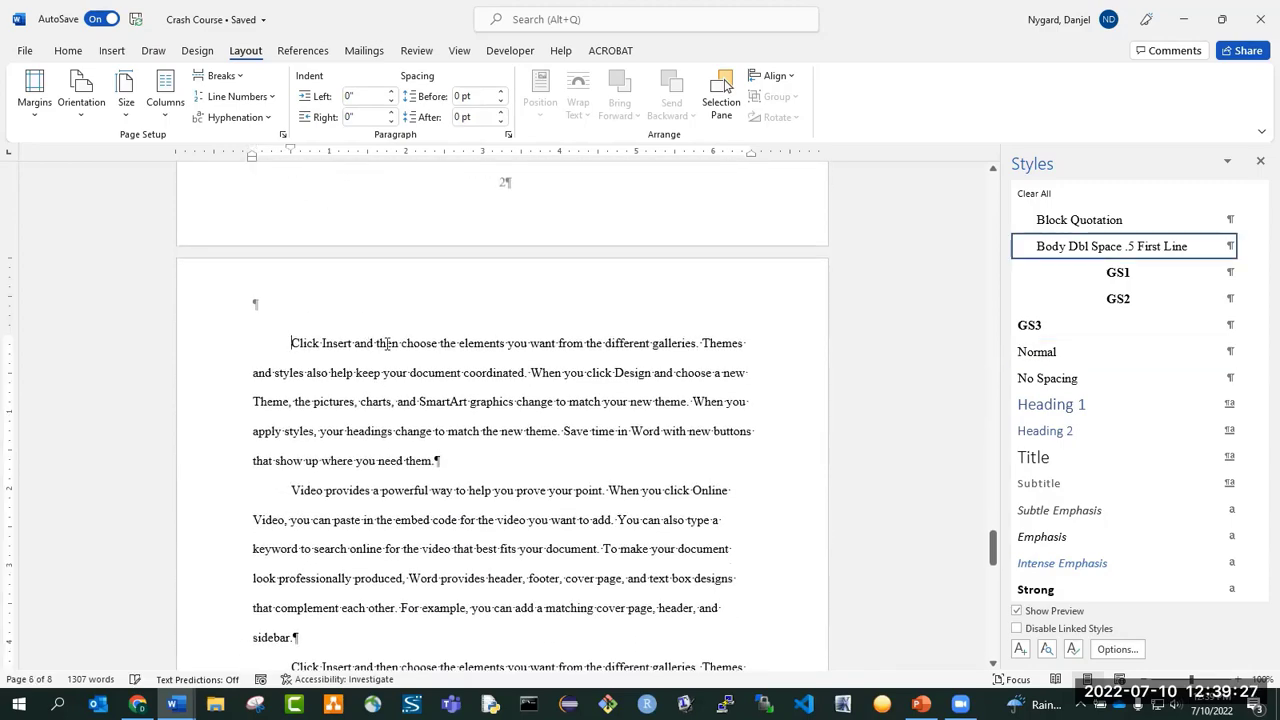
pyautogui.press('Return')
pyautogui.scroll(3, 388, 347)
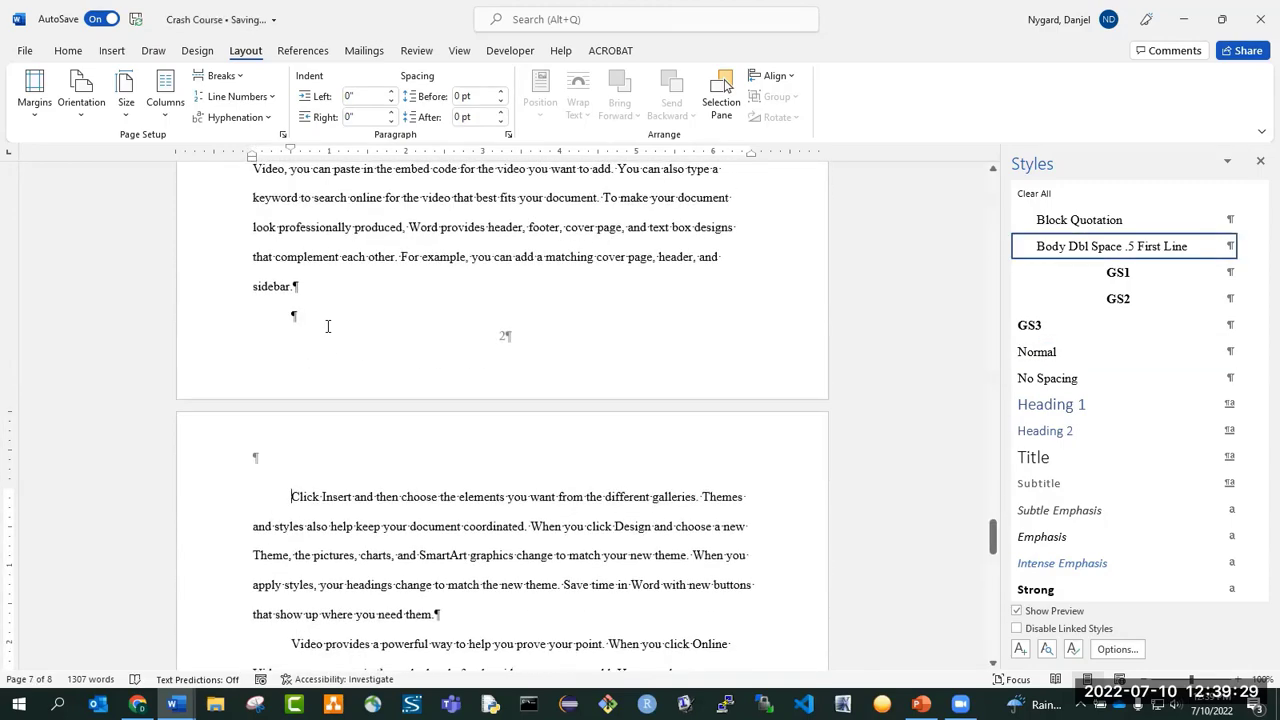
pyautogui.click(326, 322)
pyautogui.click(1125, 275)
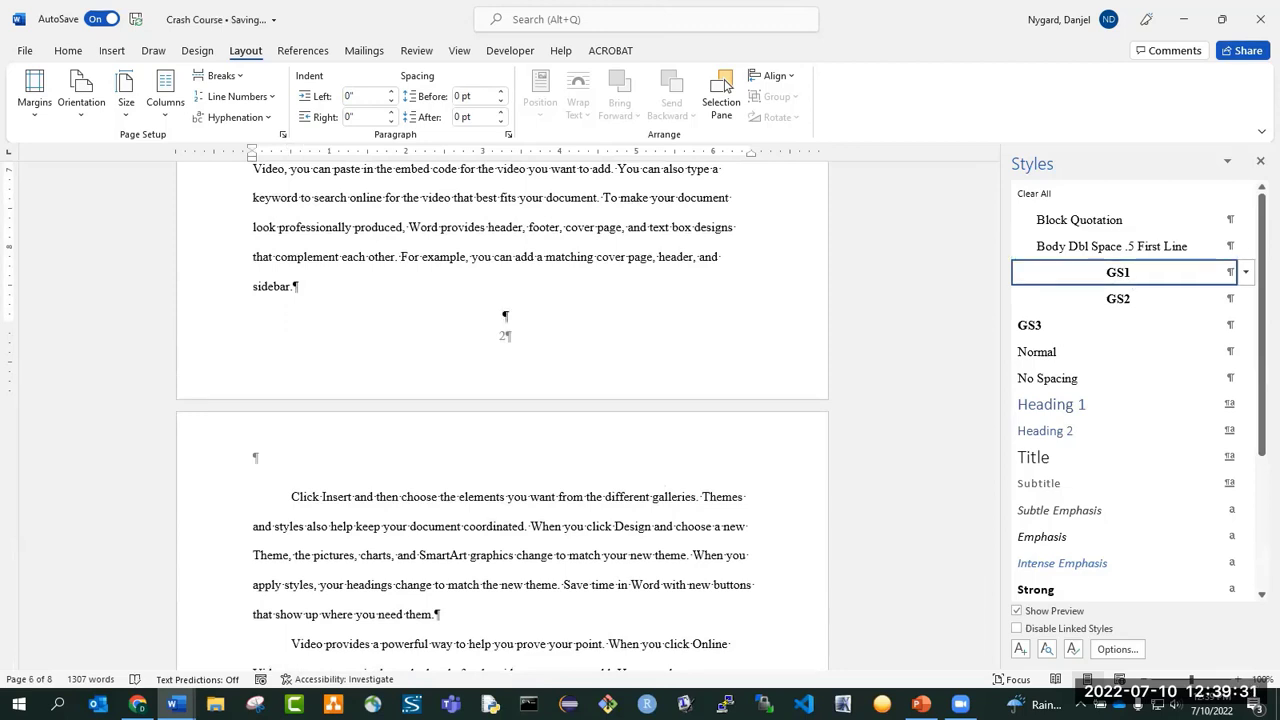
pyautogui.write('LITERATURE')
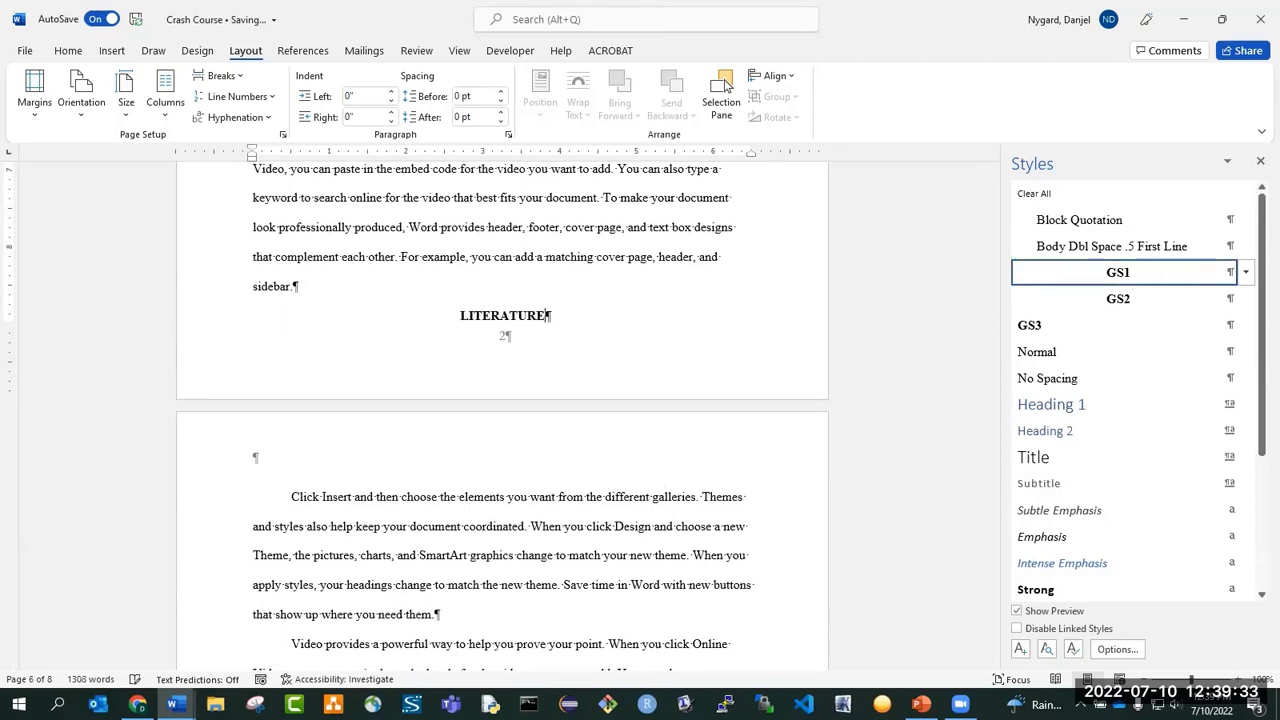
pyautogui.write(' REVIEW')
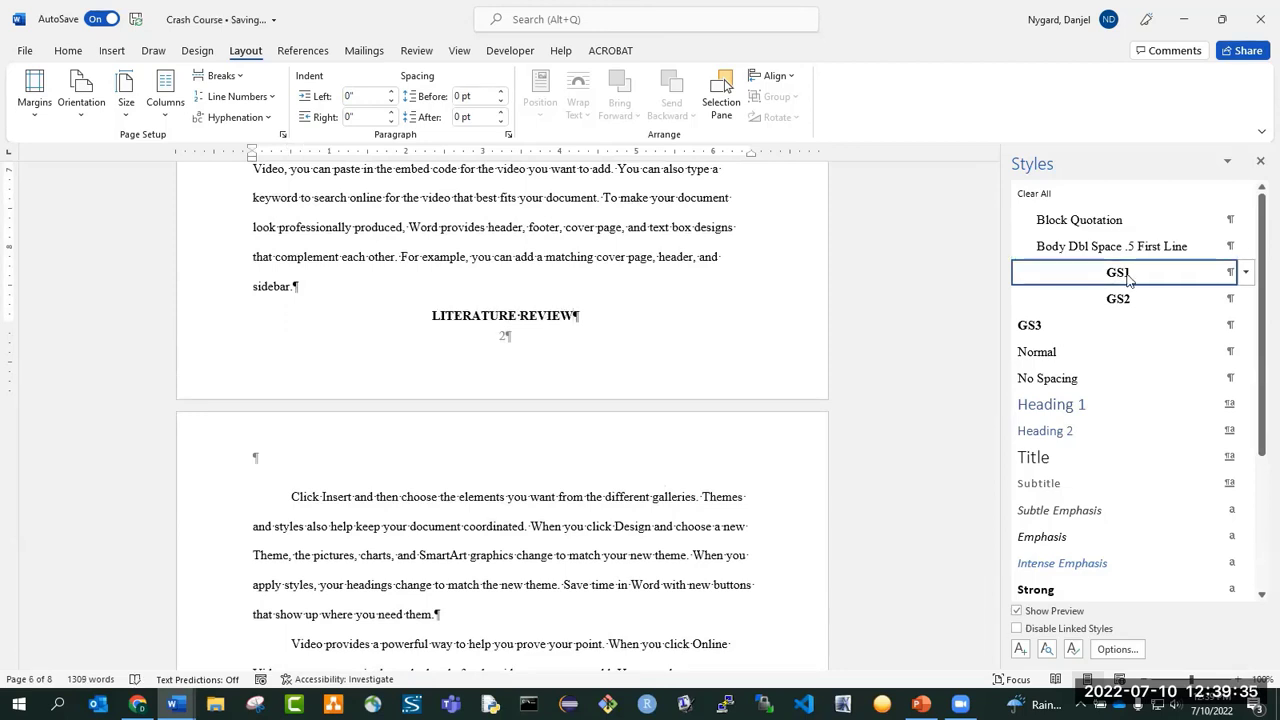
# Insert a page break before the LITERATURE REVIEW heading and delete the empty paragraph above the heading.
pyautogui.click(357, 296)
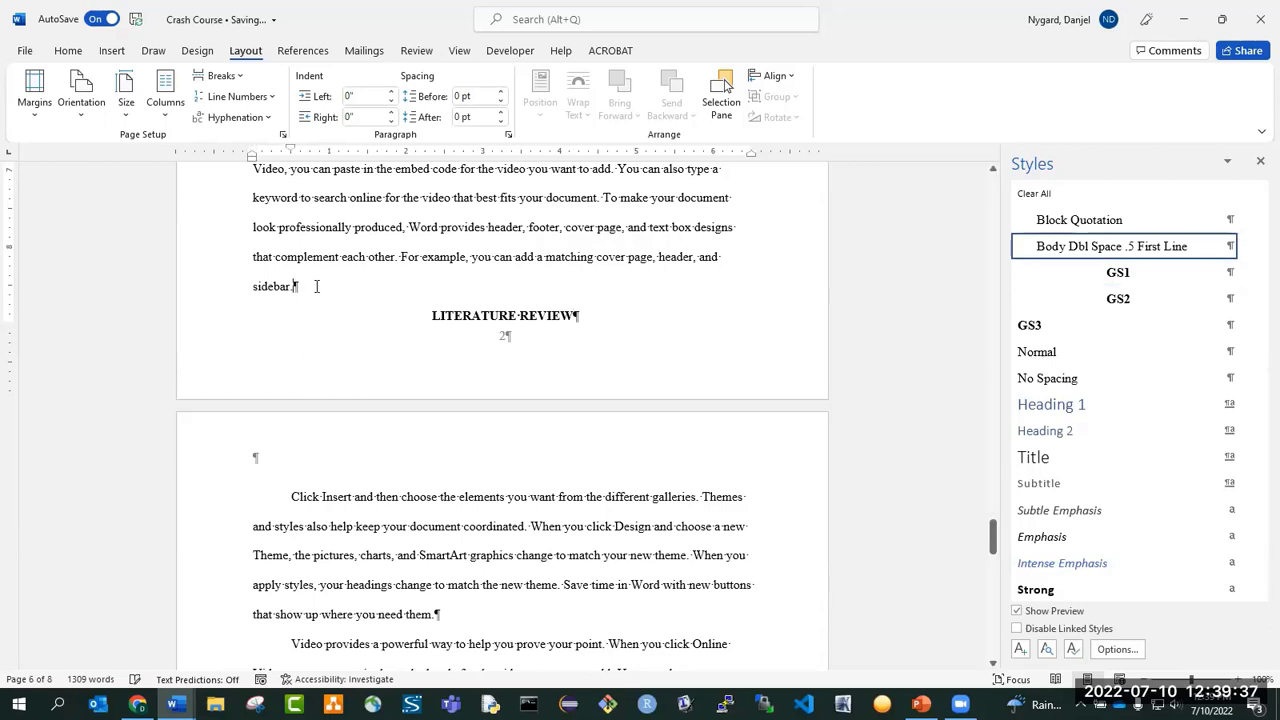
pyautogui.click(221, 75)
pyautogui.click(300, 134)
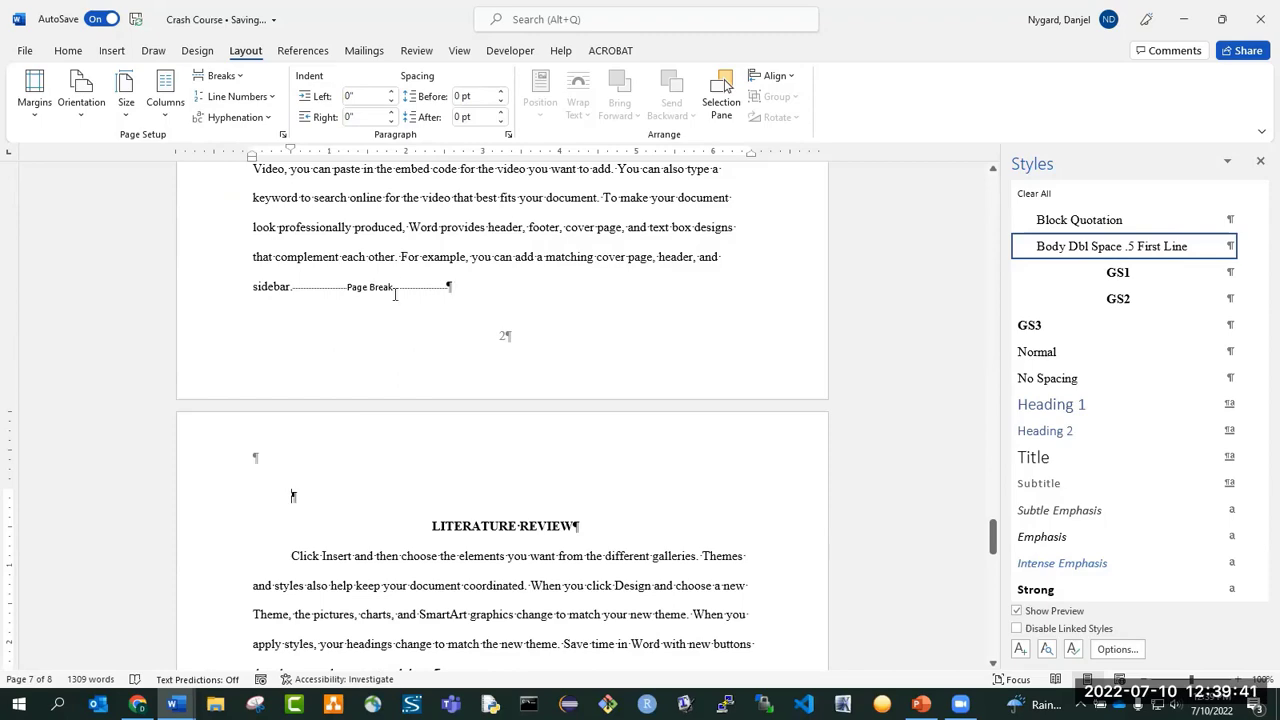
pyautogui.scroll(-3, 336, 361)
pyautogui.press('Delete')
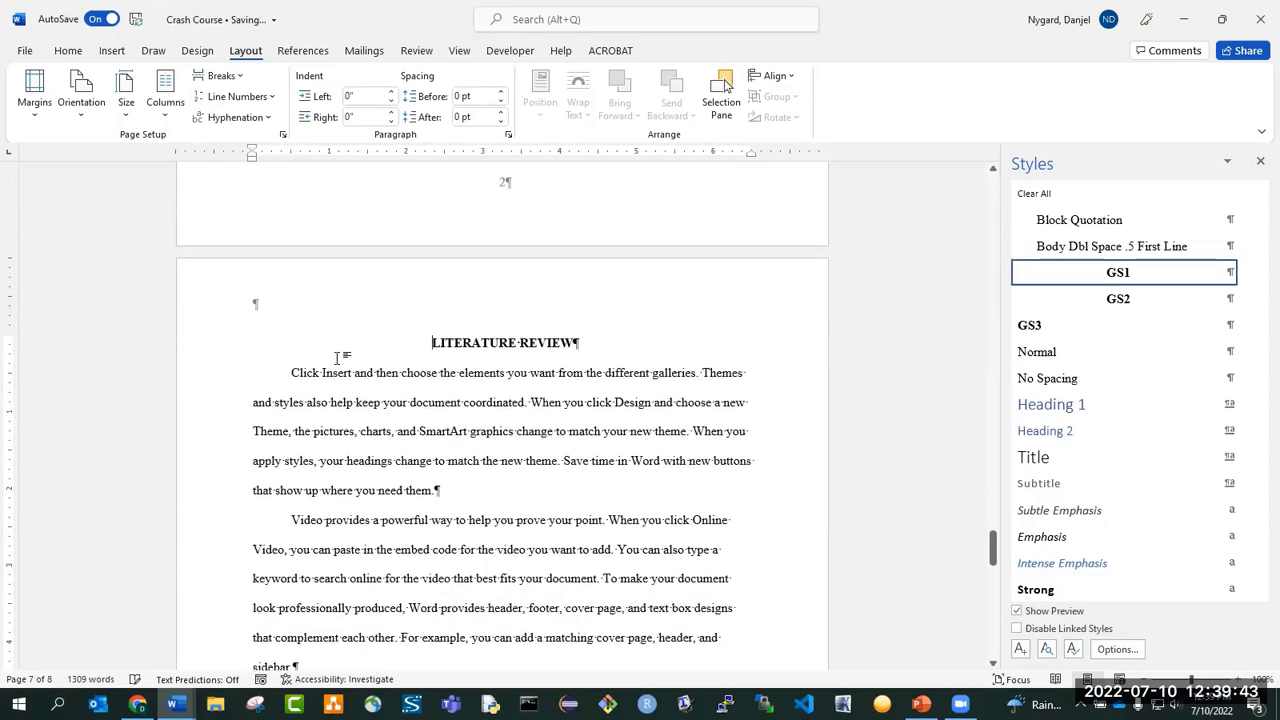
# Open the Section 2 footer on the abstract page and center its empty paragraph.
pyautogui.scroll(10, 361, 382)
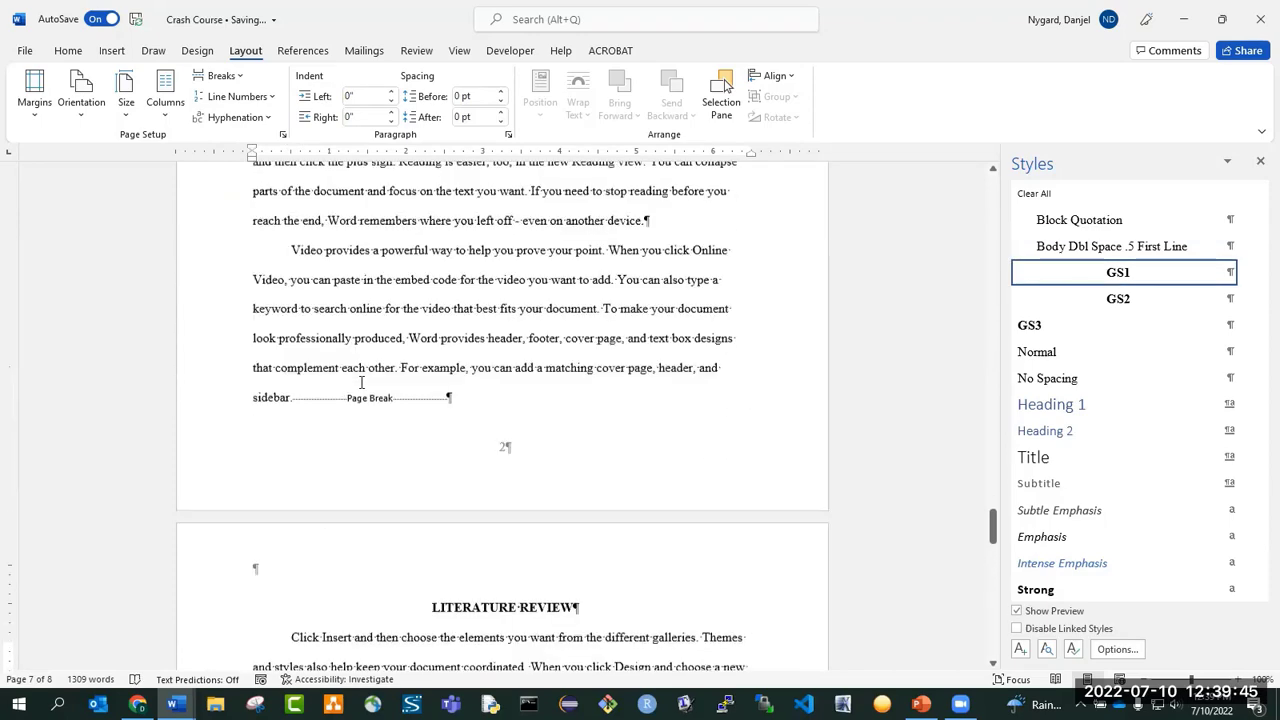
pyautogui.scroll(15, 360, 382)
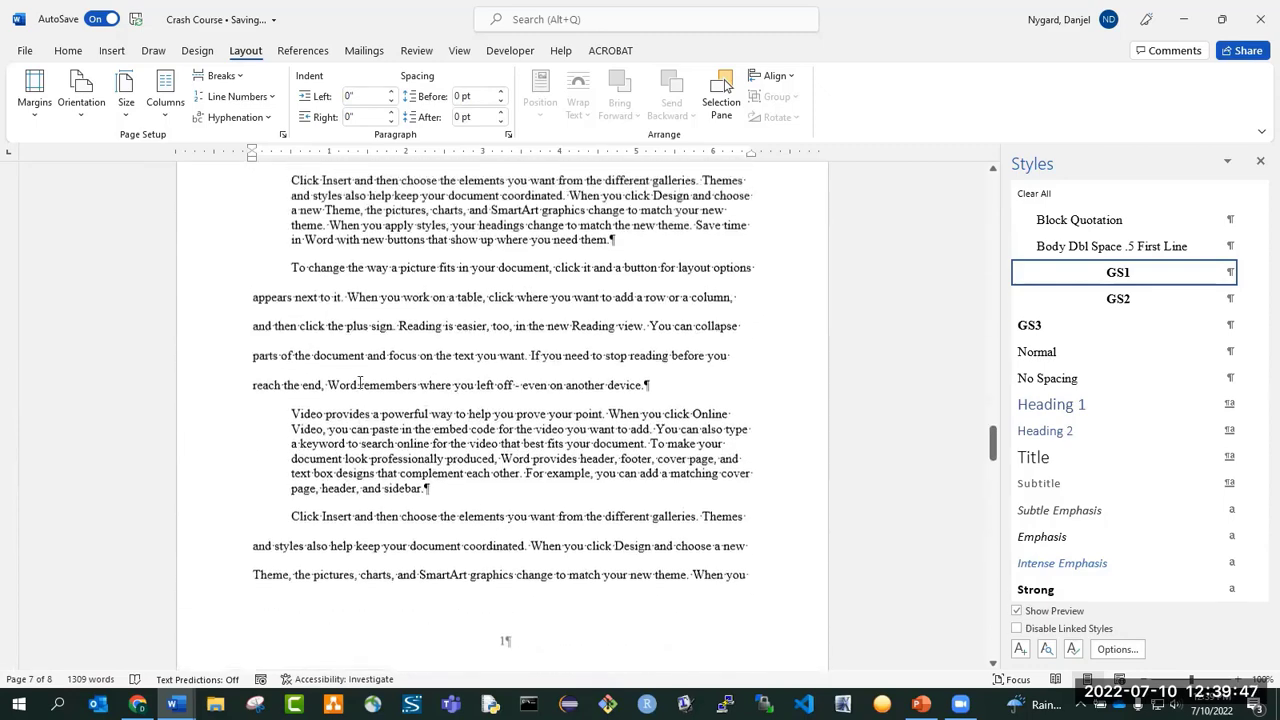
pyautogui.scroll(3, 354, 376)
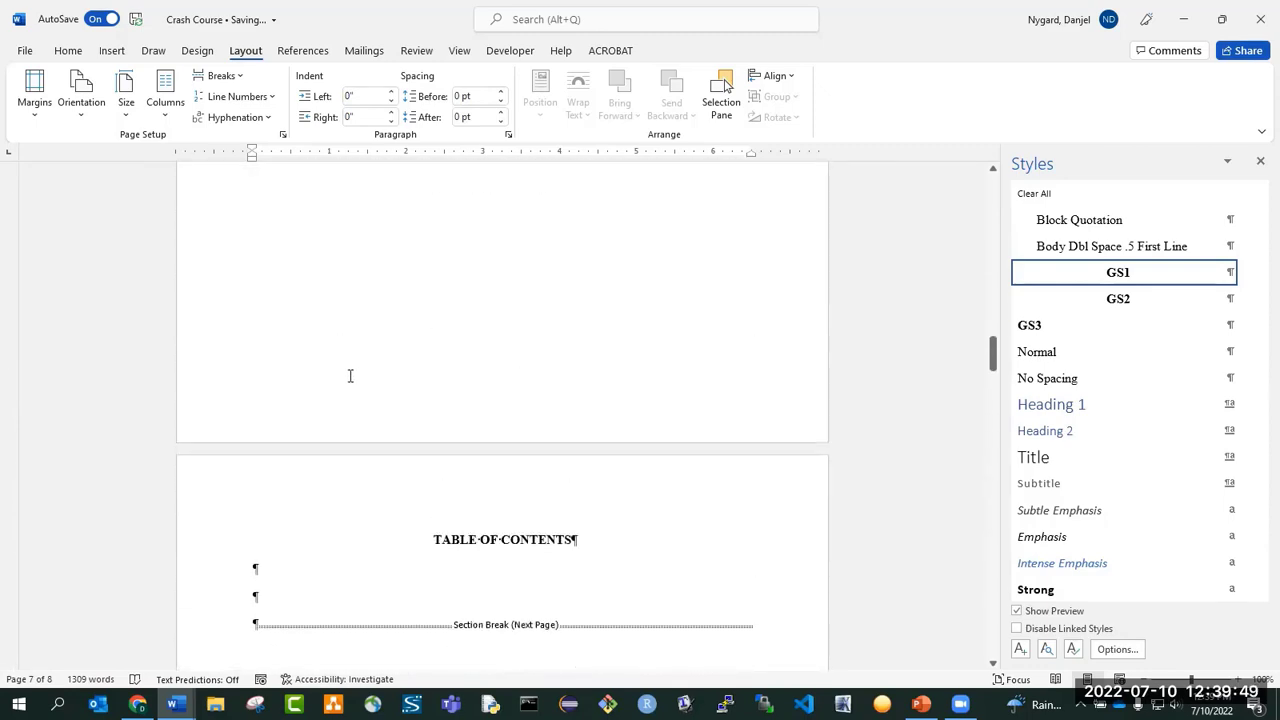
pyautogui.doubleClick(369, 336)
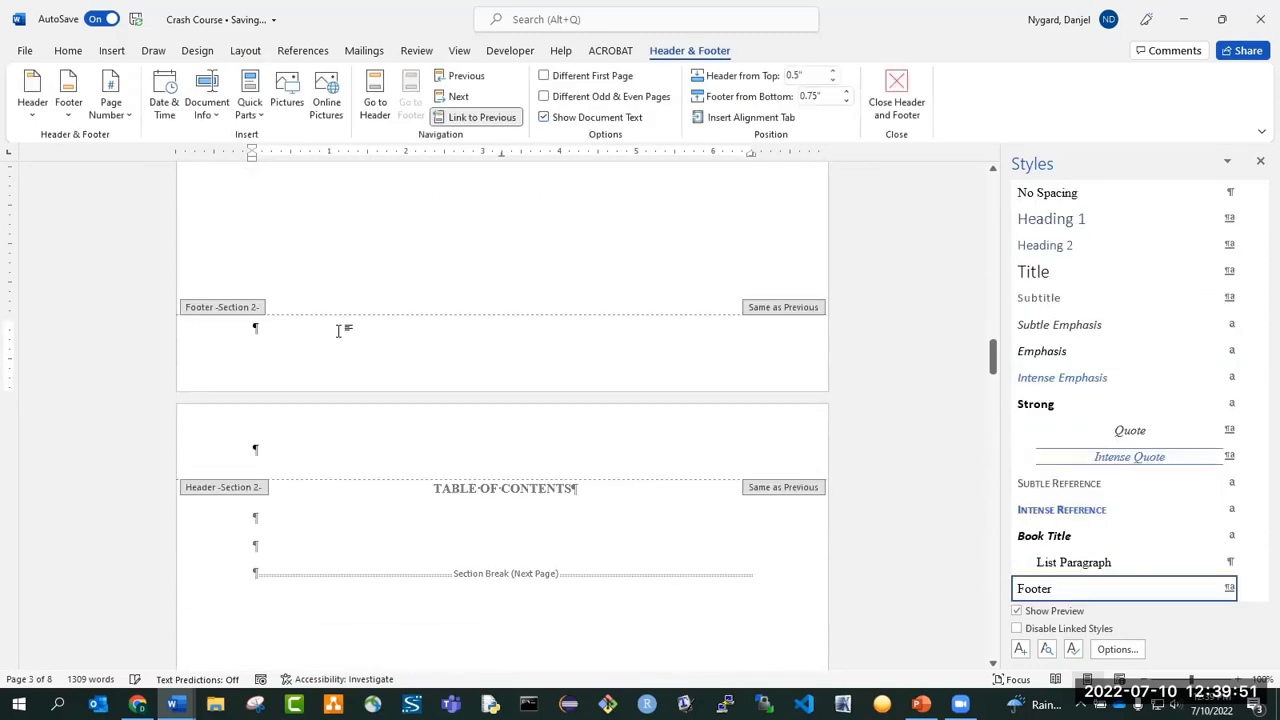
pyautogui.click(66, 50)
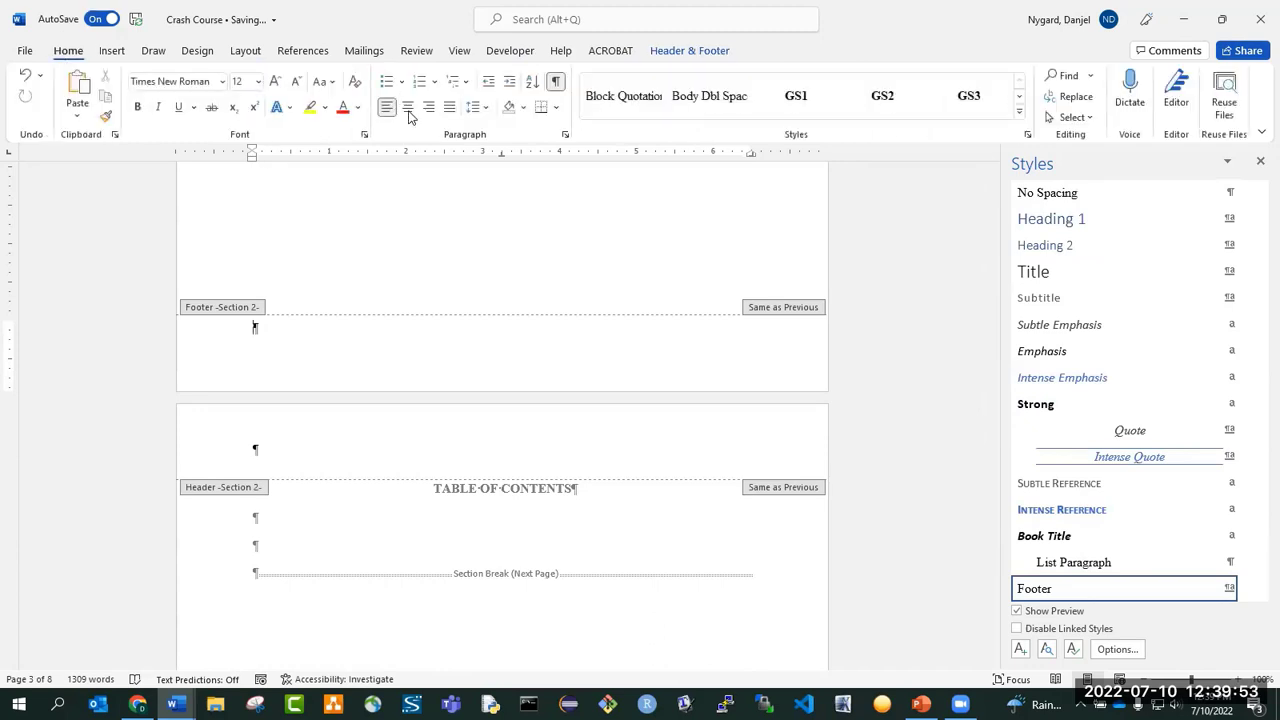
pyautogui.click(408, 112)
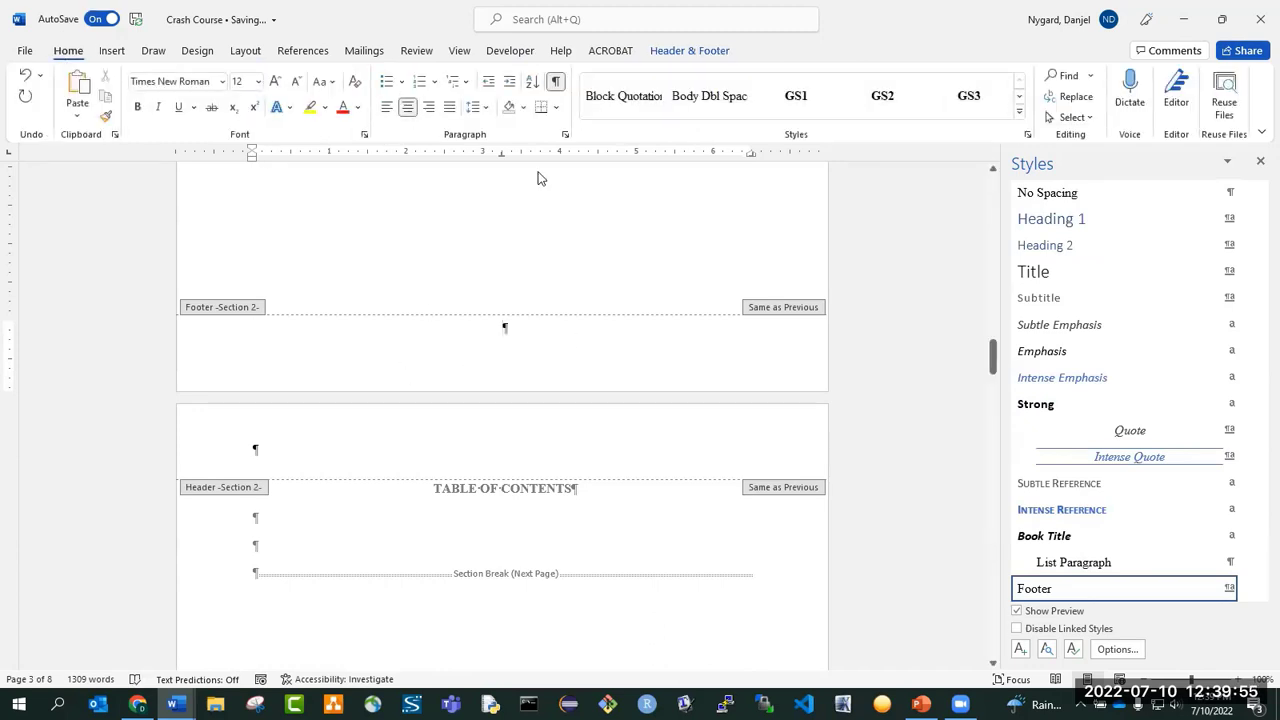
# Unlink the footer and header of Section 2 from the previous section.
pyautogui.click(690, 50)
pyautogui.scroll(10, 503, 580)
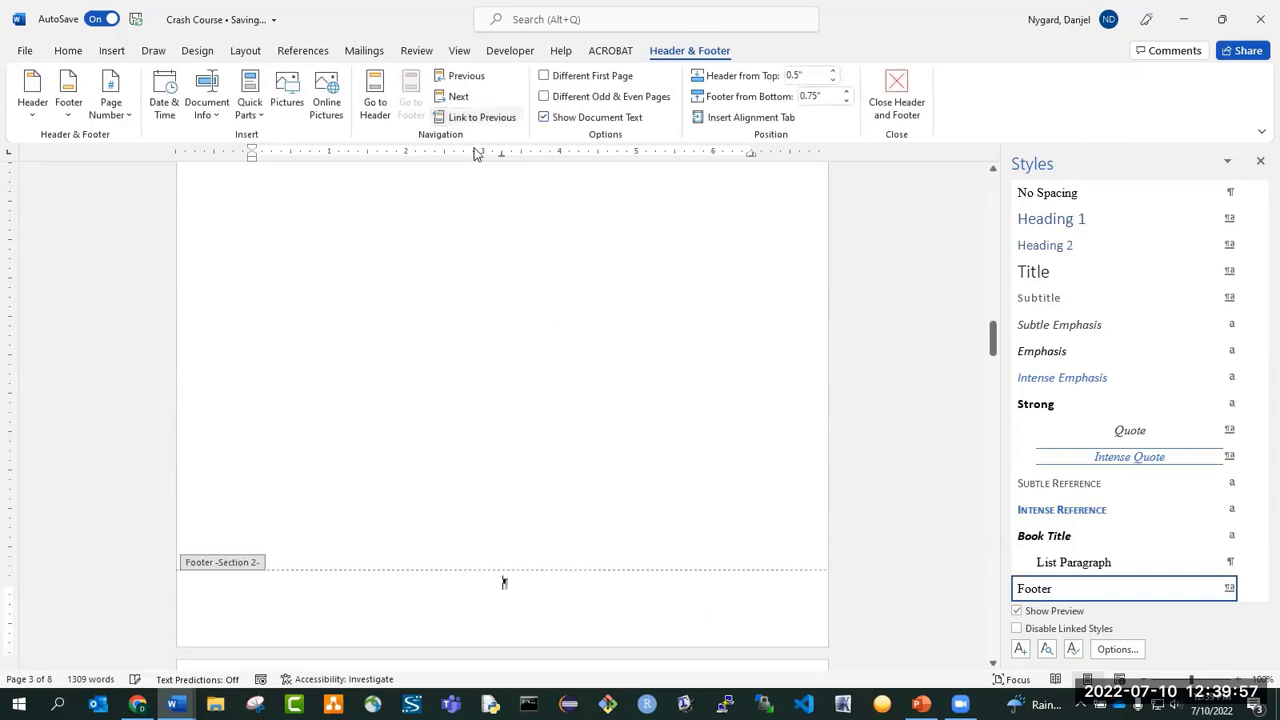
pyautogui.click(538, 361)
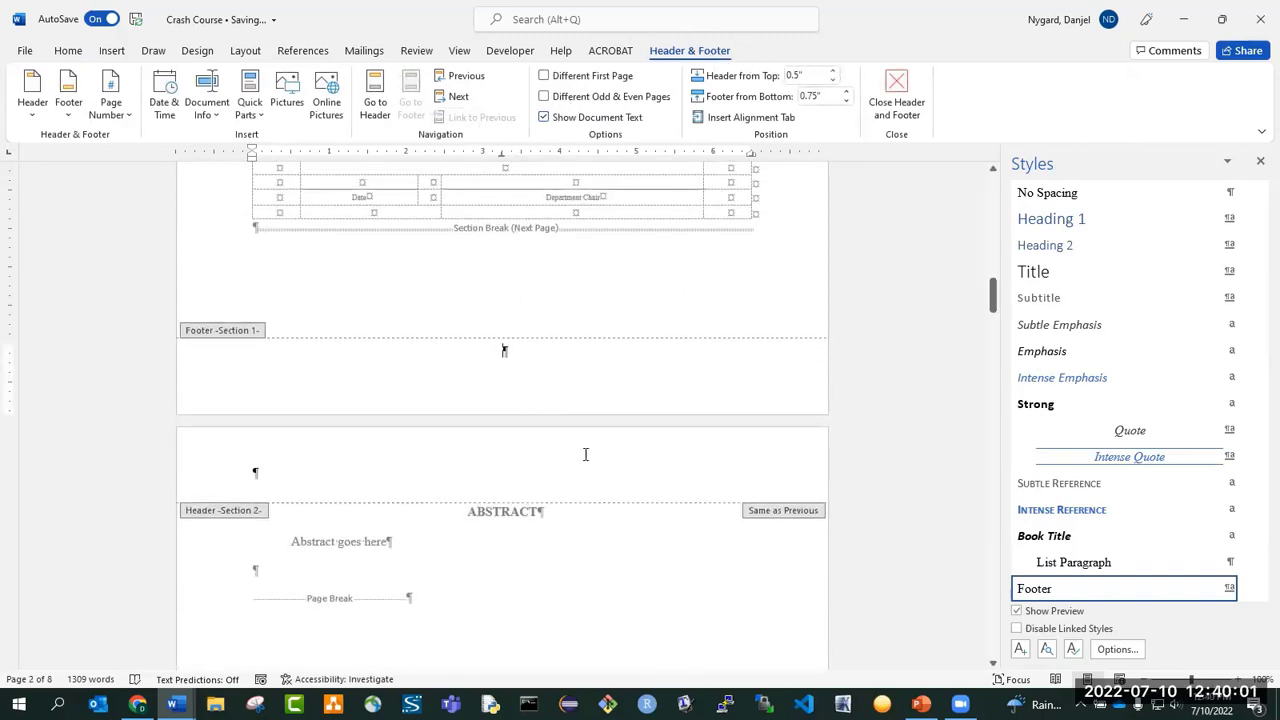
pyautogui.click(339, 483)
pyautogui.click(475, 117)
# Insert a Plain Number page number at the current position in the Section 2 footer below the abstract.
pyautogui.scroll(-3, 385, 300)
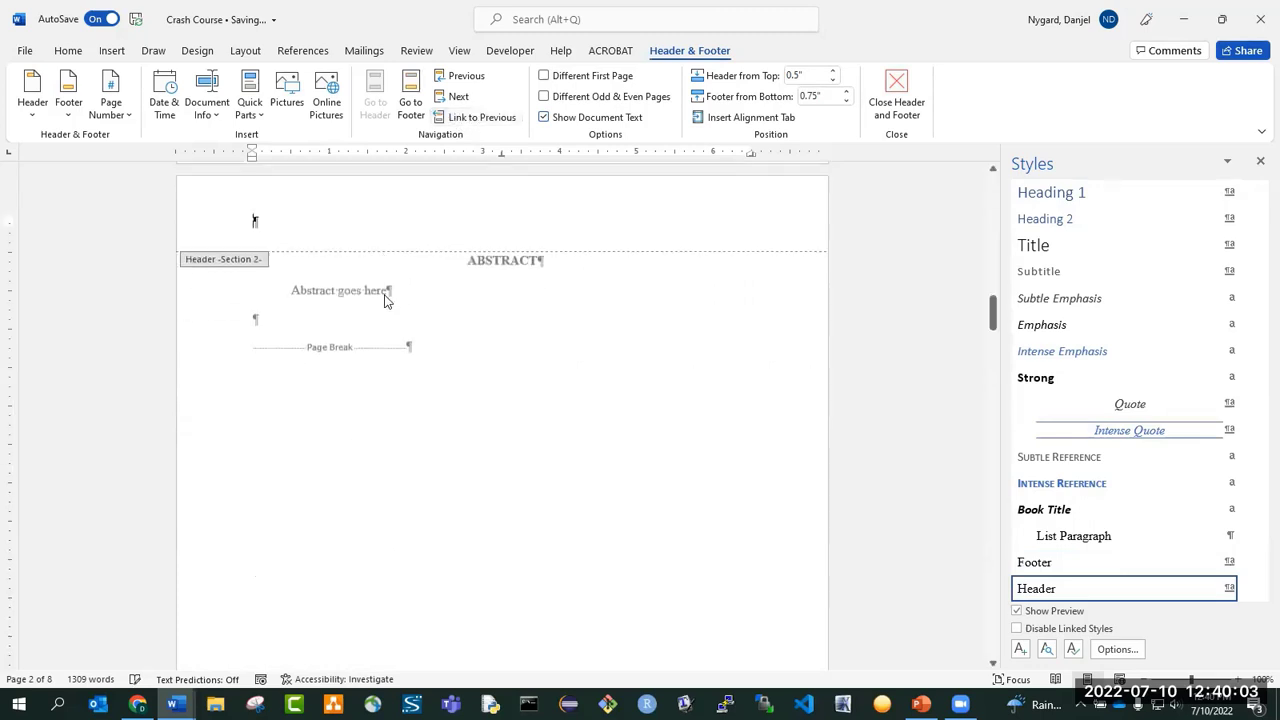
pyautogui.scroll(-8, 385, 305)
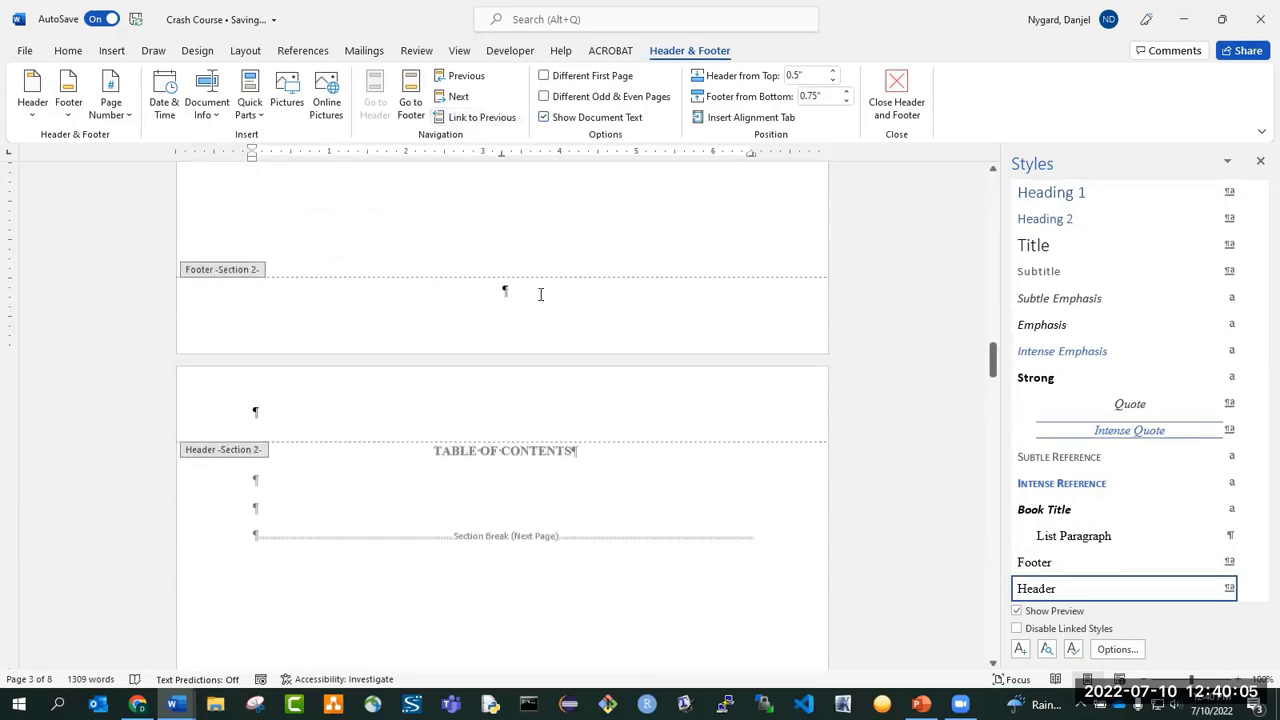
pyautogui.click(532, 289)
pyautogui.click(111, 104)
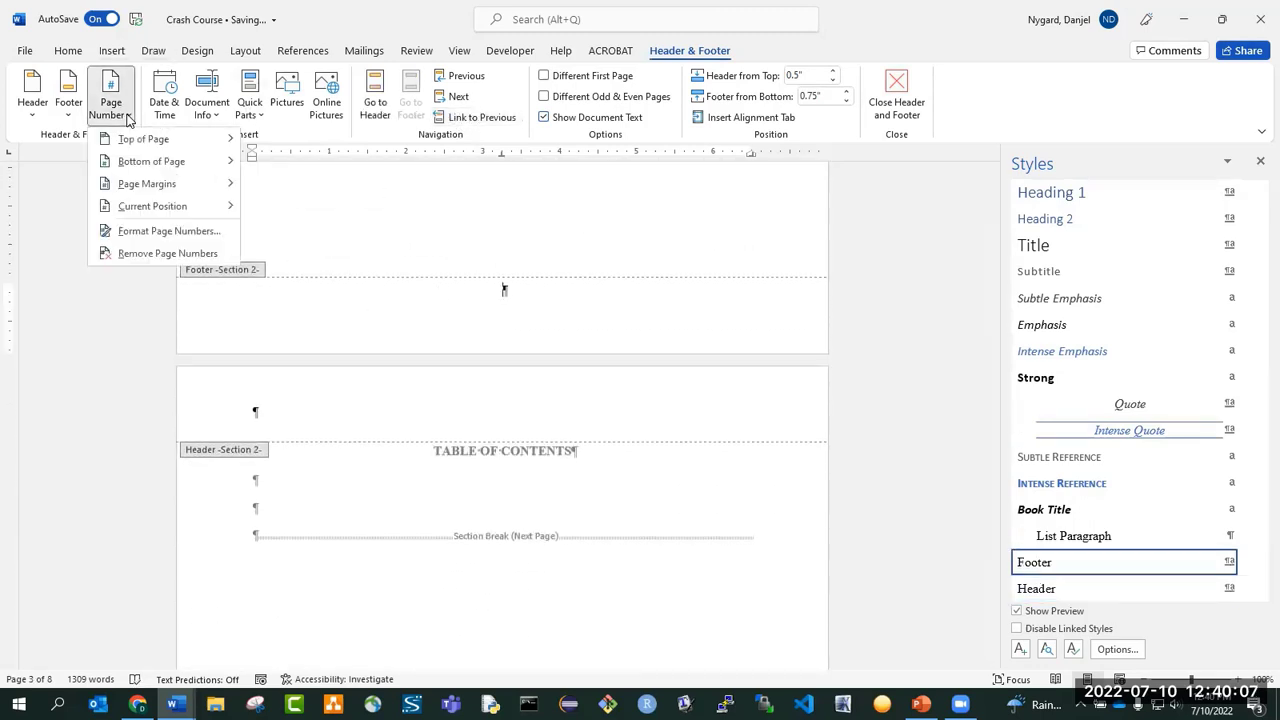
pyautogui.moveTo(106, 208)
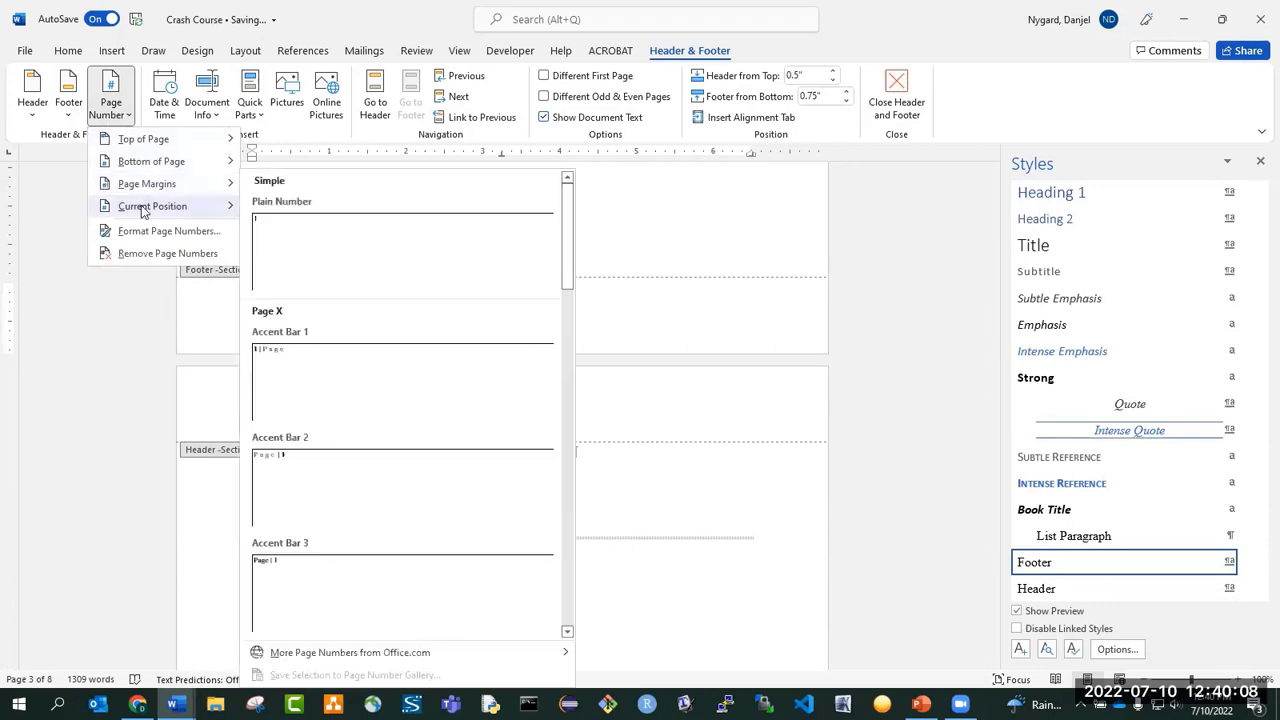
pyautogui.click(404, 248)
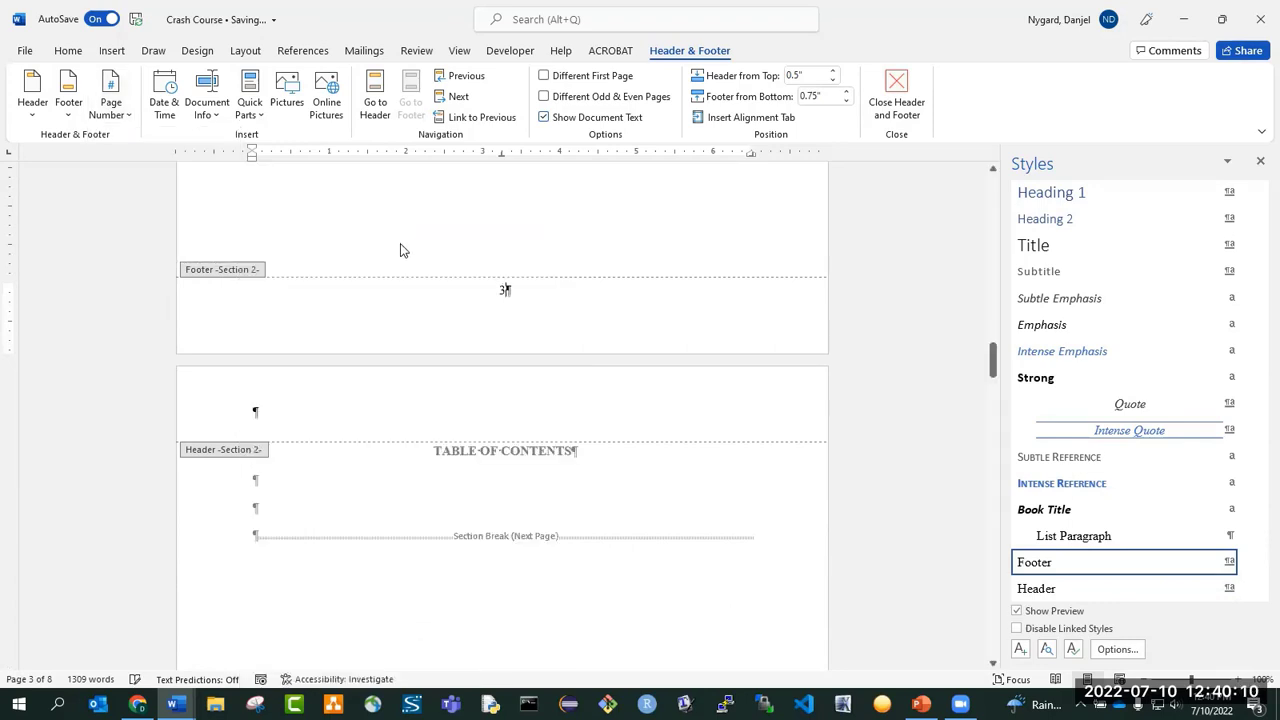
# Change the Section 2 page number format to lowercase Roman numerals, continuing from the previous section, and leave footer editing.
pyautogui.doubleClick(504, 290)
pyautogui.rightClick(504, 290)
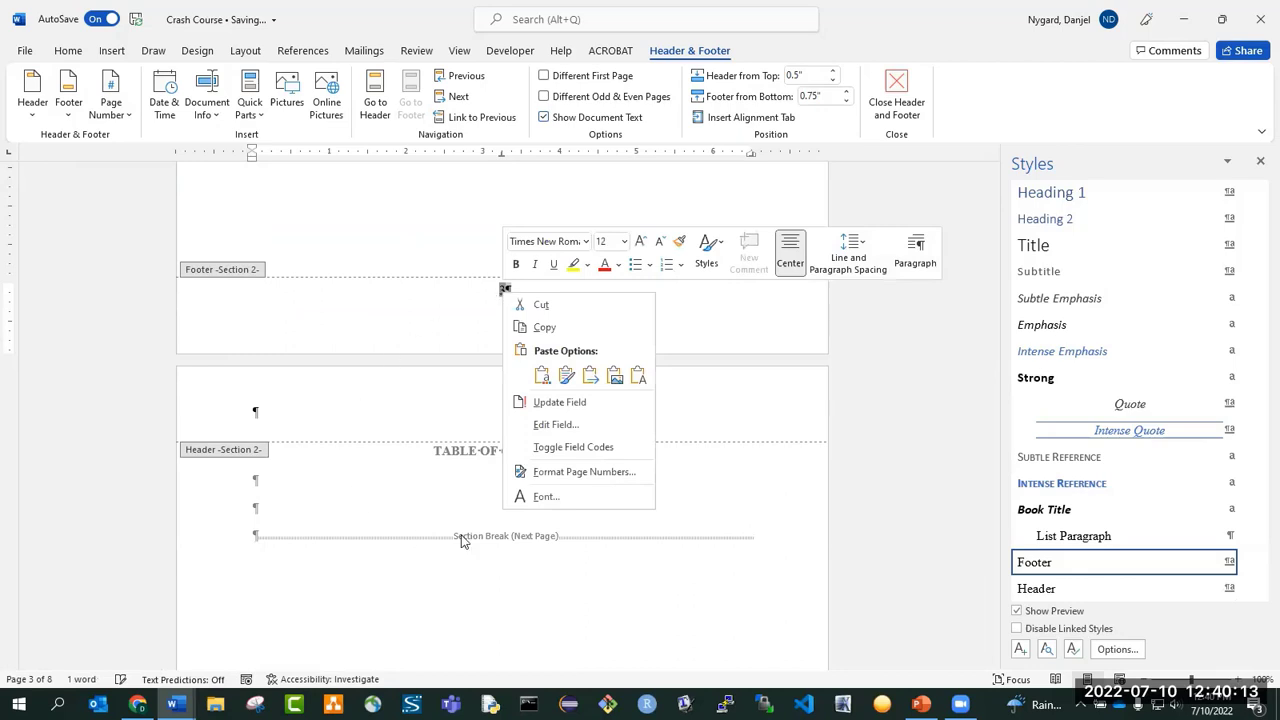
pyautogui.click(574, 472)
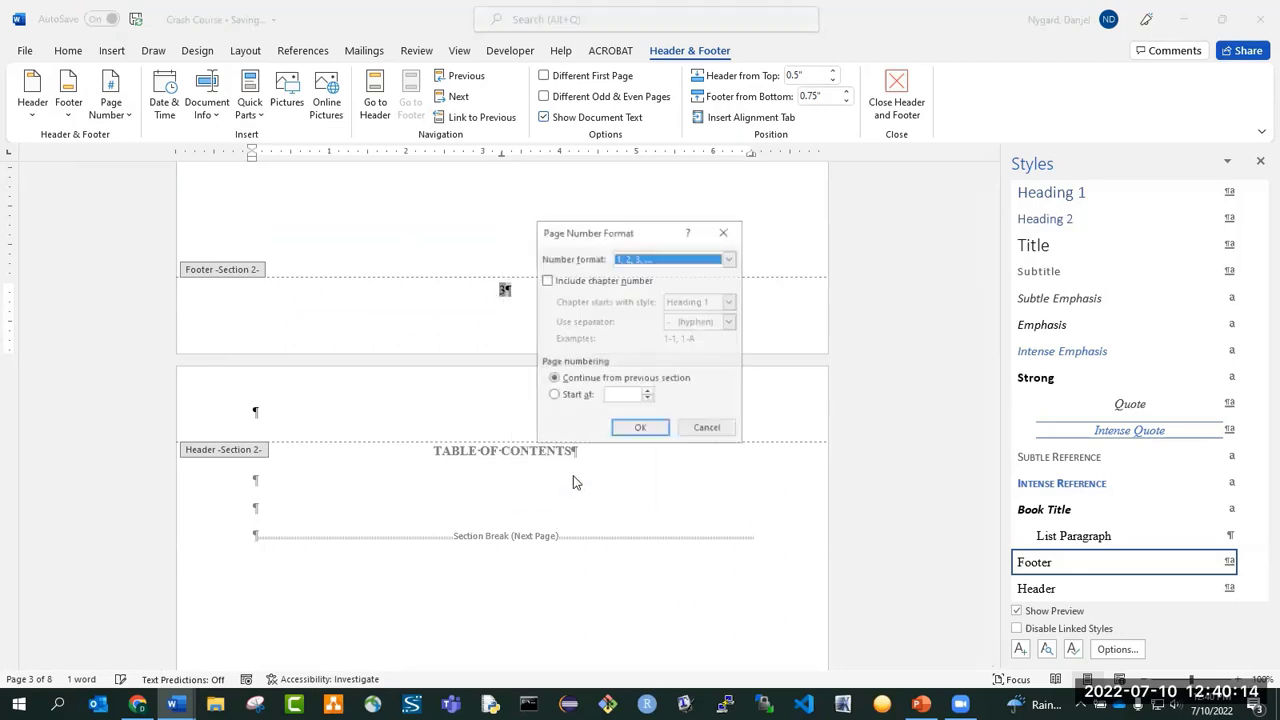
pyautogui.click(655, 260)
pyautogui.click(640, 316)
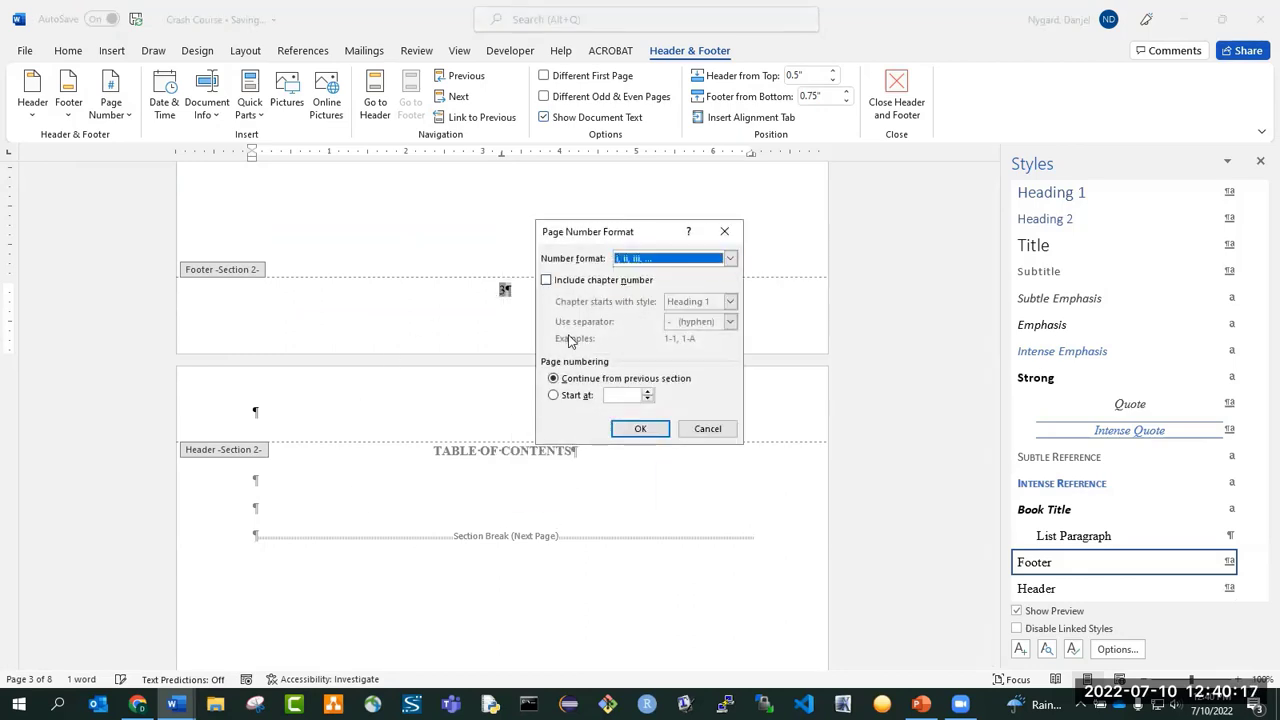
pyautogui.click(640, 428)
pyautogui.scroll(5, 629, 434)
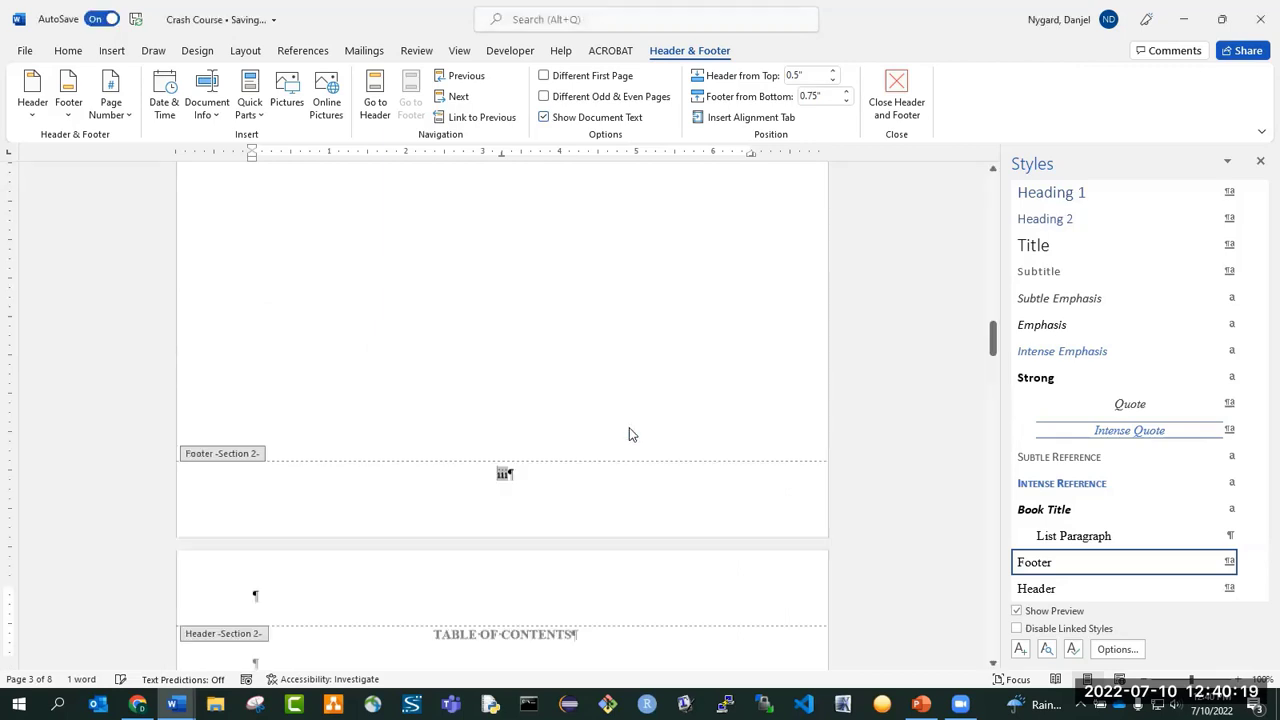
pyautogui.scroll(5, 438, 437)
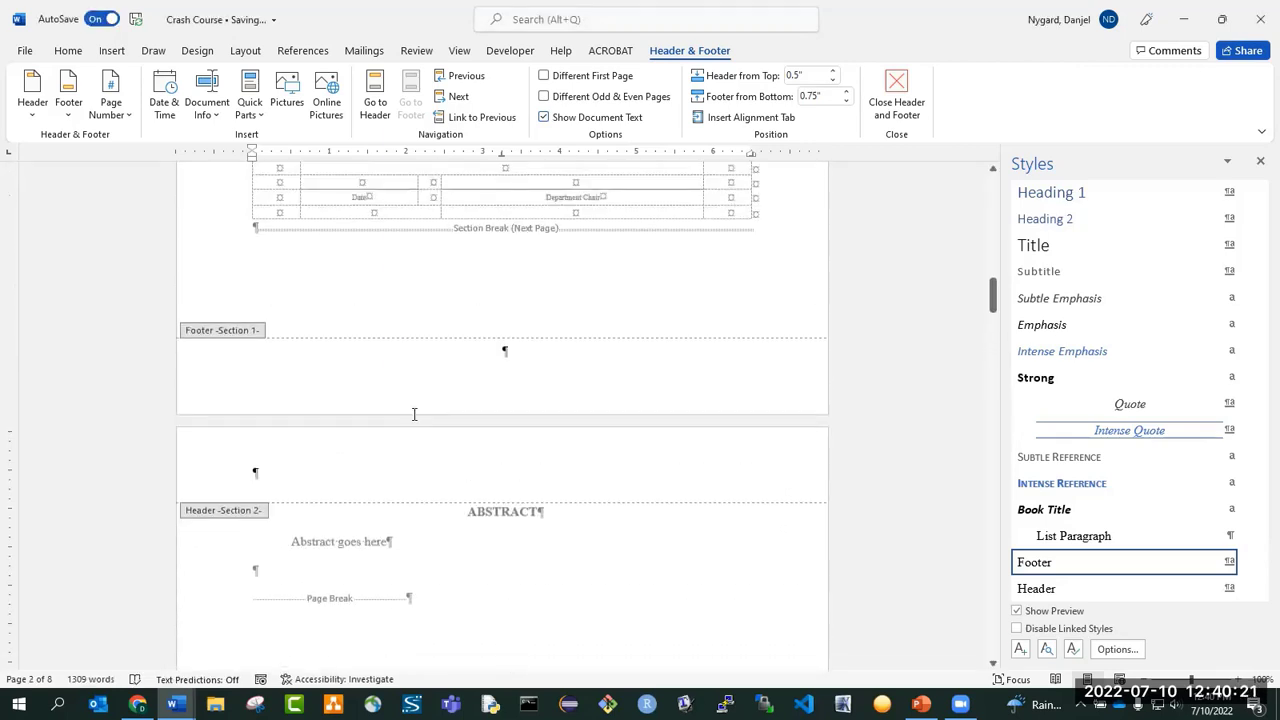
pyautogui.scroll(-10, 394, 414)
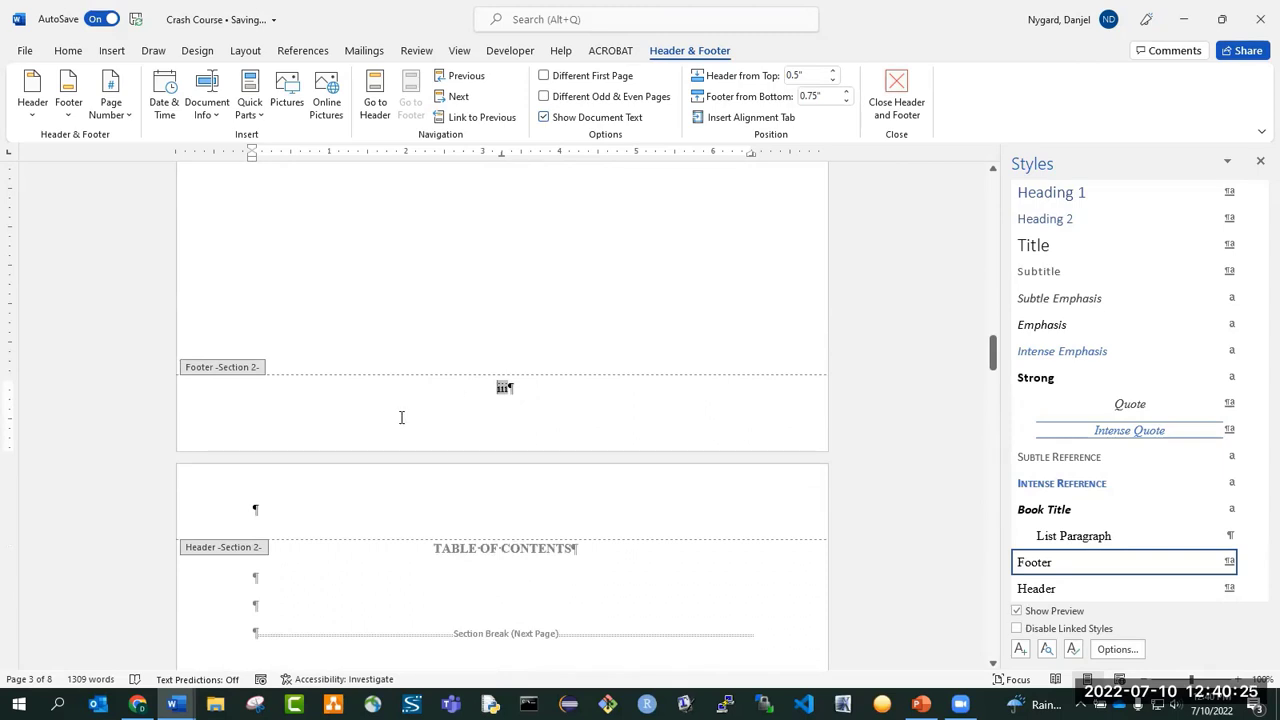
pyautogui.click(889, 95)
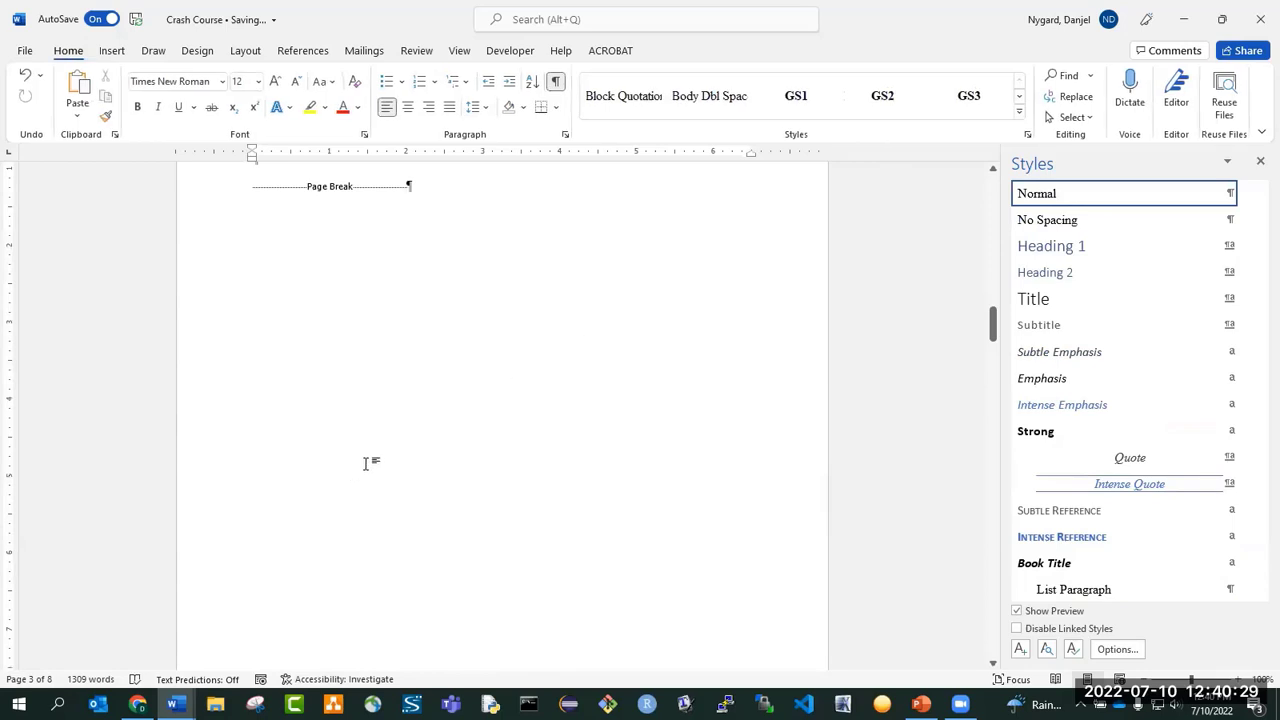
pyautogui.scroll(-7, 366, 460)
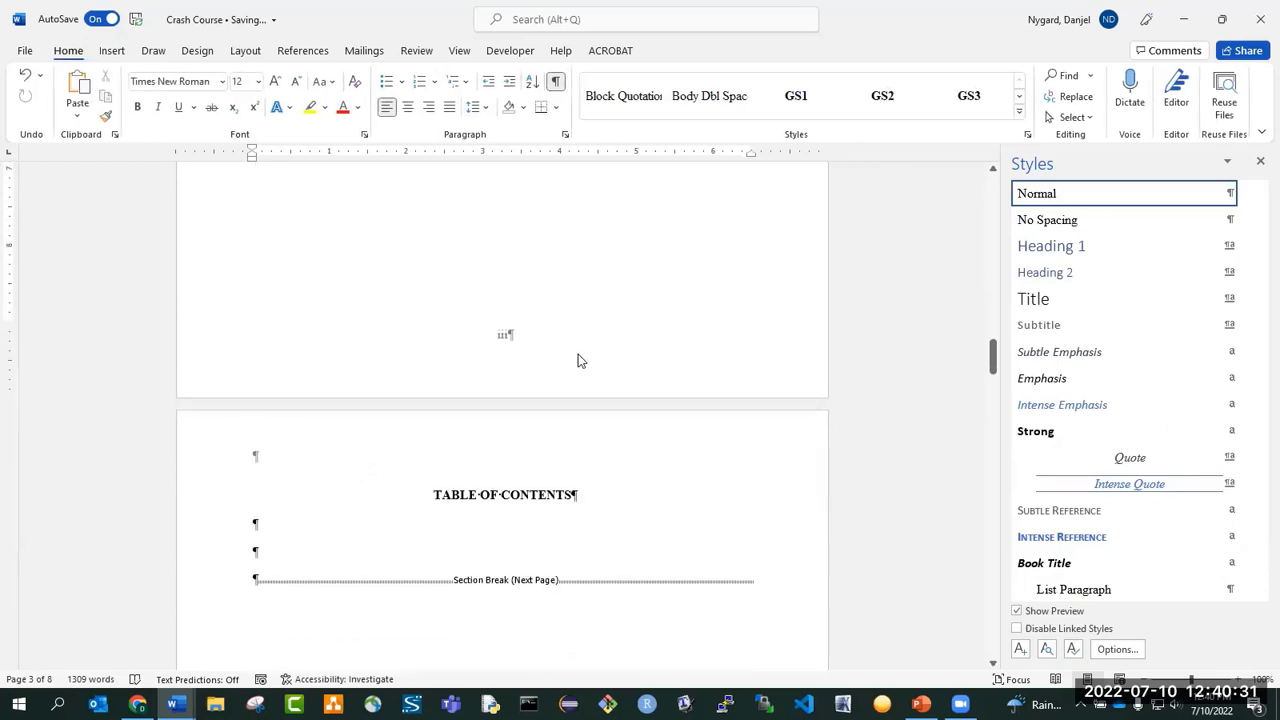